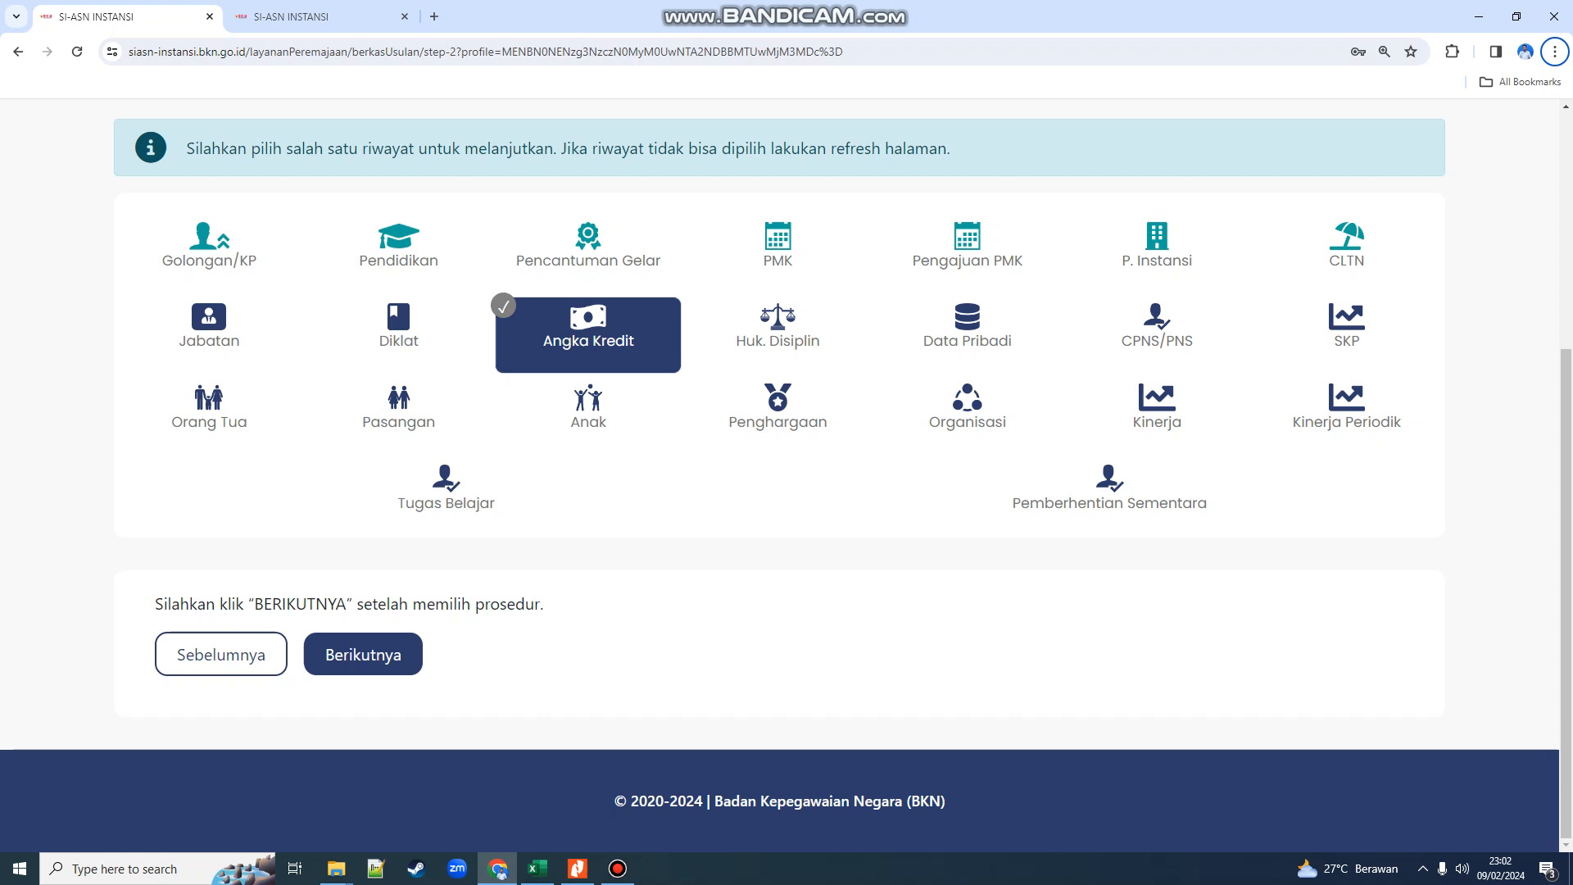
- Reload the procedure selection page and select the Angka Kredit history tile again
{"action": "left_click", "coordinate": [588, 336]}
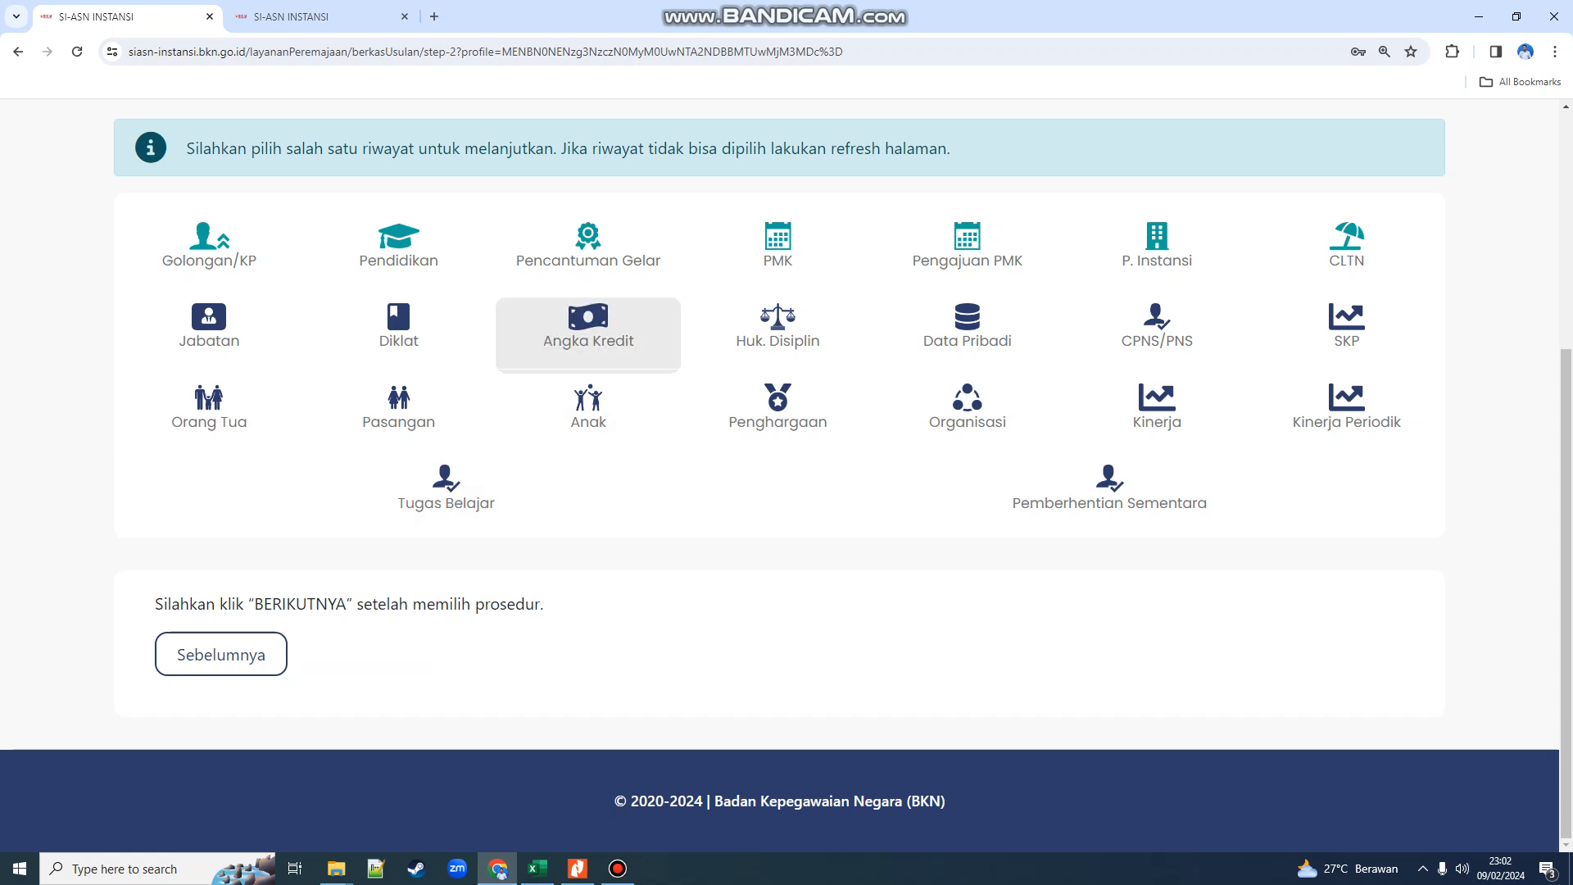
{"action": "left_click", "coordinate": [77, 51]}
{"action": "left_click", "coordinate": [589, 335]}
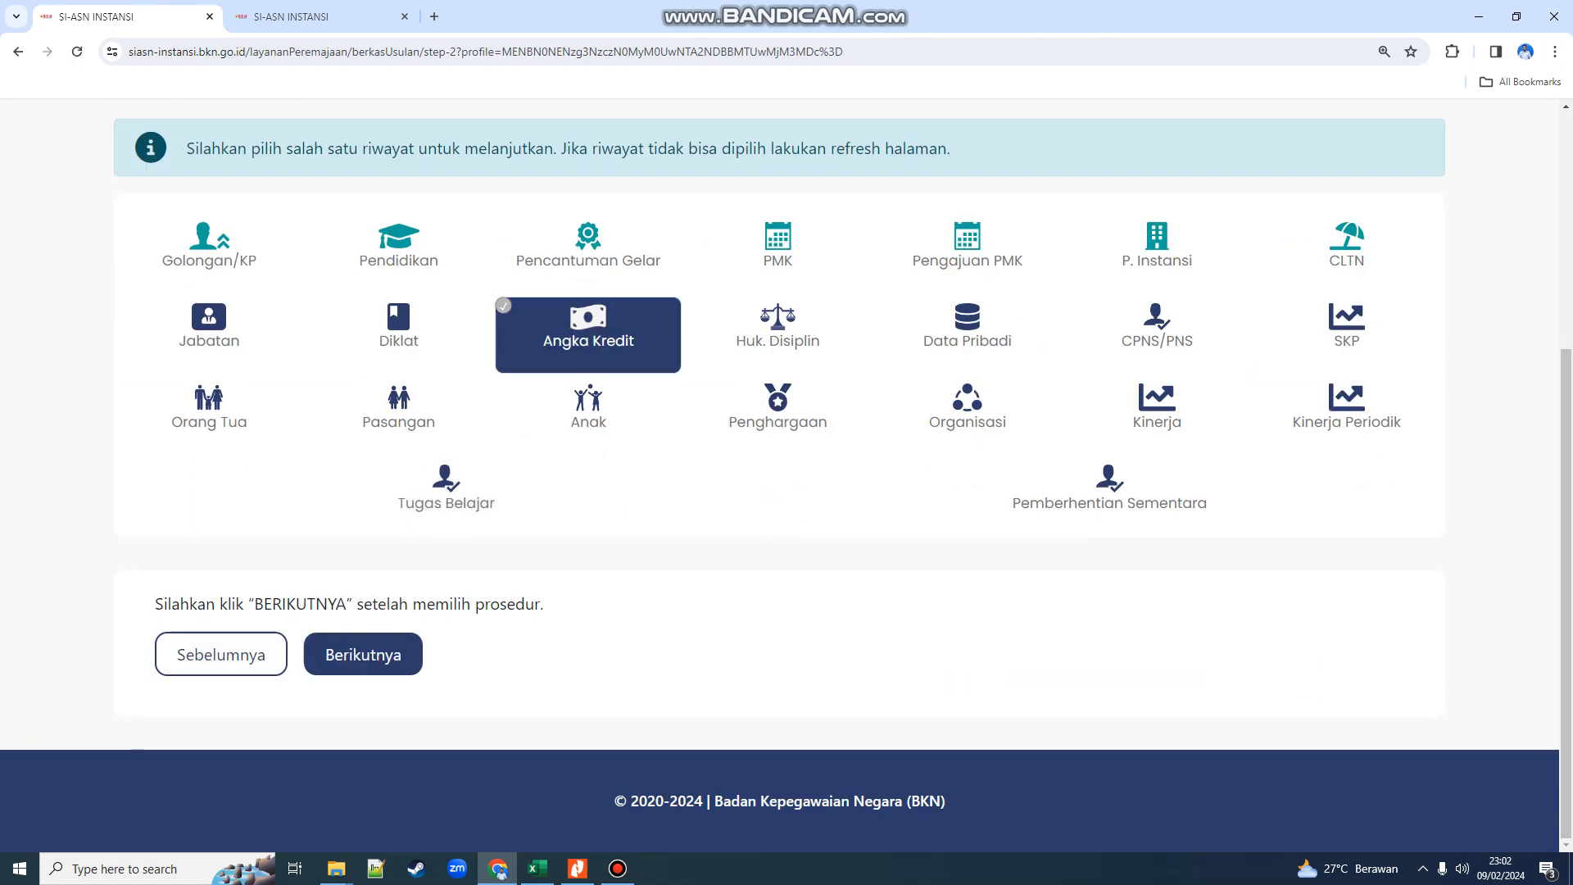
- Go to Input Detail, open the Angka Kredit form and set Jenis Usulan to Ubah
{"action": "left_click", "coordinate": [363, 654]}
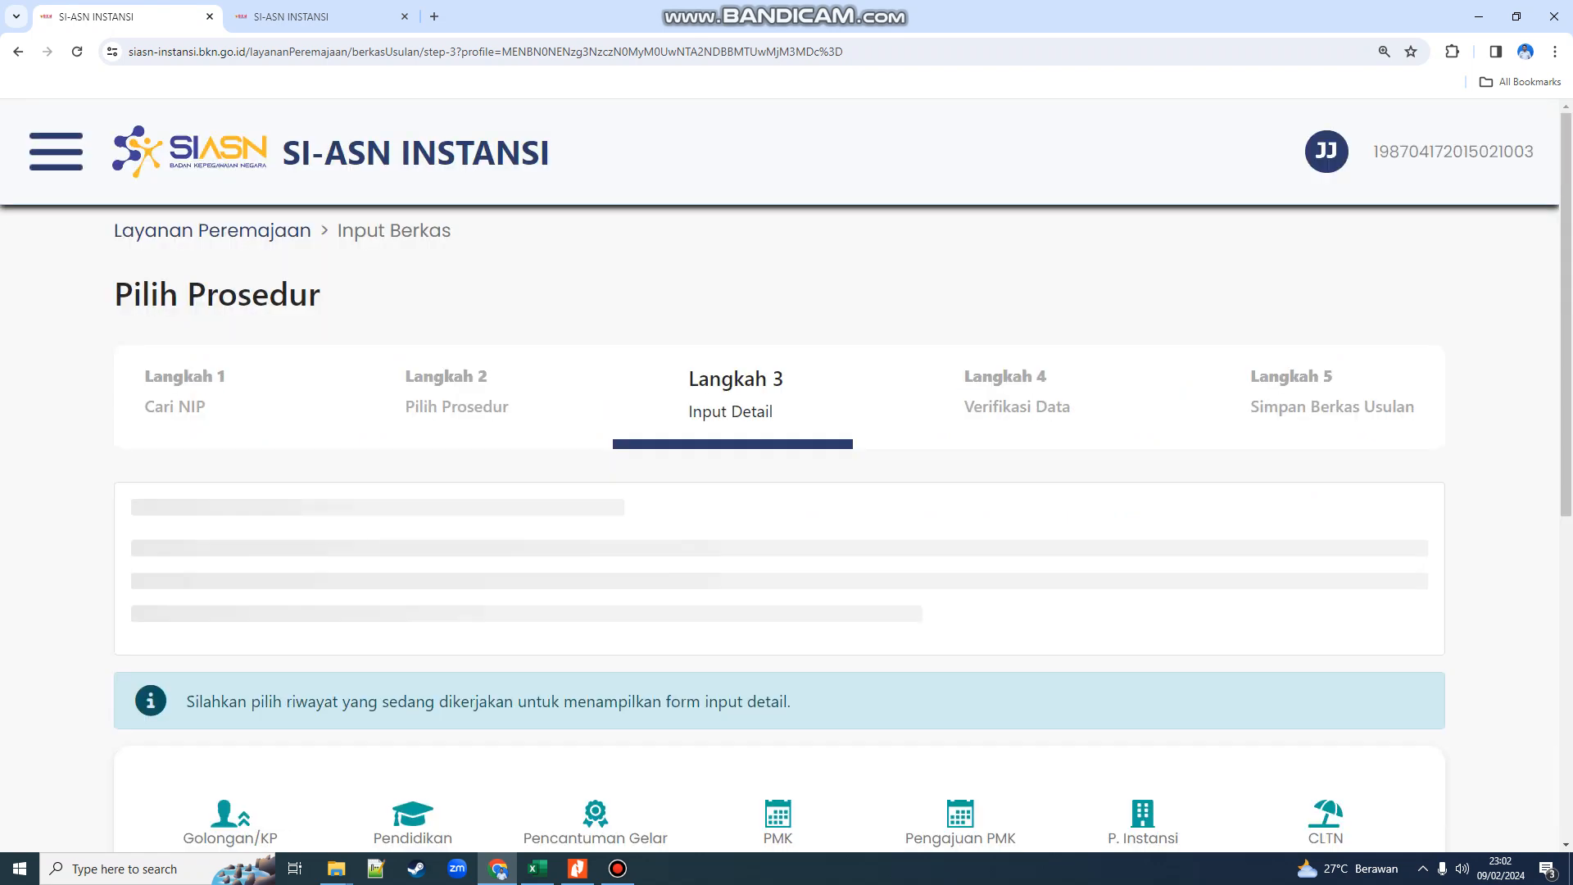
{"action": "scroll", "coordinate": [393, 607], "scroll_direction": "down", "scroll_amount": 7}
{"action": "left_click", "coordinate": [594, 415]}
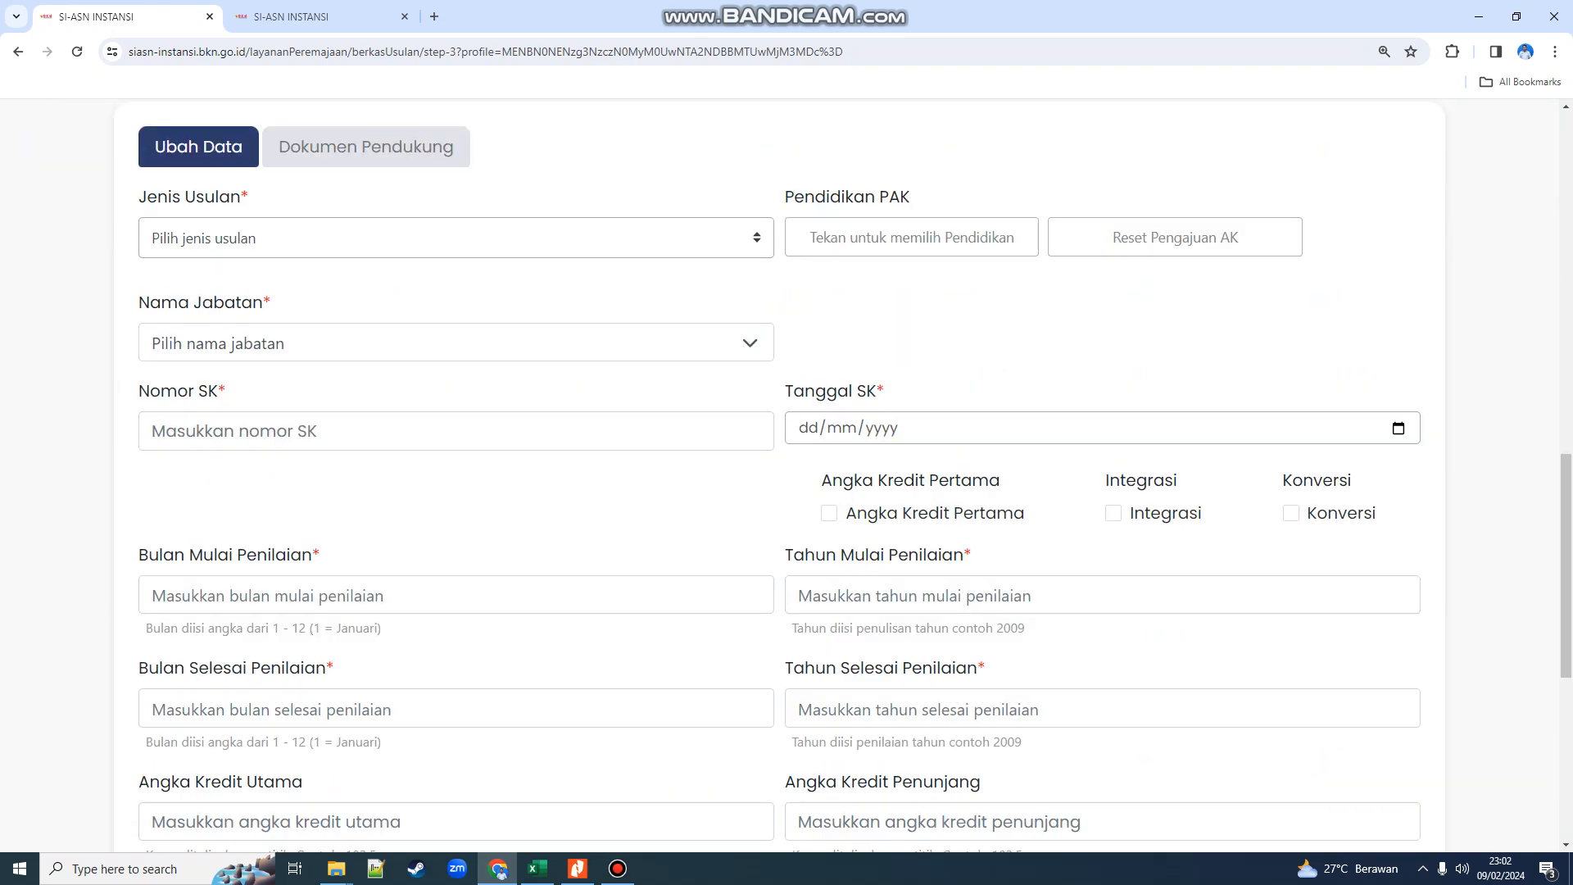
{"action": "left_click", "coordinate": [456, 238]}
{"action": "left_click", "coordinate": [409, 310]}
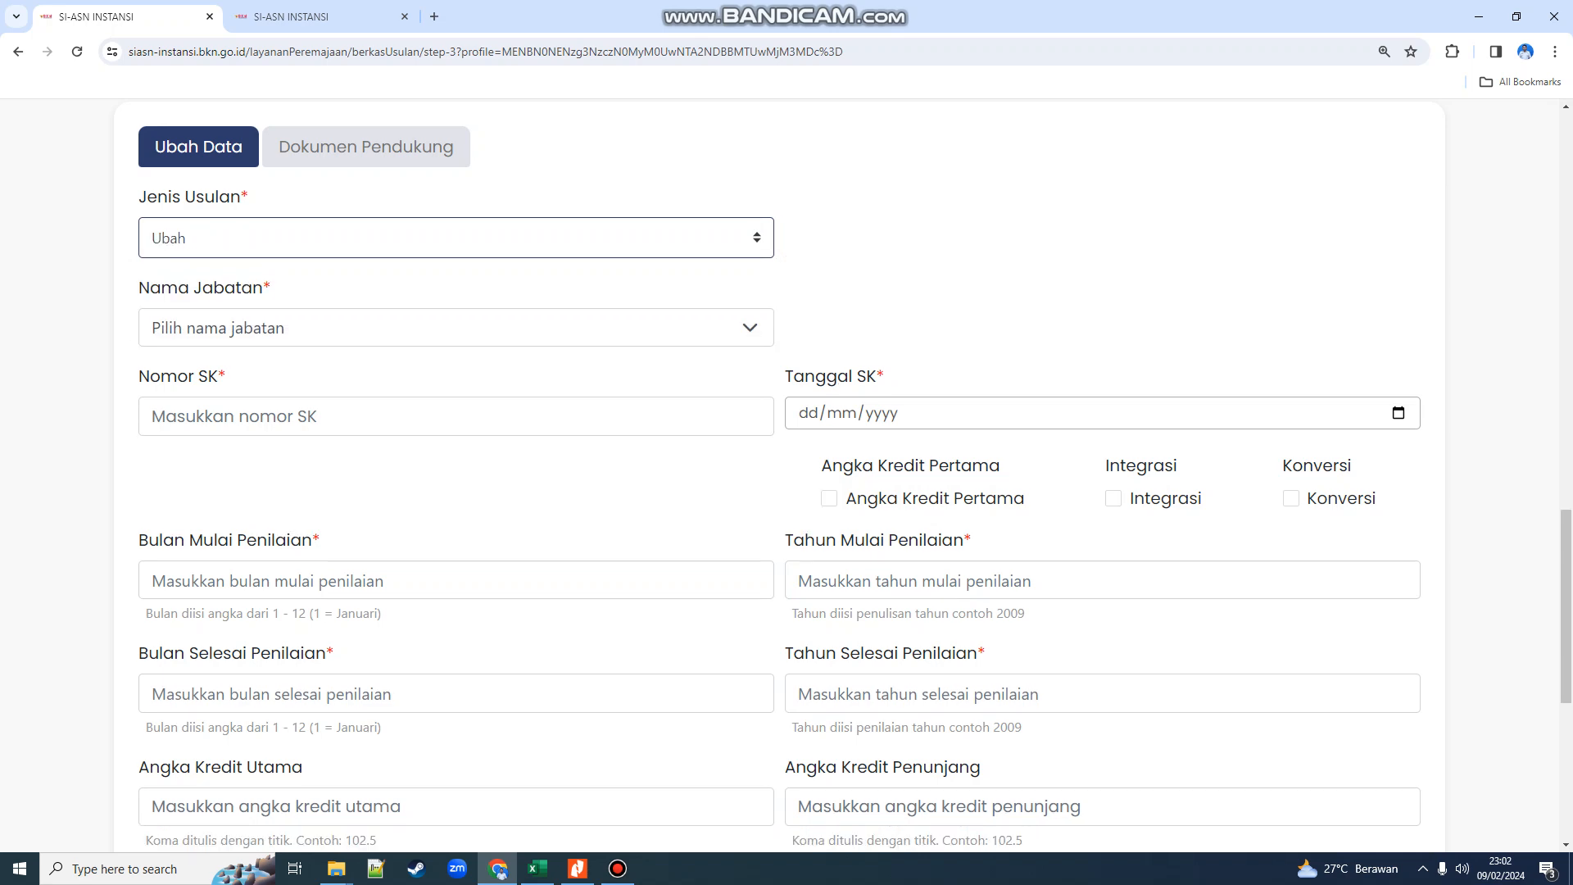
- Change the Jenis Usulan from Ubah to Tambah
{"action": "scroll", "coordinate": [779, 475], "scroll_direction": "up", "scroll_amount": 8}
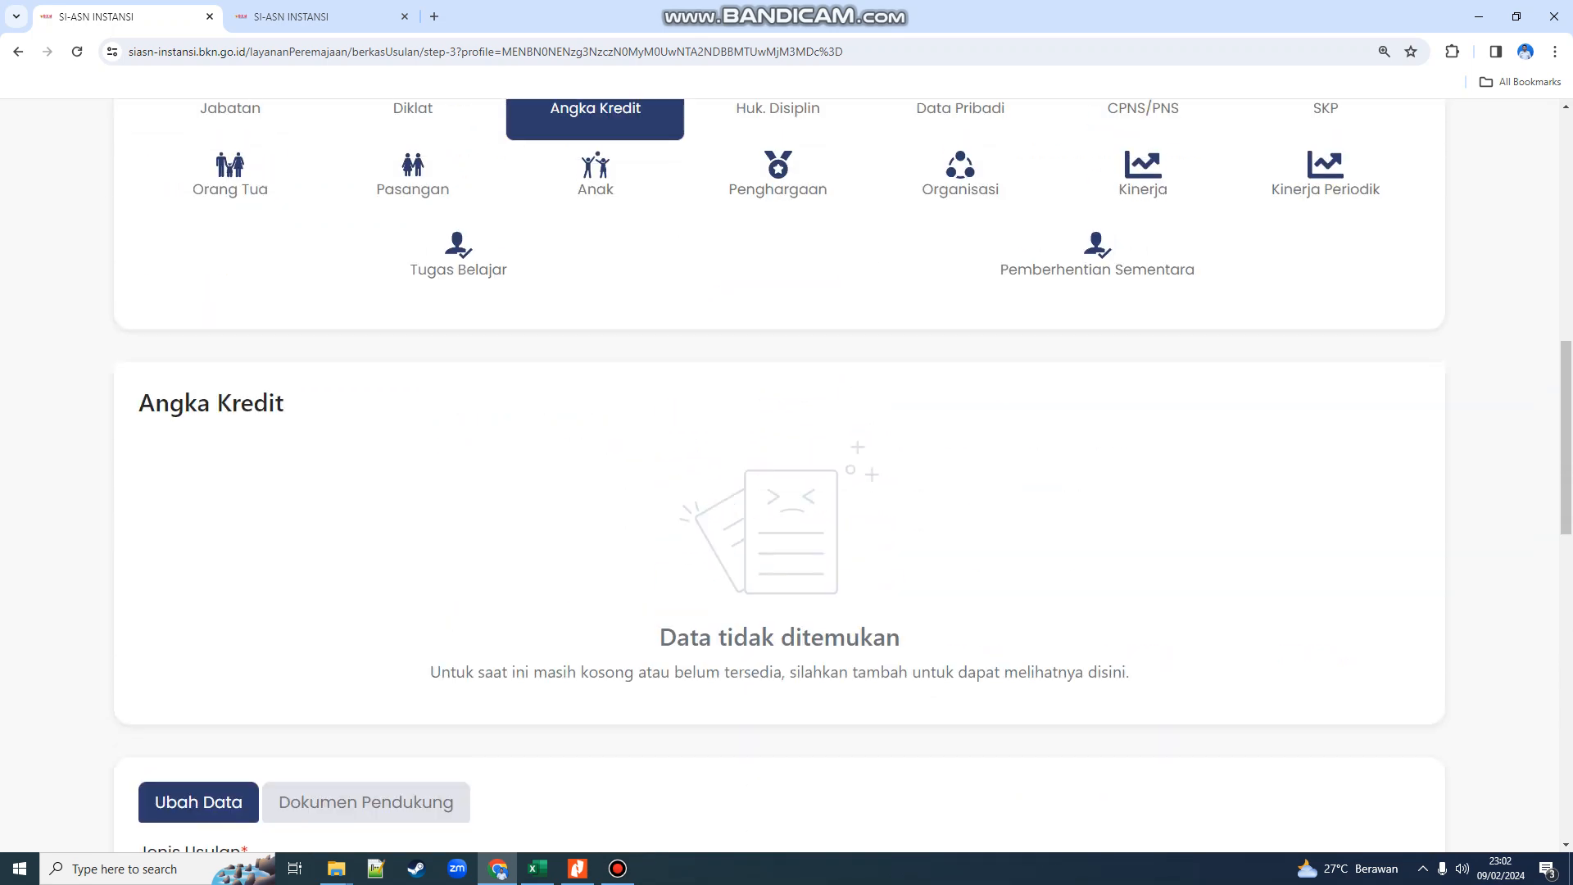
{"action": "scroll", "coordinate": [780, 475], "scroll_direction": "down", "scroll_amount": 2}
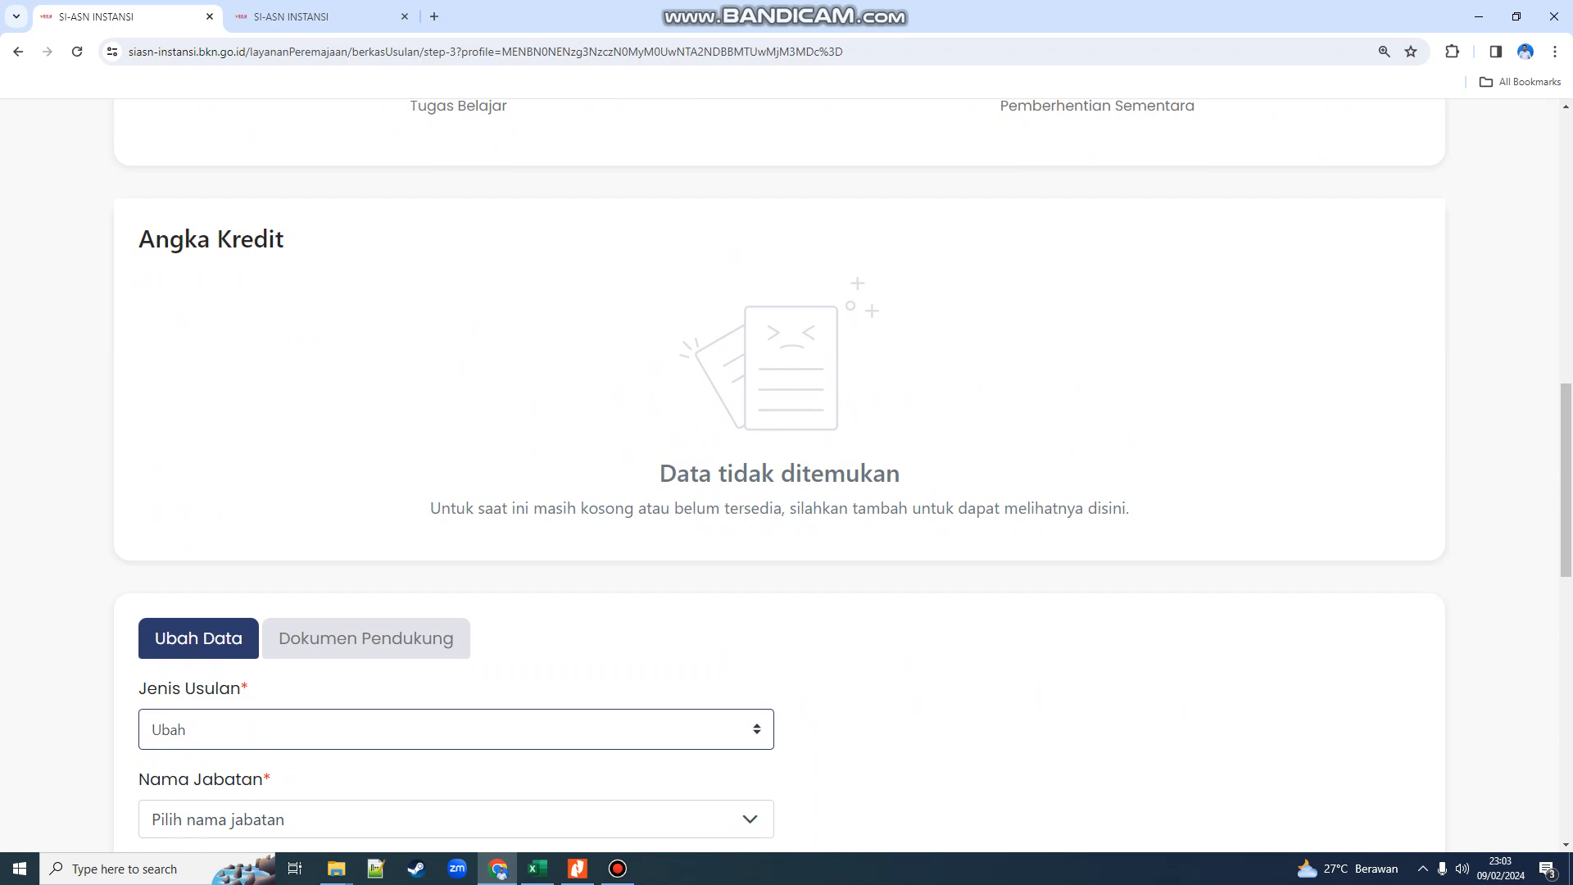
{"action": "scroll", "coordinate": [778, 491], "scroll_direction": "down", "scroll_amount": 3}
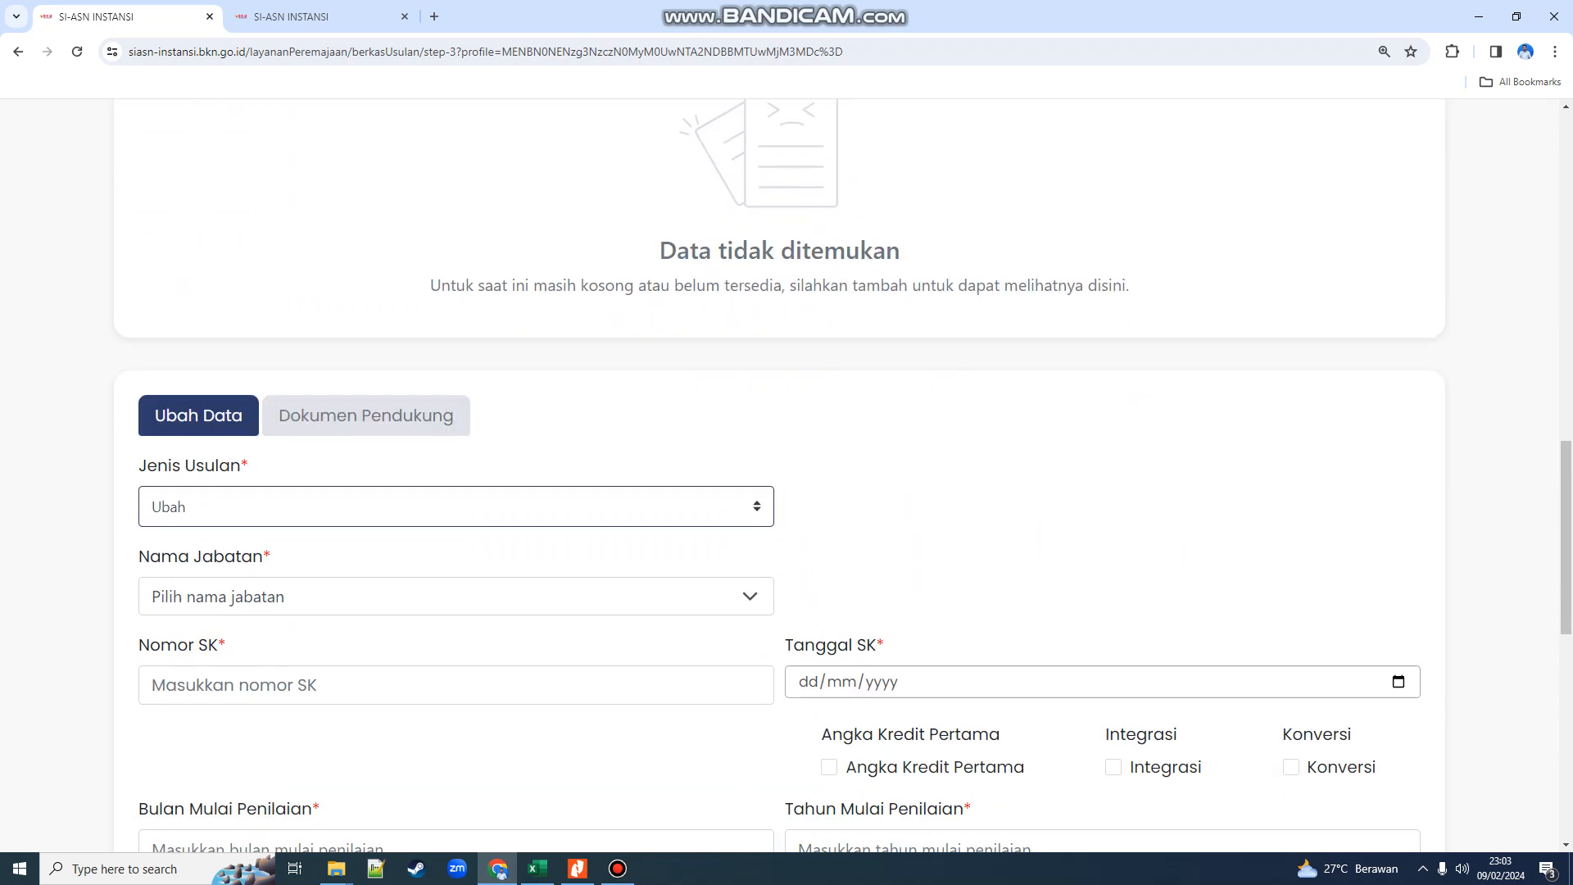
{"action": "left_click", "coordinate": [456, 483]}
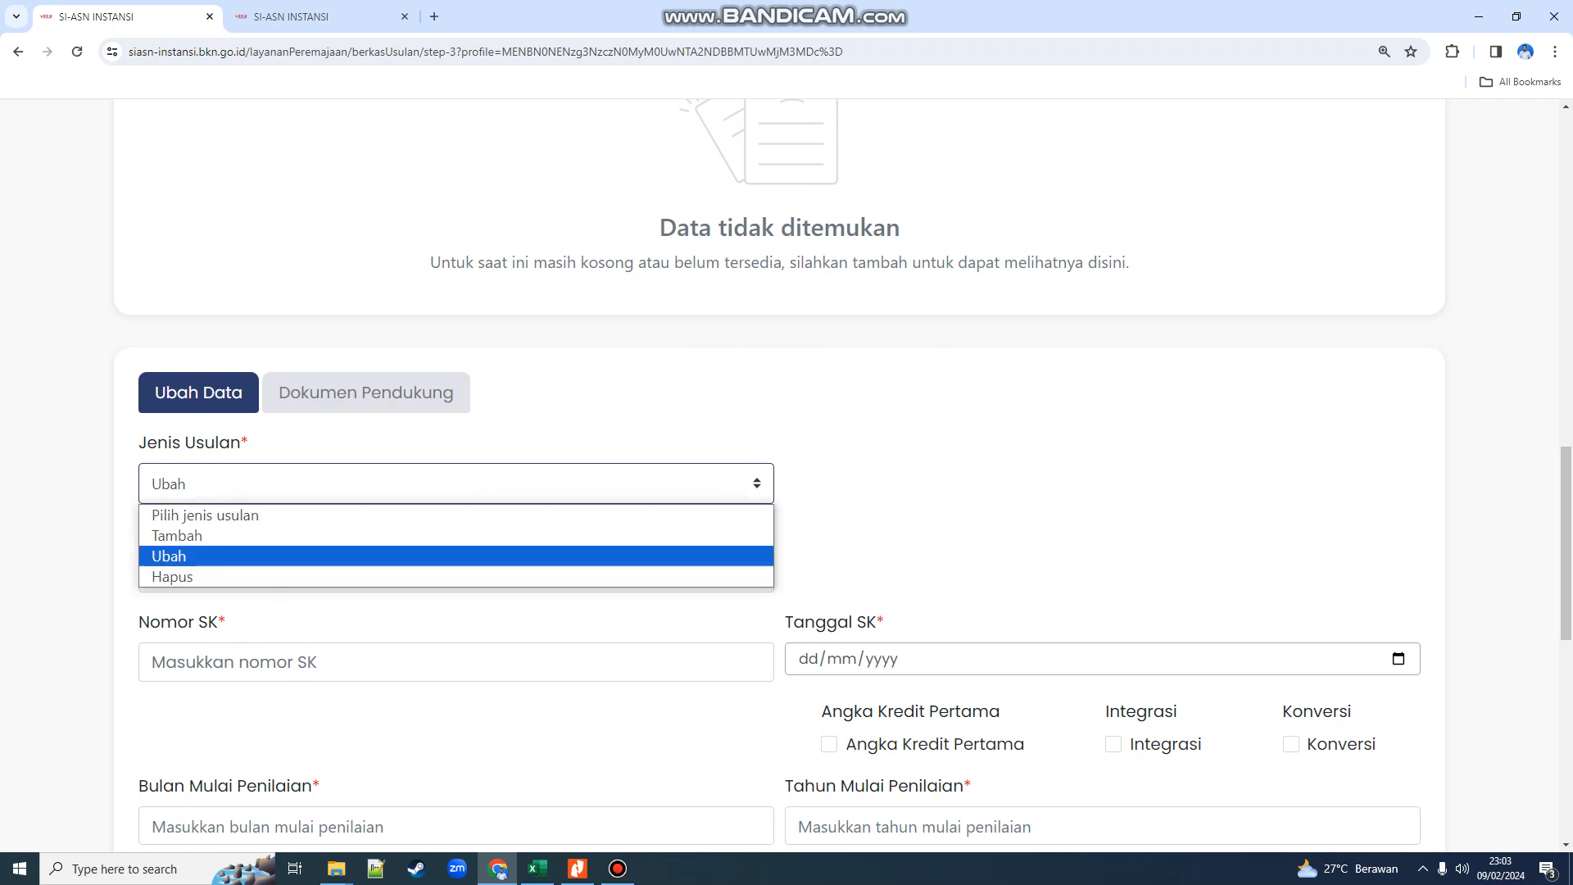
{"action": "left_click", "coordinate": [455, 536]}
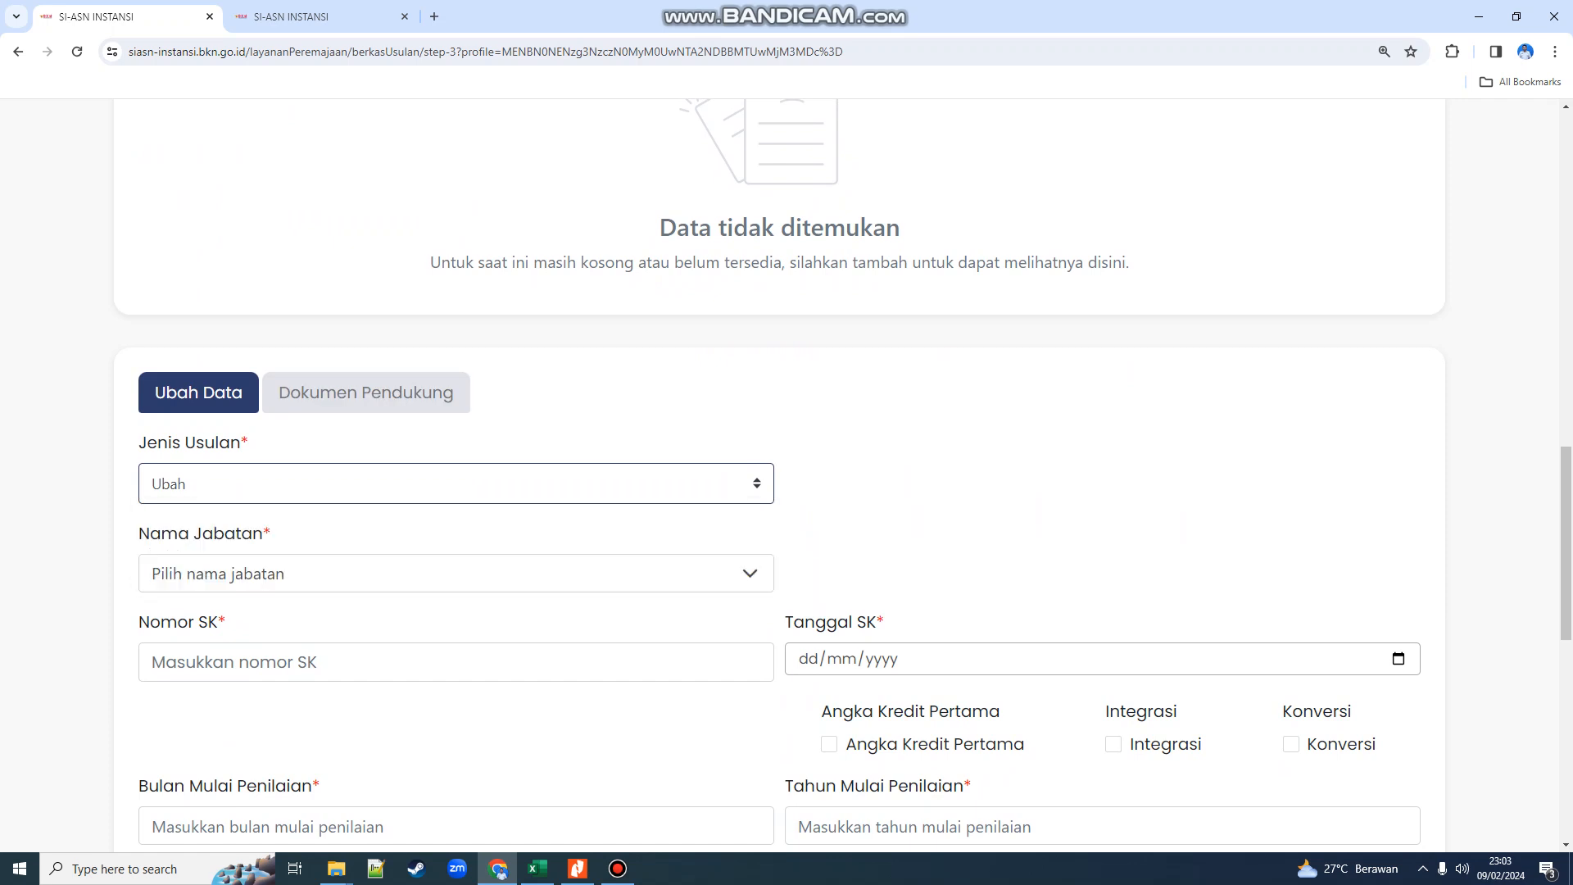
{"action": "scroll", "coordinate": [594, 328], "scroll_direction": "up", "scroll_amount": 2}
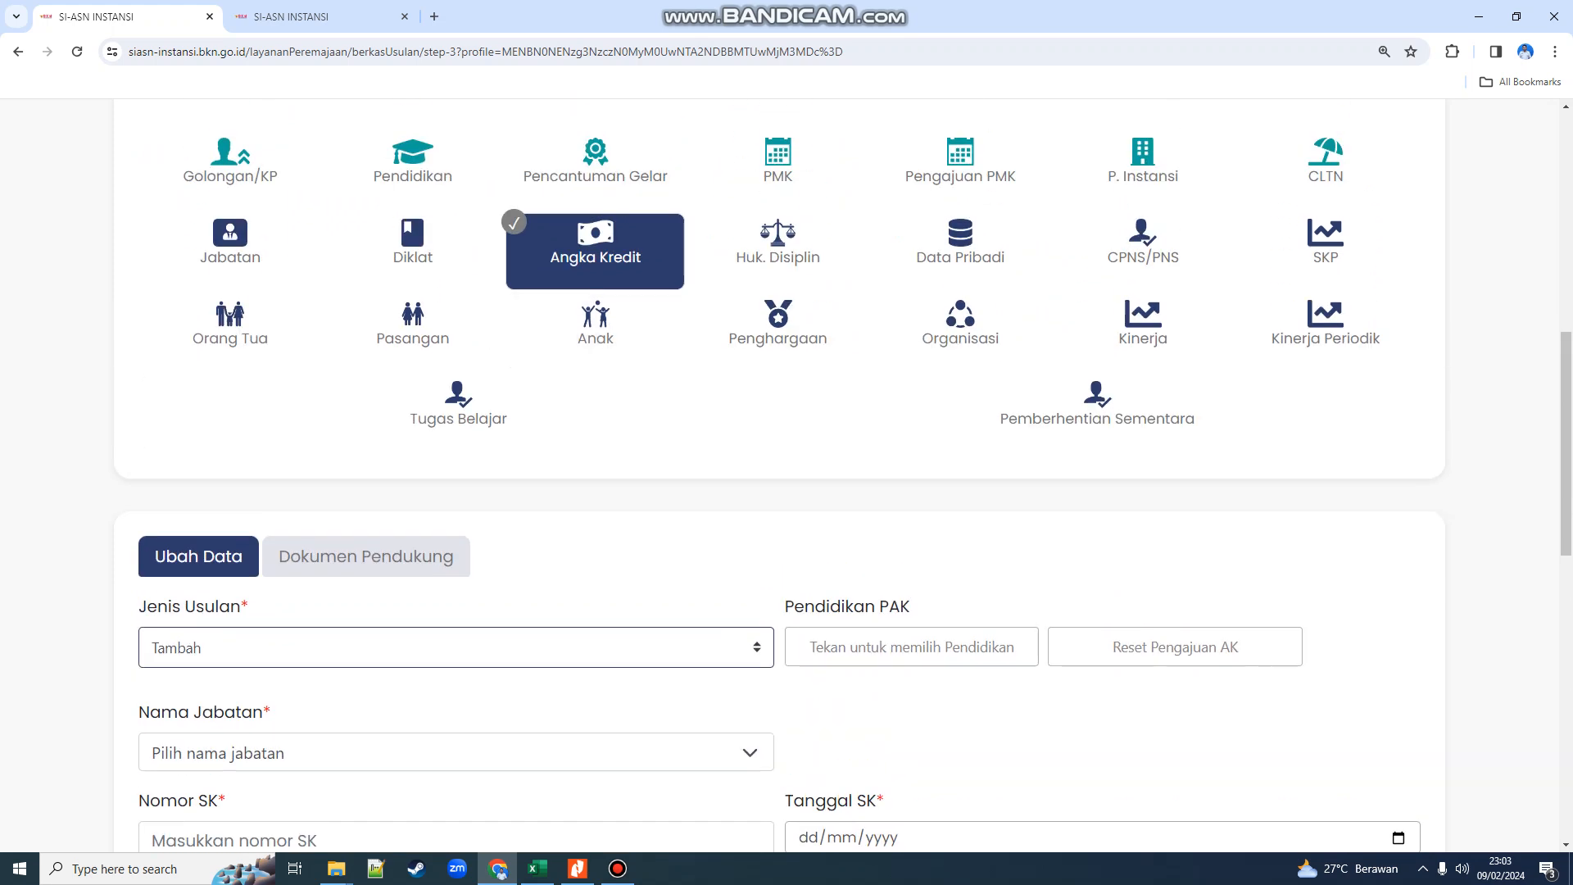
- Keep Jenis Usulan at Tambah and choose Analis Kepegawaian Pelaksana / Terampil as Nama Jabatan
{"action": "left_click", "coordinate": [455, 647]}
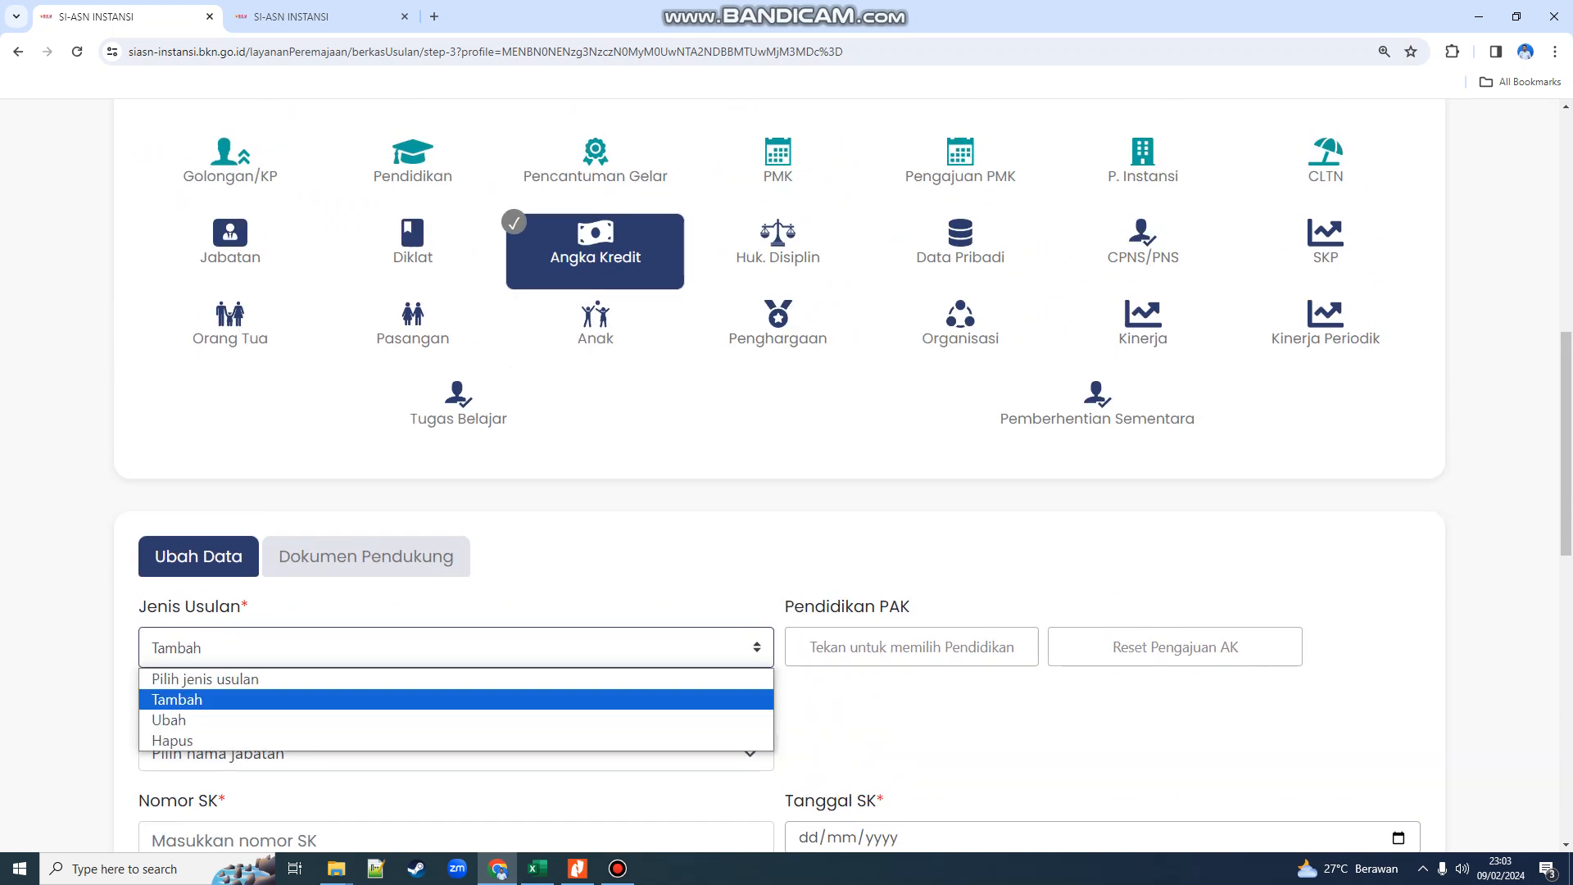
{"action": "scroll", "coordinate": [455, 647], "scroll_direction": "down", "scroll_amount": 4}
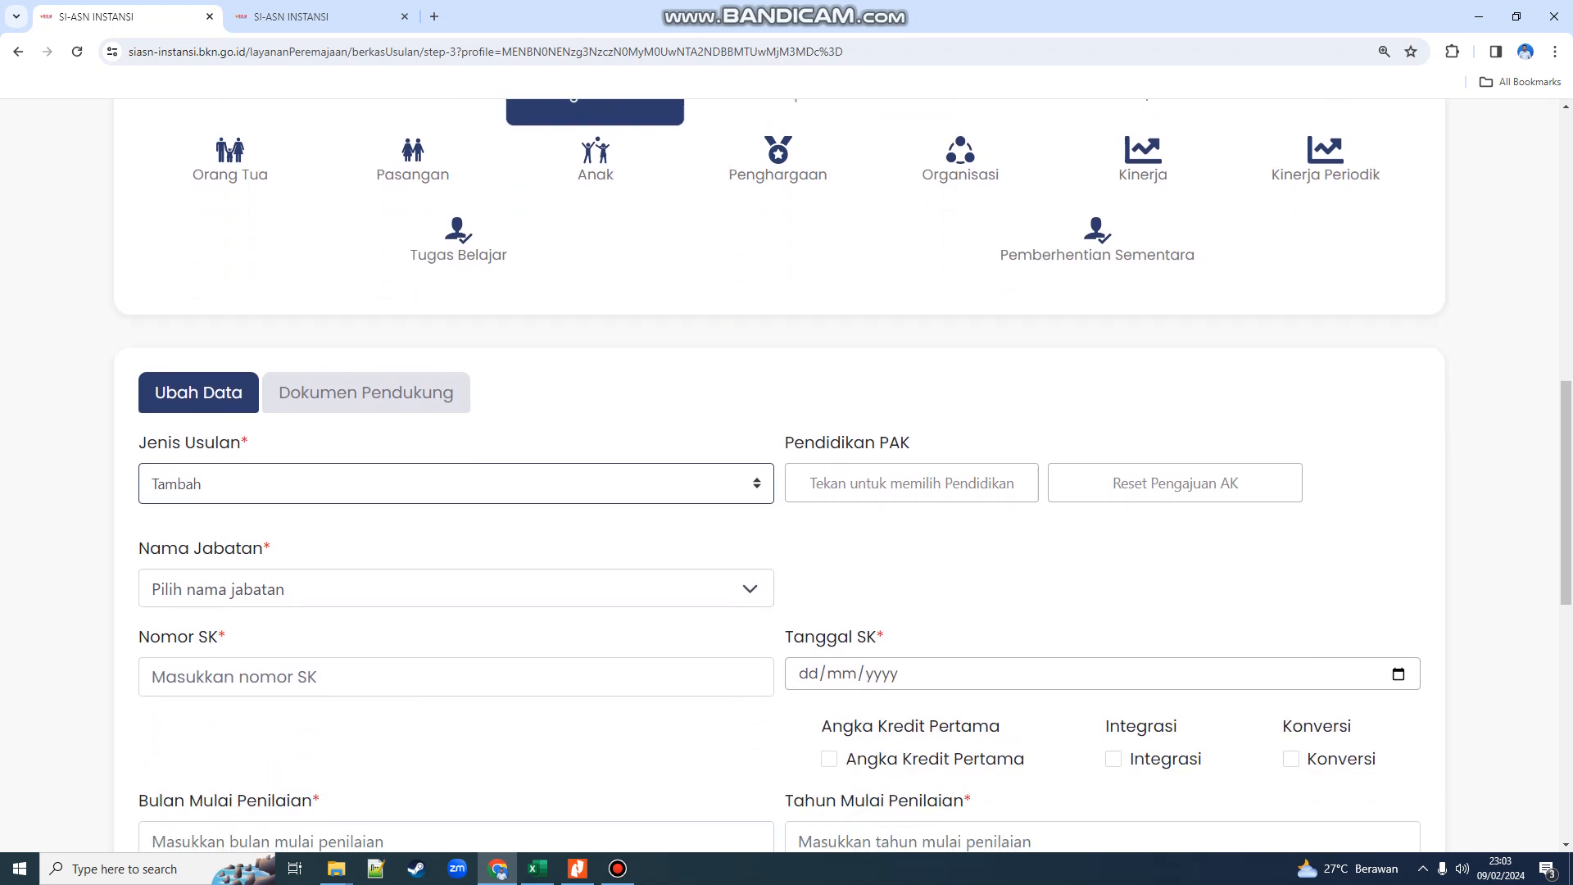
{"action": "scroll", "coordinate": [778, 475], "scroll_direction": "down", "scroll_amount": 2}
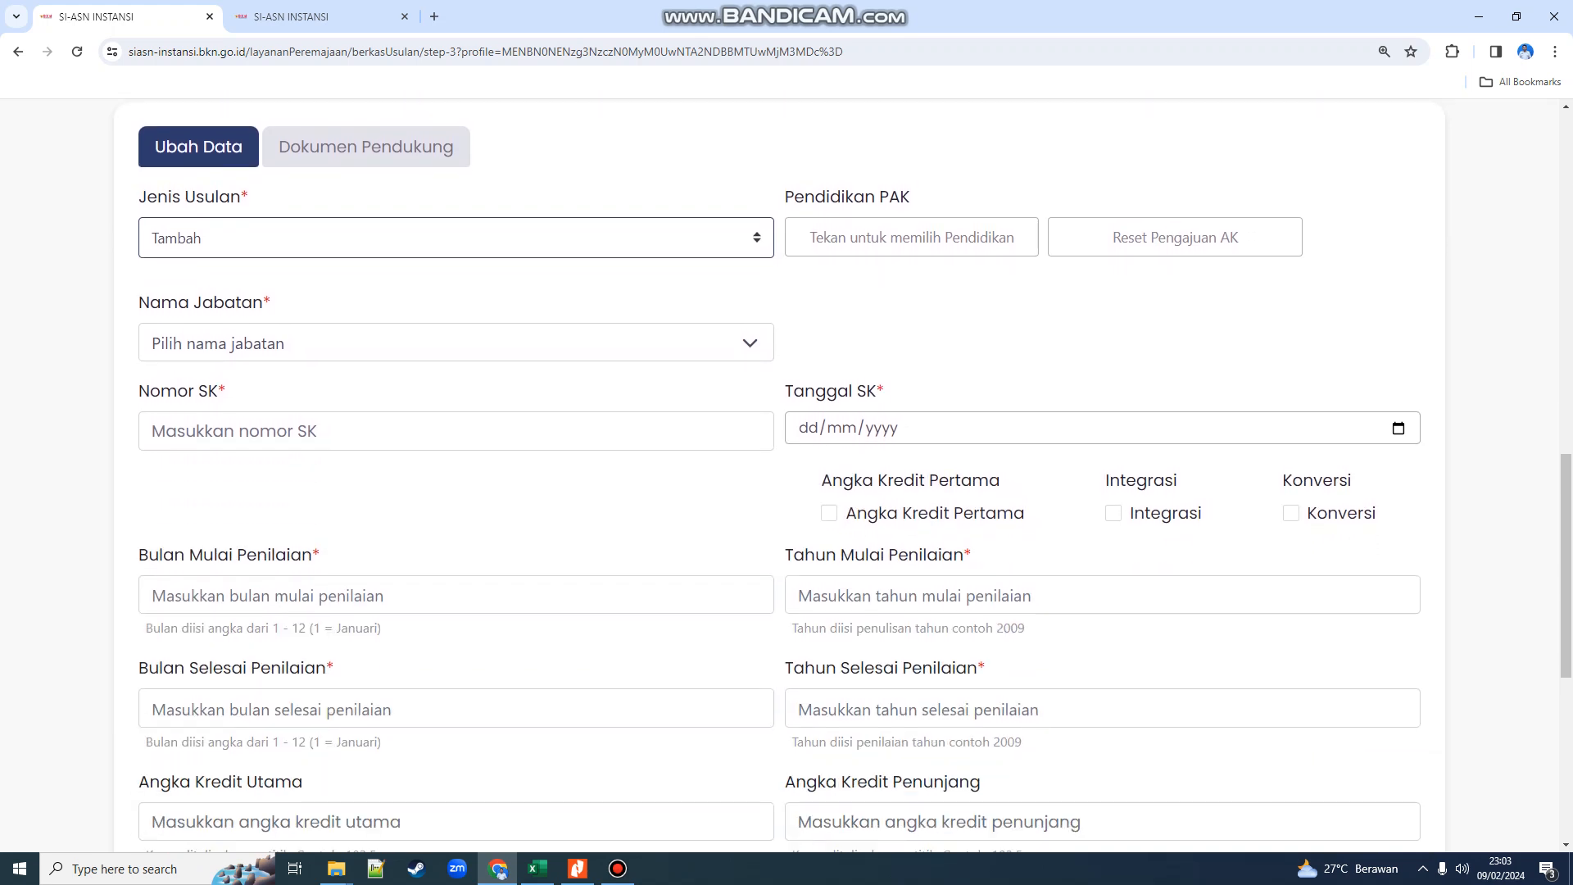
{"action": "scroll", "coordinate": [778, 475], "scroll_direction": "down", "scroll_amount": 2}
{"action": "scroll", "coordinate": [778, 476], "scroll_direction": "up", "scroll_amount": 1}
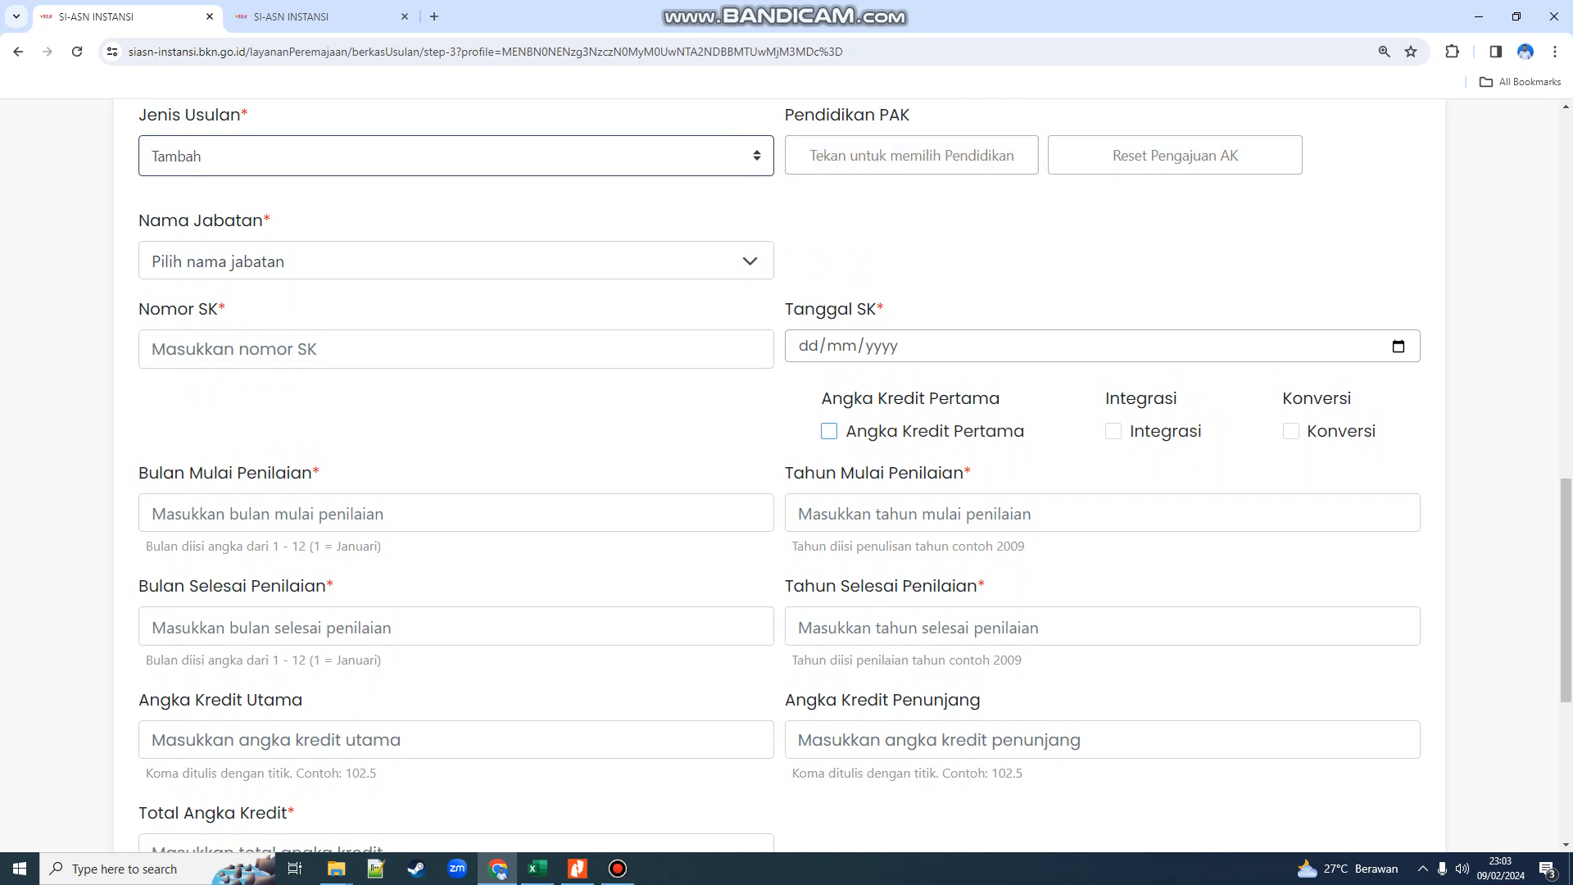
{"action": "left_click", "coordinate": [455, 261]}
{"action": "left_click", "coordinate": [311, 371]}
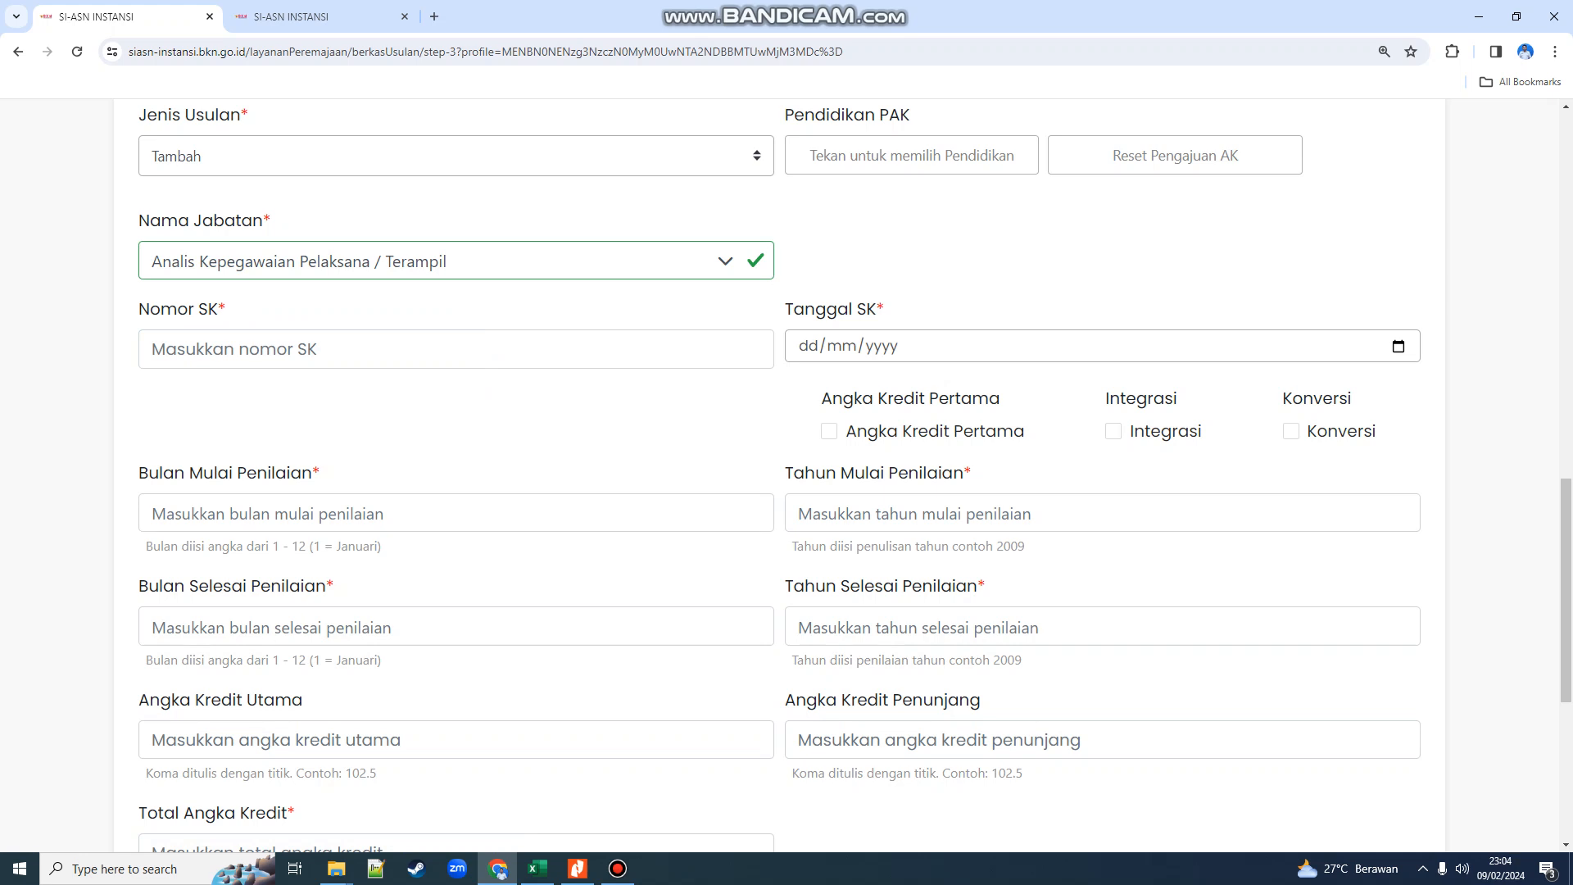
{"action": "left_click", "coordinate": [455, 349]}
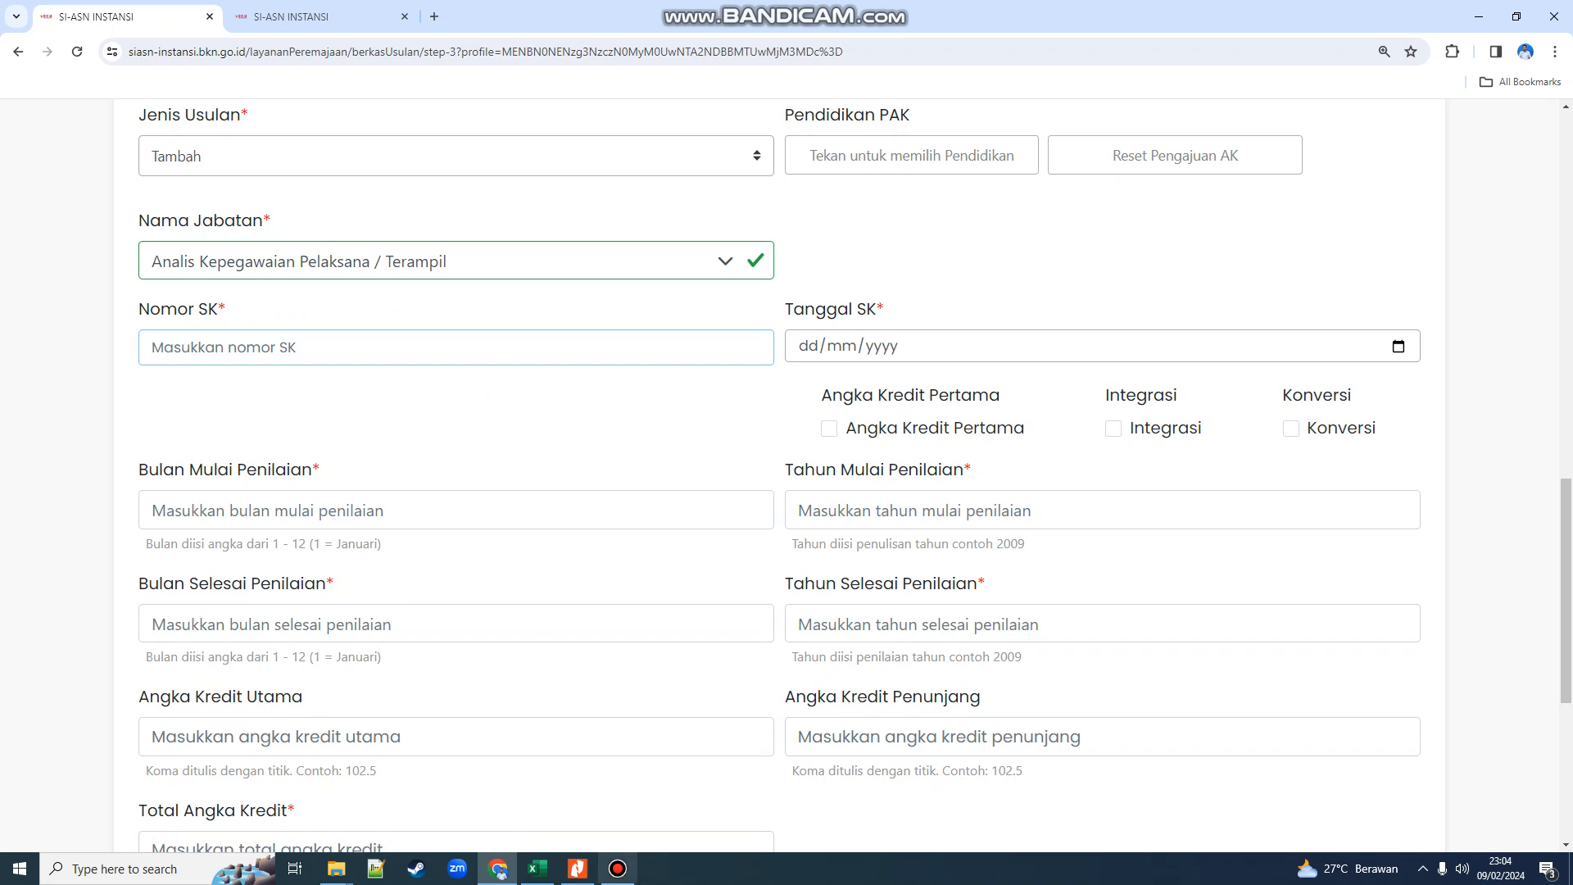
- Read the SK number from the PAK document and enter Nomor SK 2530
{"action": "left_click", "coordinate": [577, 869]}
{"action": "scroll", "coordinate": [784, 492], "scroll_direction": "up", "scroll_amount": 4}
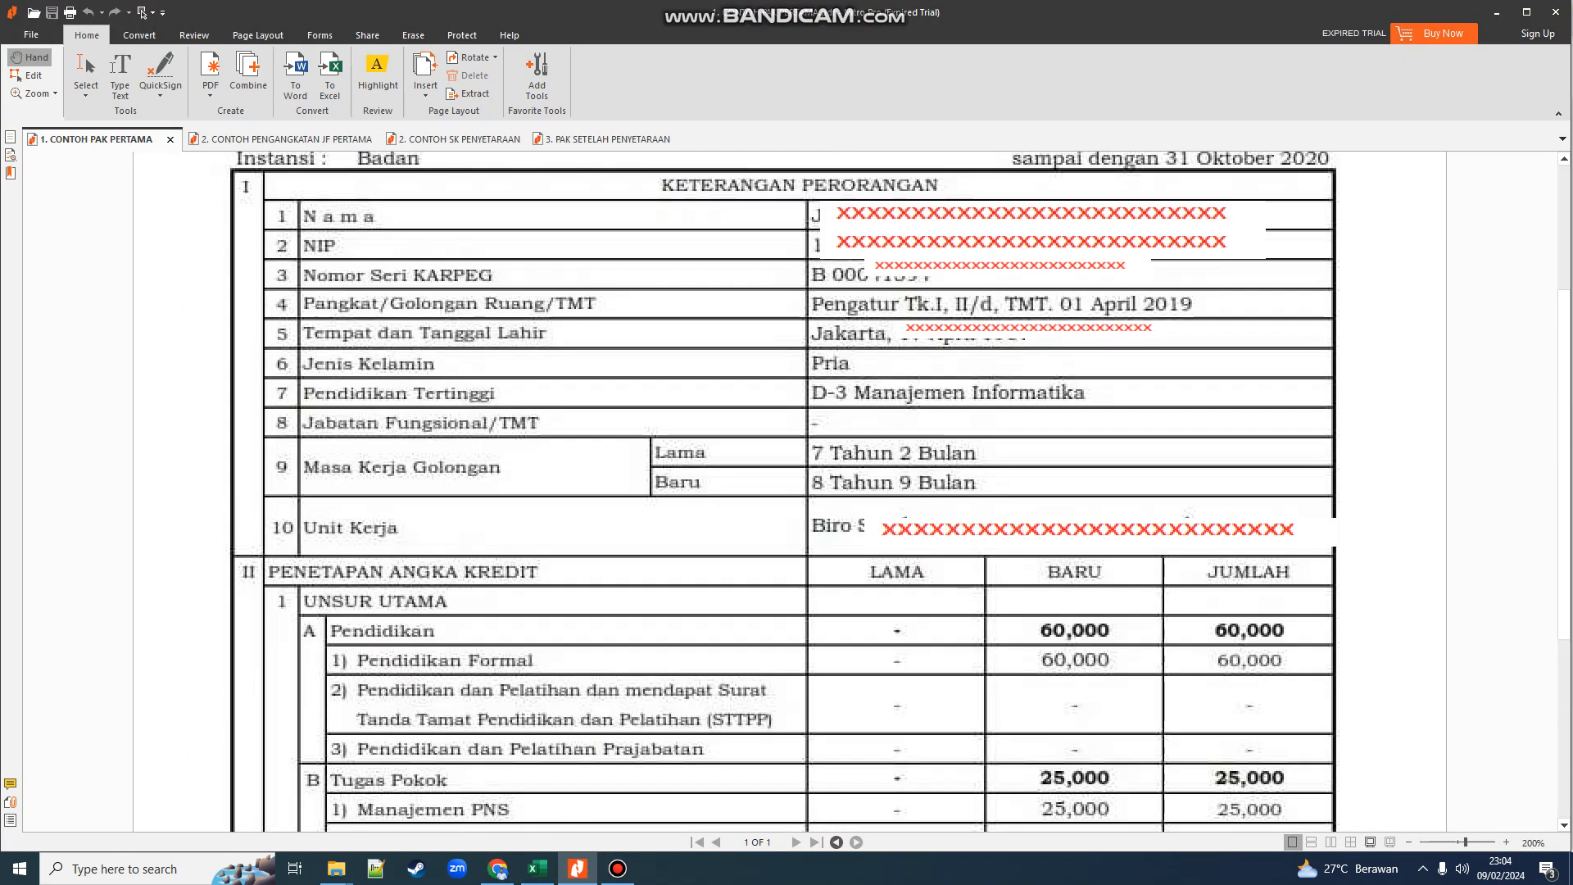
{"action": "scroll", "coordinate": [785, 492], "scroll_direction": "up", "scroll_amount": 3}
{"action": "key", "text": "alt+Tab"}
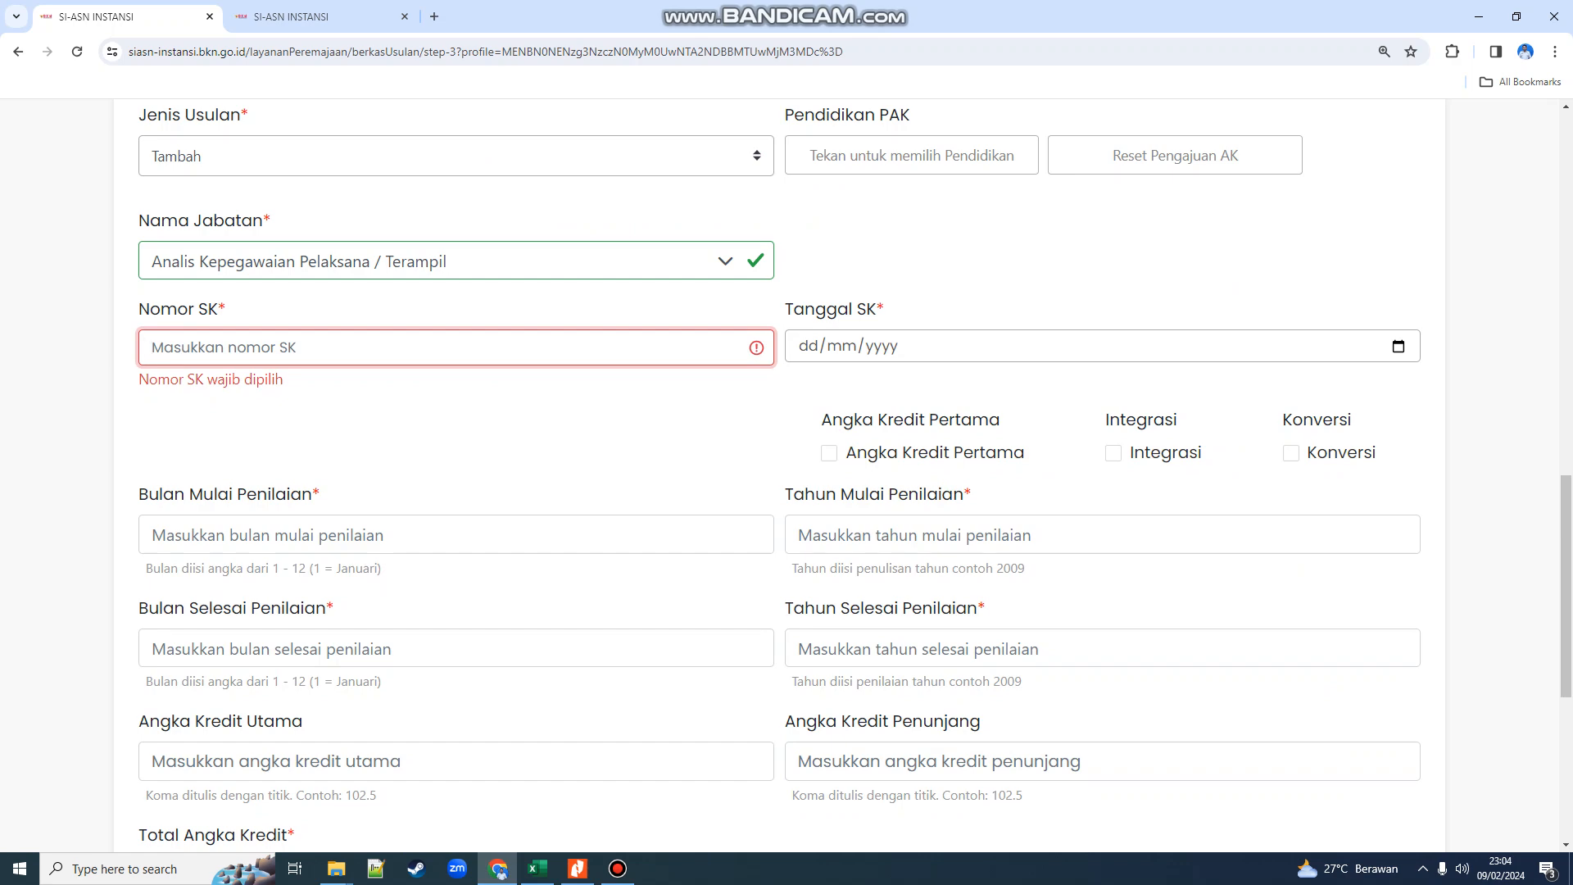
{"action": "key", "text": "alt+Tab"}
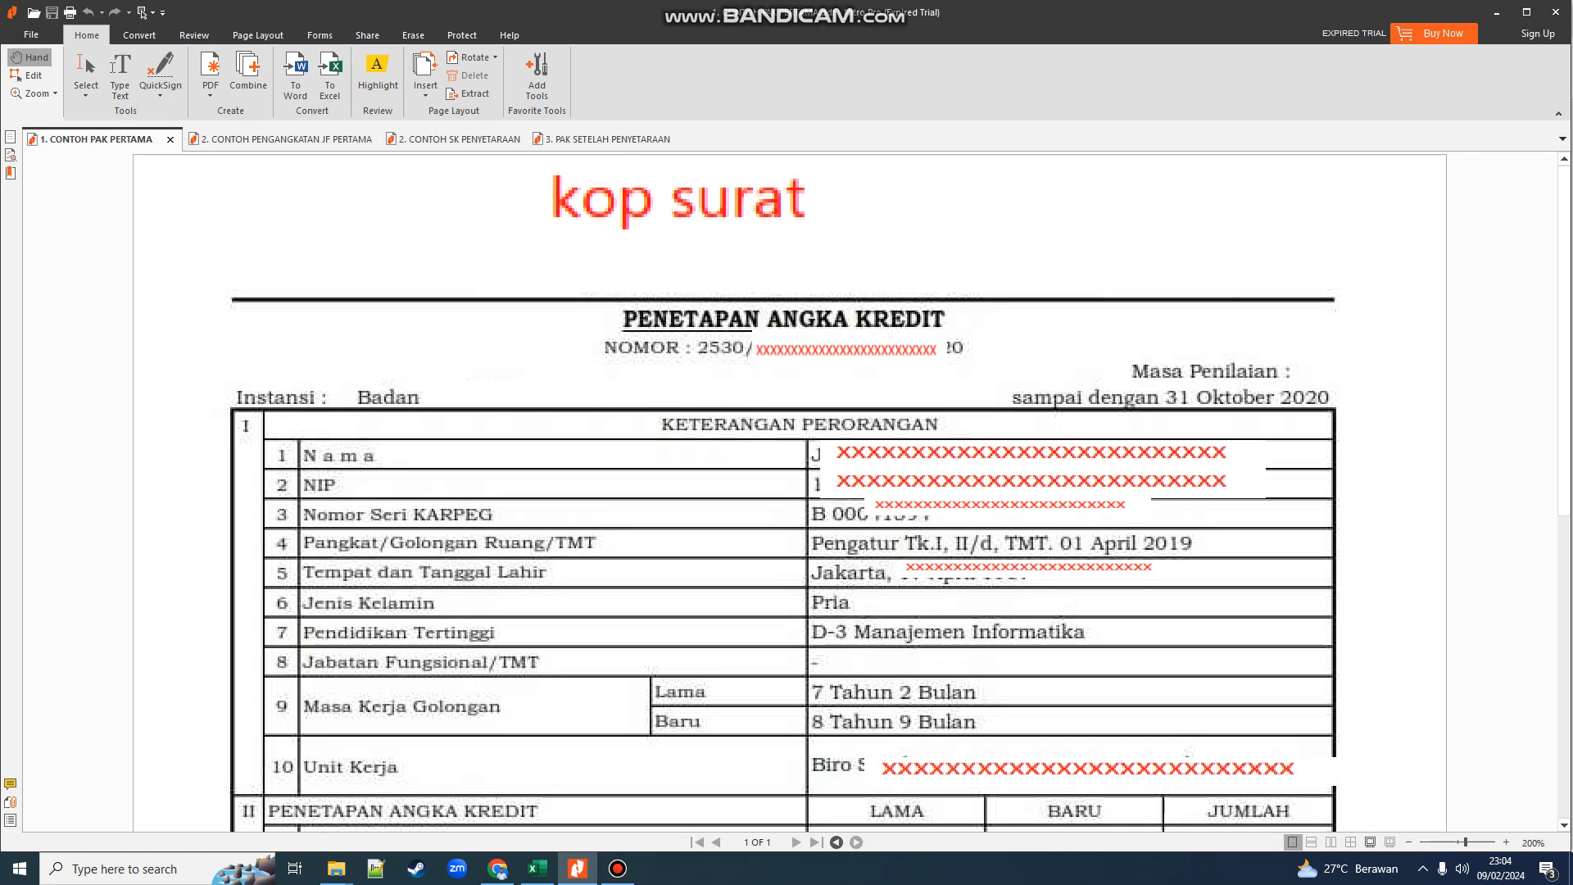
{"action": "scroll", "coordinate": [790, 491], "scroll_direction": "down", "scroll_amount": 6}
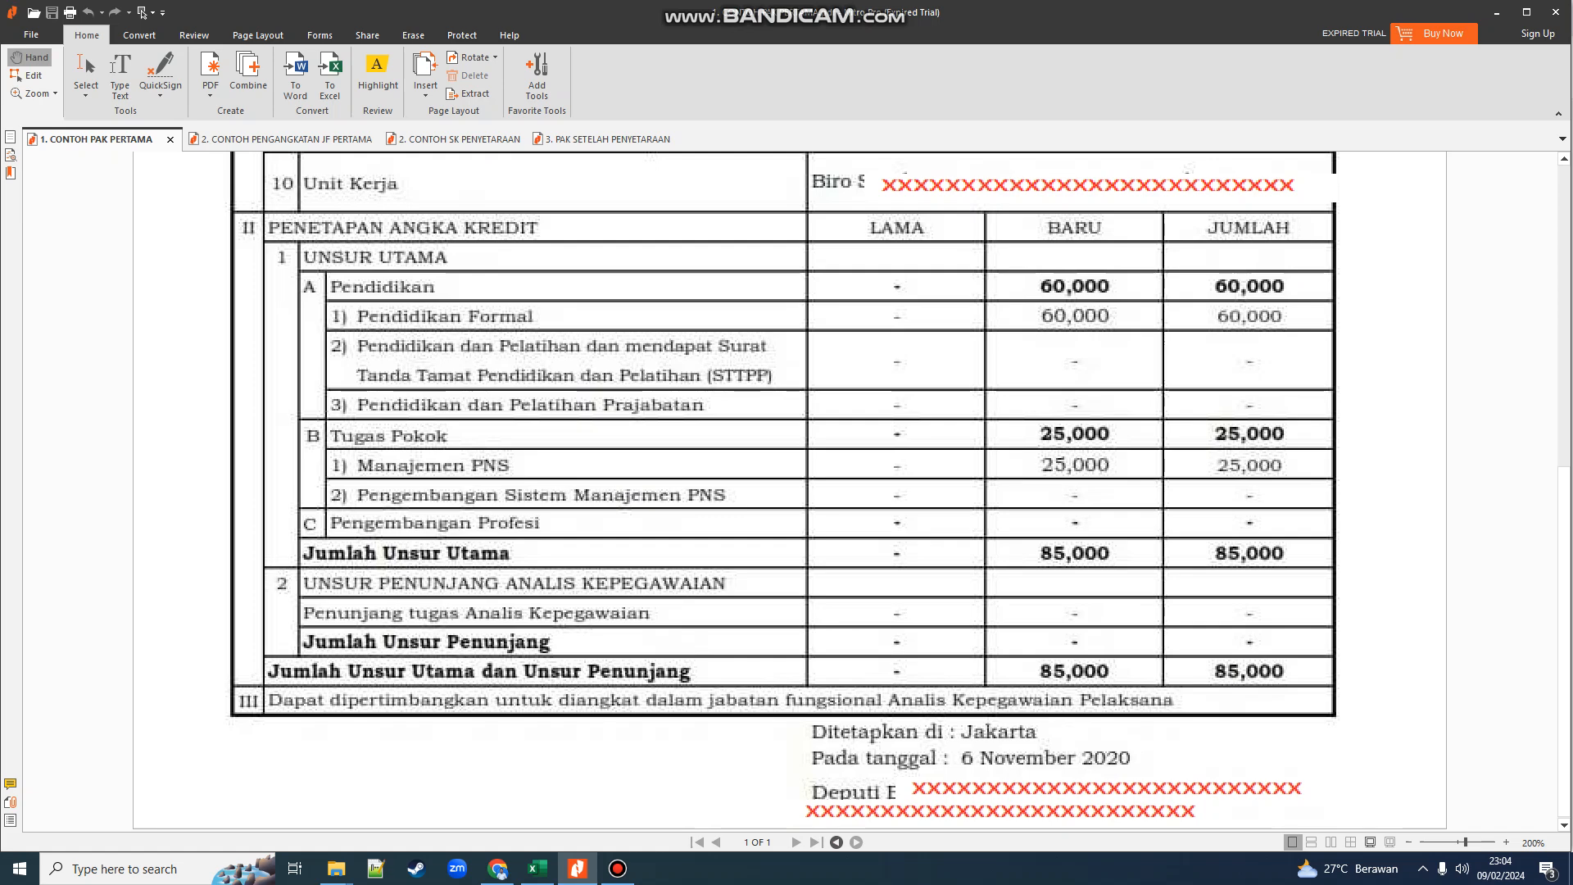
{"action": "key", "text": "alt+Tab"}
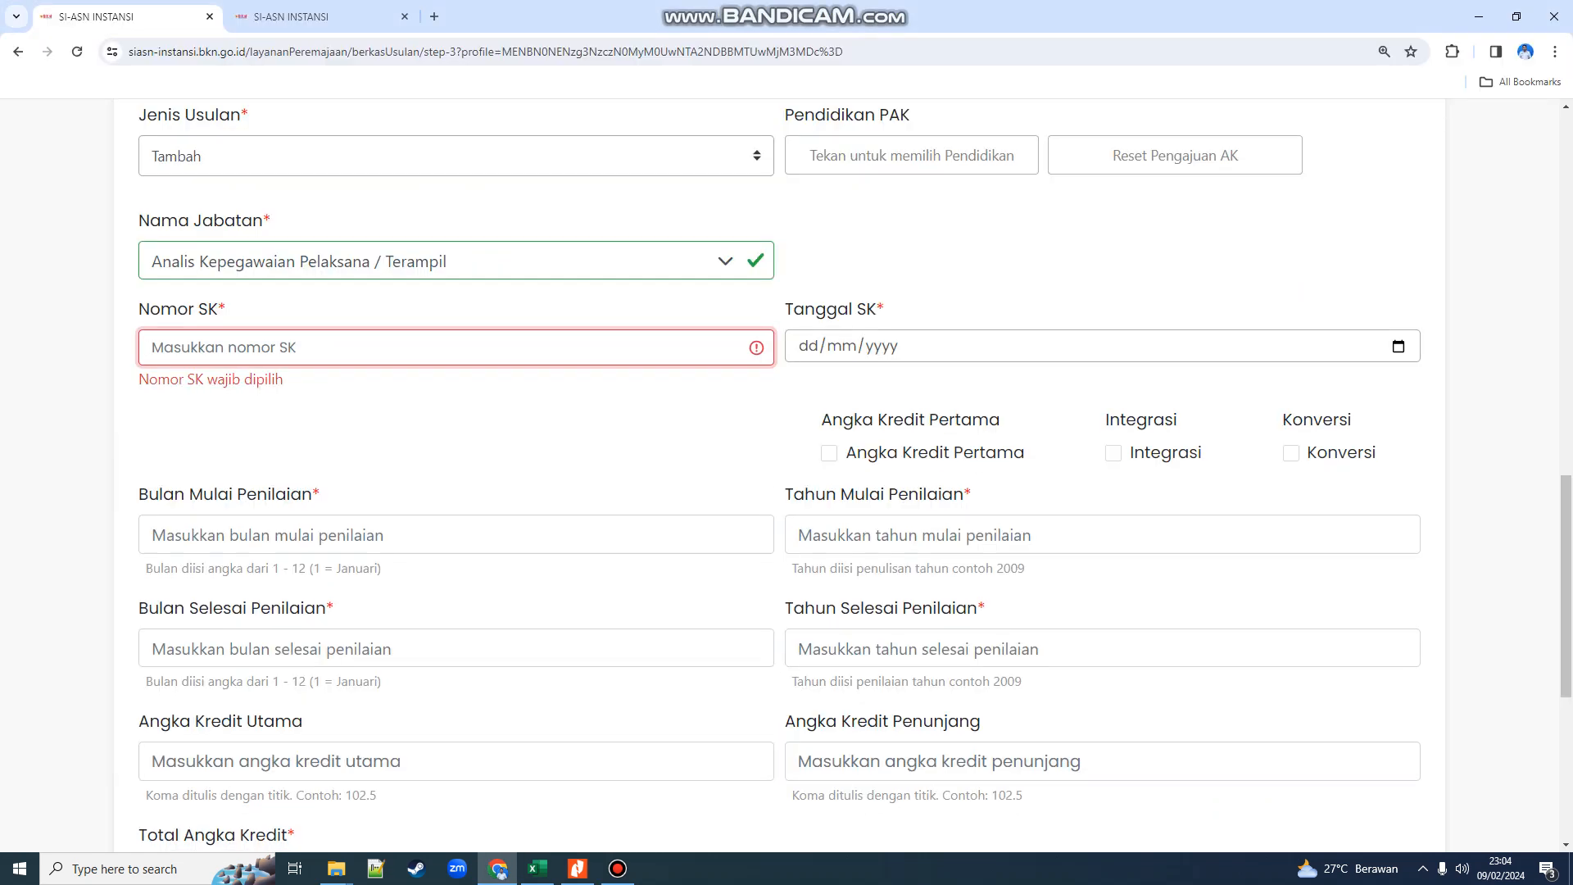
{"action": "type", "text": "2530"}
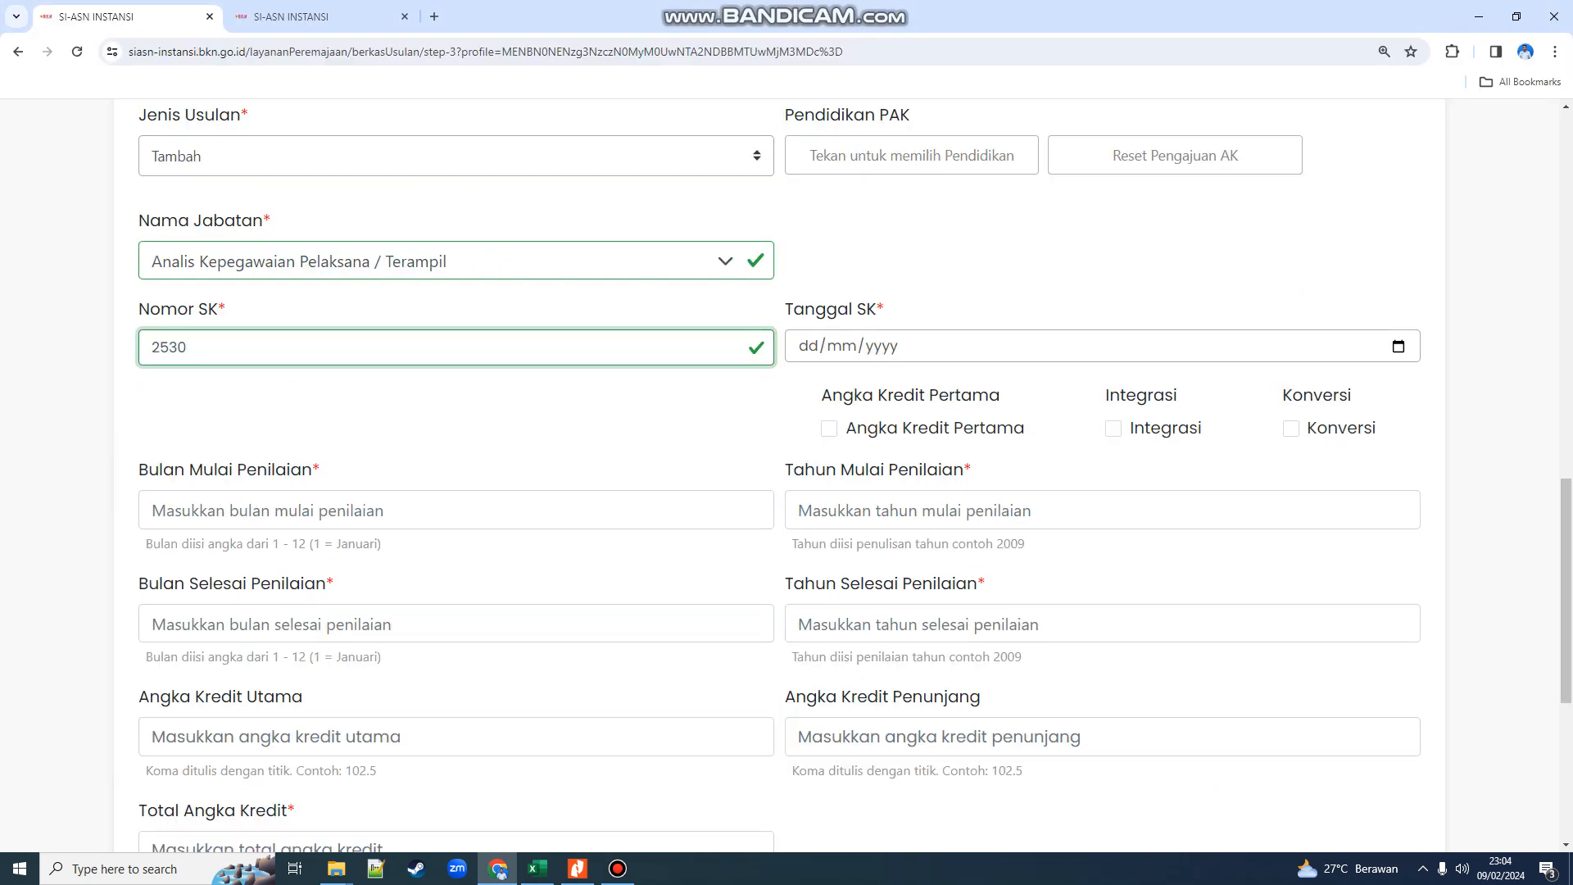
- Enter Tanggal SK 06/11/2020, checking the date against the PAK document
{"action": "key", "text": "alt+Tab"}
{"action": "scroll", "coordinate": [790, 492], "scroll_direction": "up", "scroll_amount": 5}
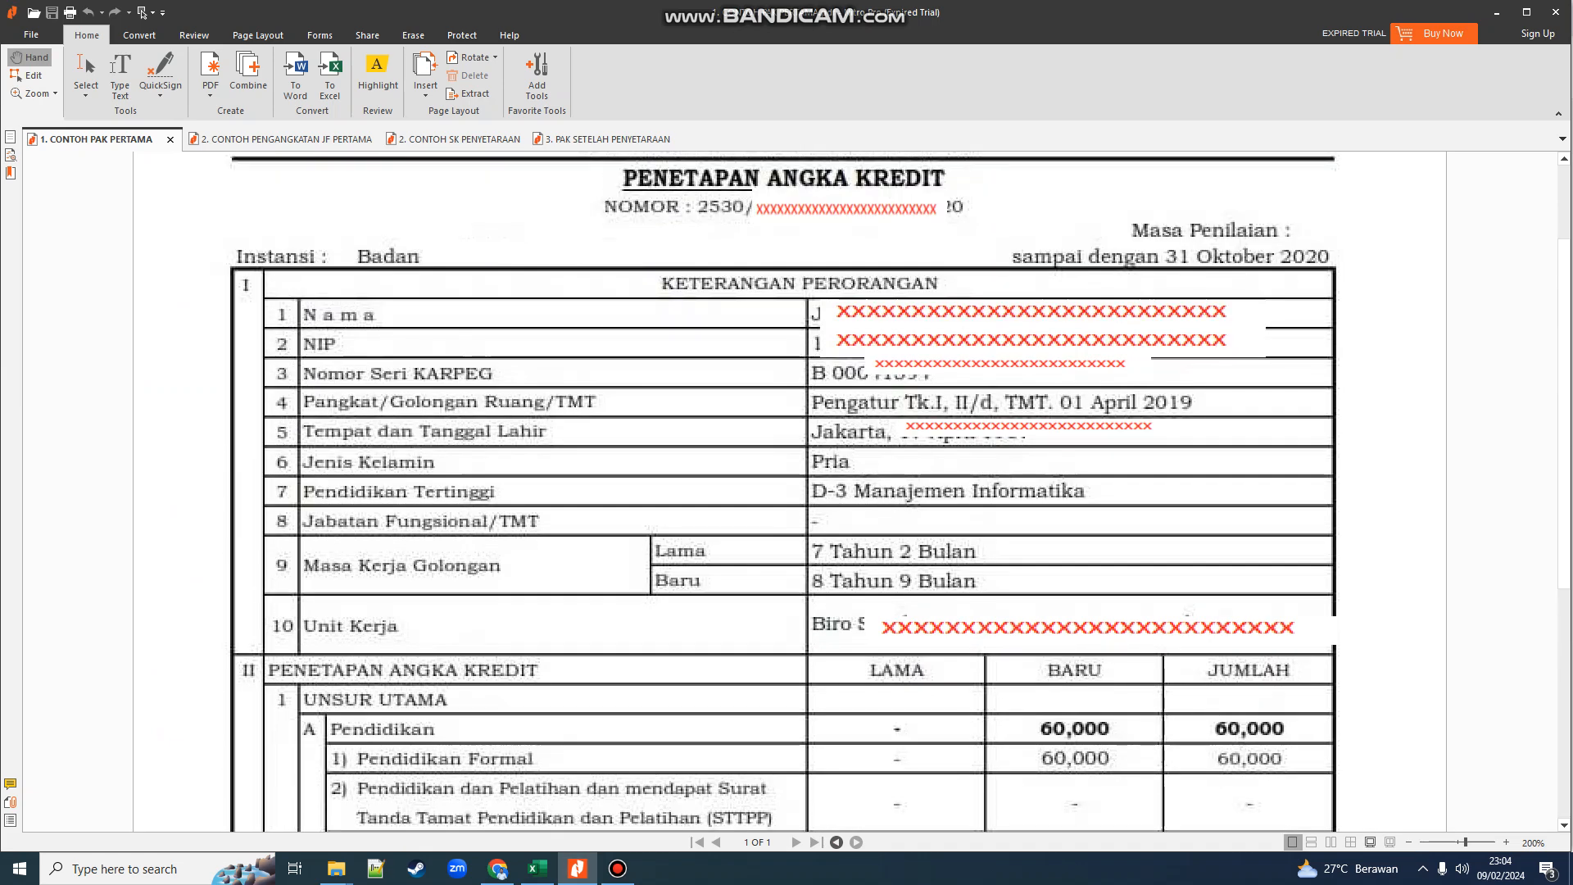
{"action": "key", "text": "alt+Tab"}
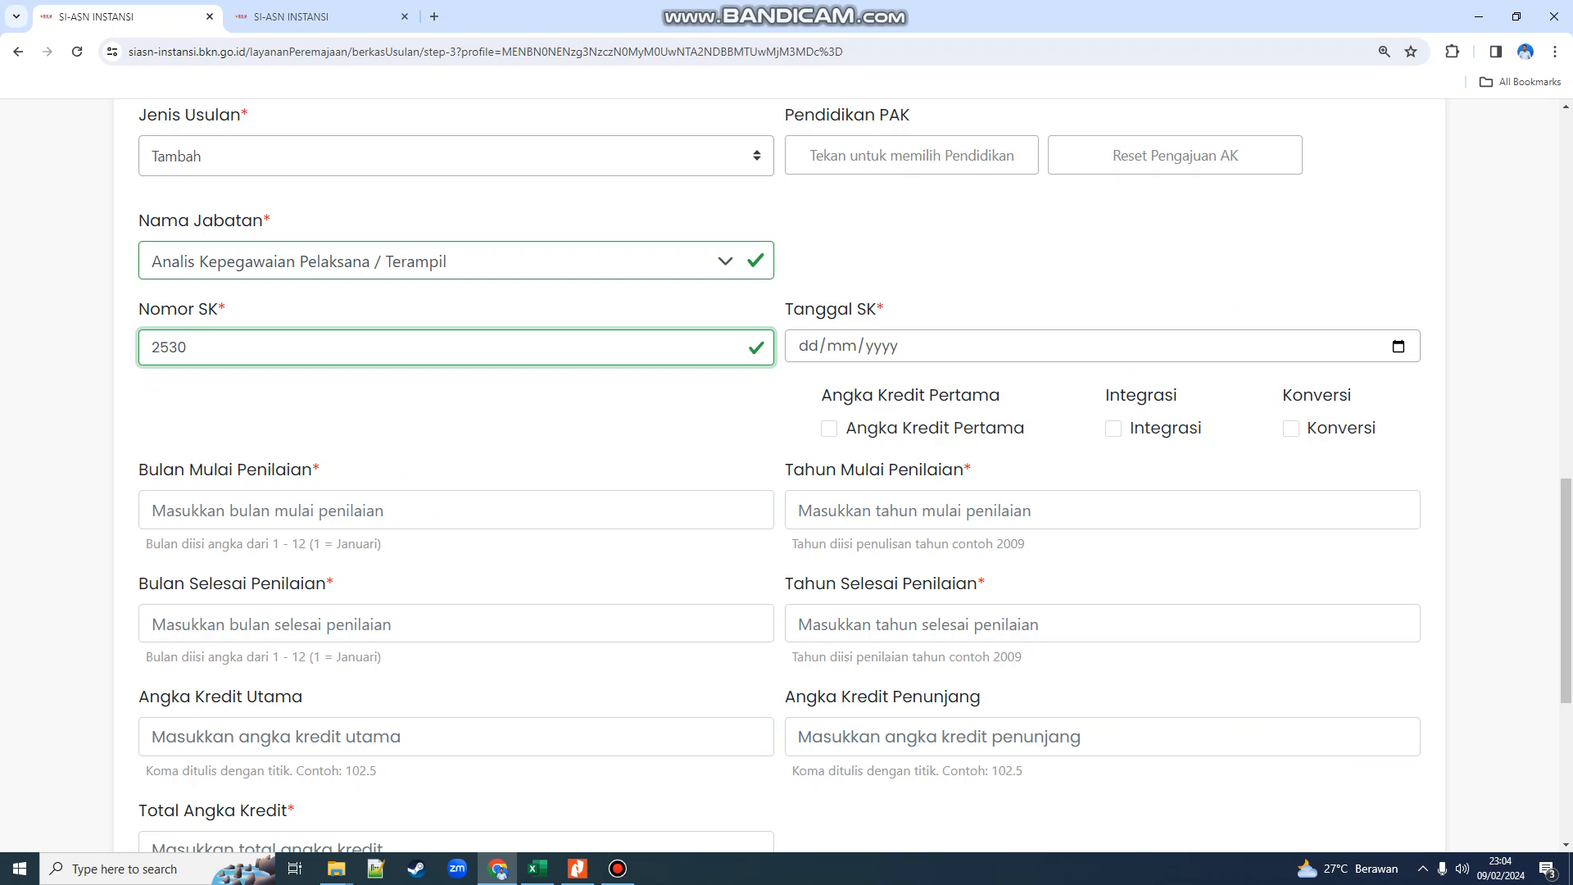
{"action": "key", "text": "Tab"}
{"action": "key", "text": "alt+Tab"}
{"action": "scroll", "coordinate": [784, 491], "scroll_direction": "down", "scroll_amount": 5}
{"action": "key", "text": "alt+Tab"}
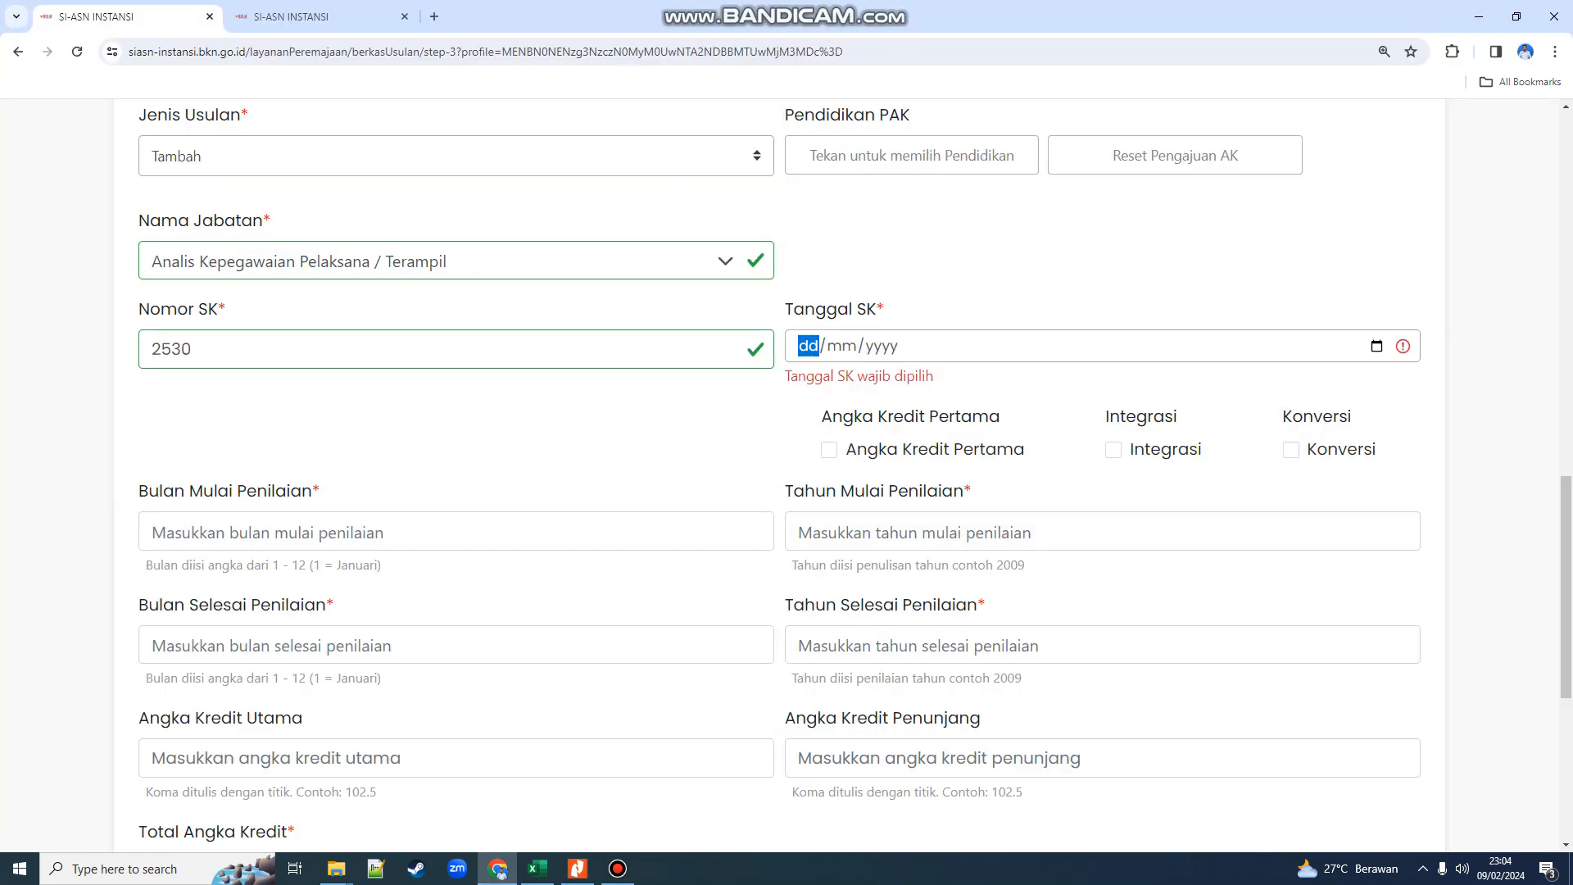
{"action": "type", "text": "060211"}
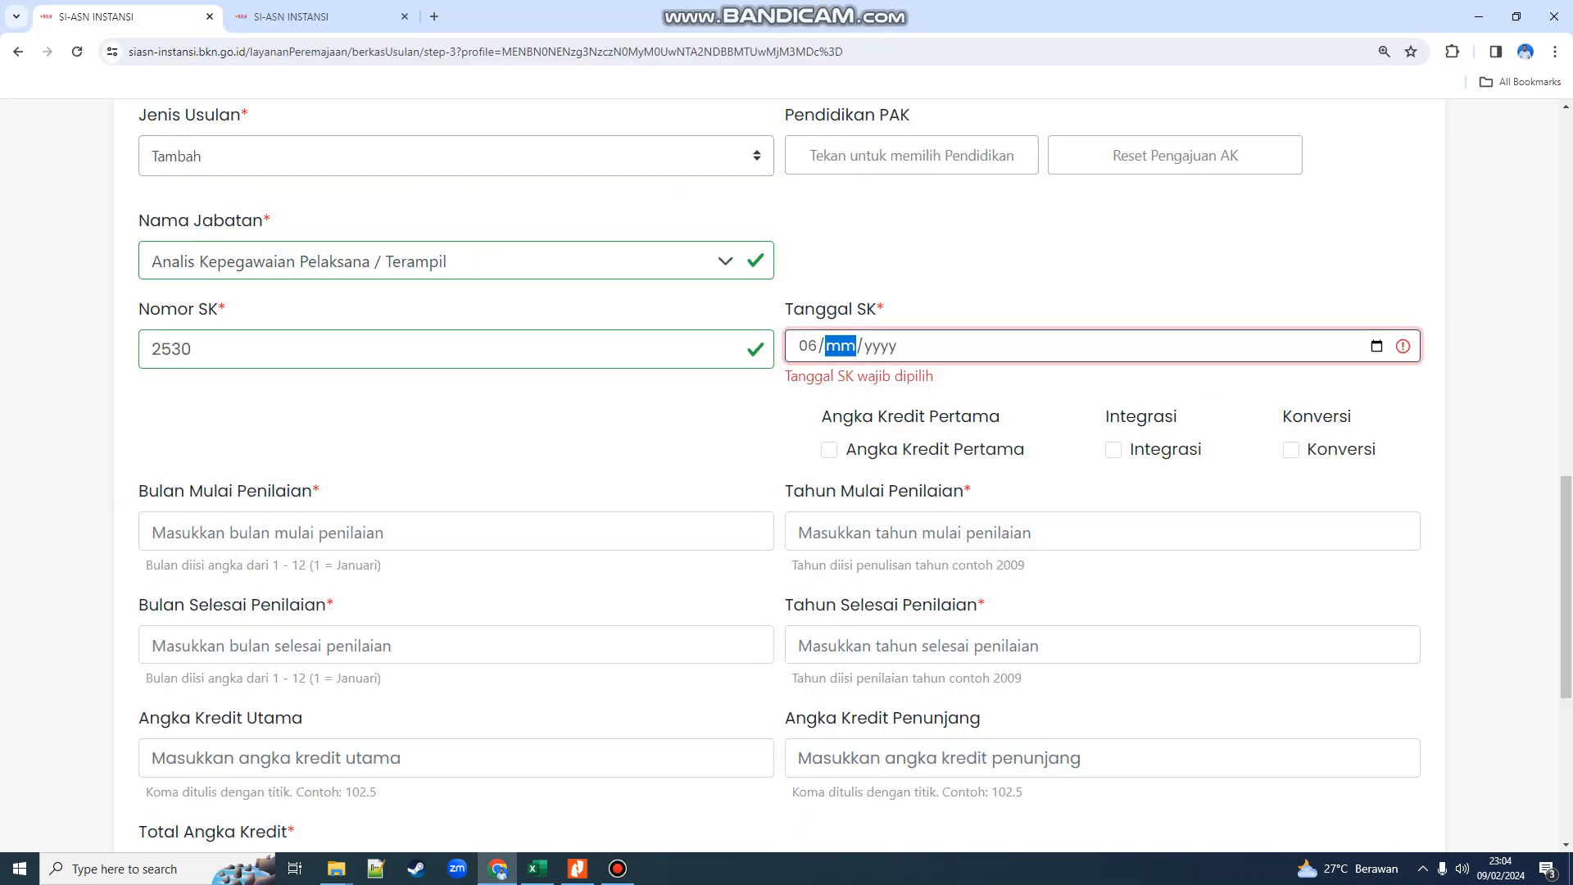
{"action": "key", "text": "Left"}
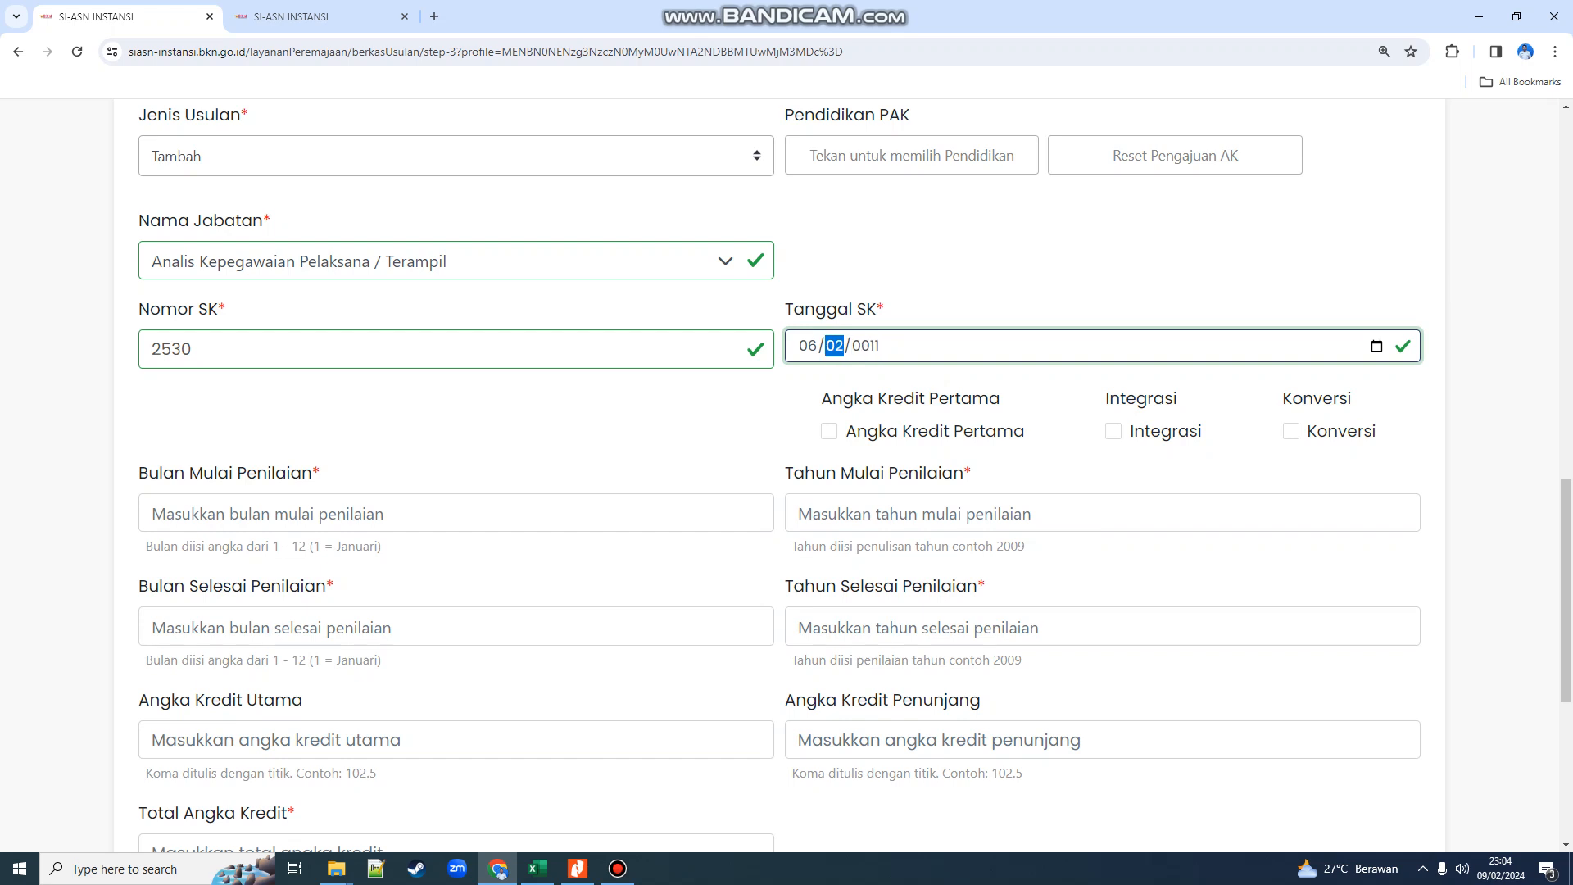
{"action": "type", "text": "11/2020"}
{"action": "key", "text": "alt+Tab"}
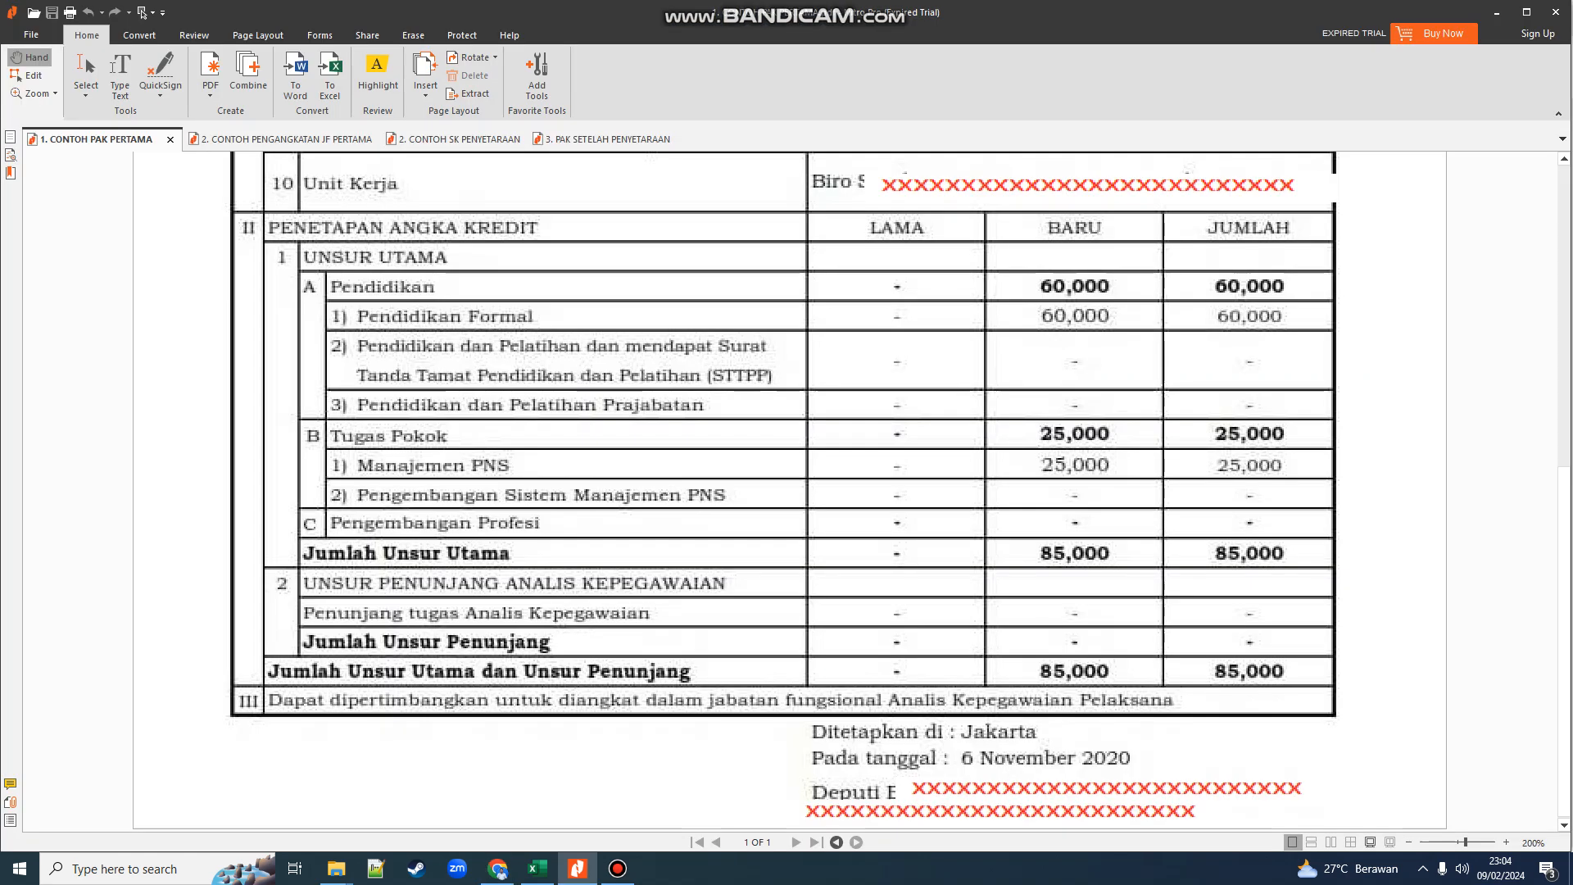
- Compare the PAK Pertama credit table (total 85,000) with the JF appointment decree, then return to the form
{"action": "scroll", "coordinate": [790, 491], "scroll_direction": "up", "scroll_amount": 3}
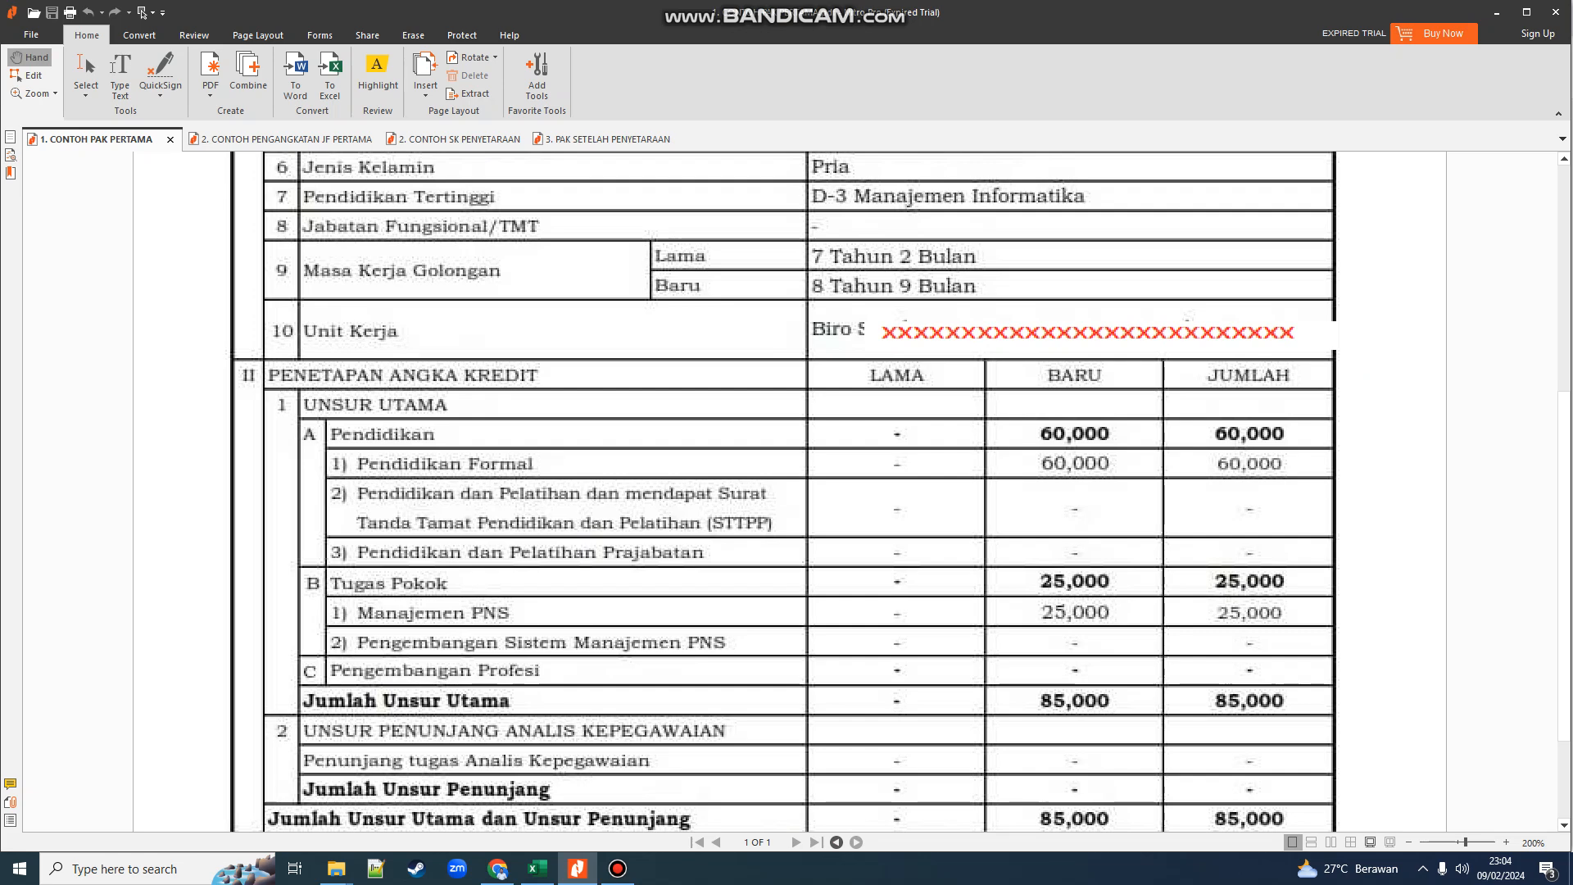
{"action": "scroll", "coordinate": [786, 492], "scroll_direction": "up", "scroll_amount": 4}
{"action": "scroll", "coordinate": [786, 492], "scroll_direction": "down", "scroll_amount": 3}
{"action": "scroll", "coordinate": [787, 491], "scroll_direction": "down", "scroll_amount": 2}
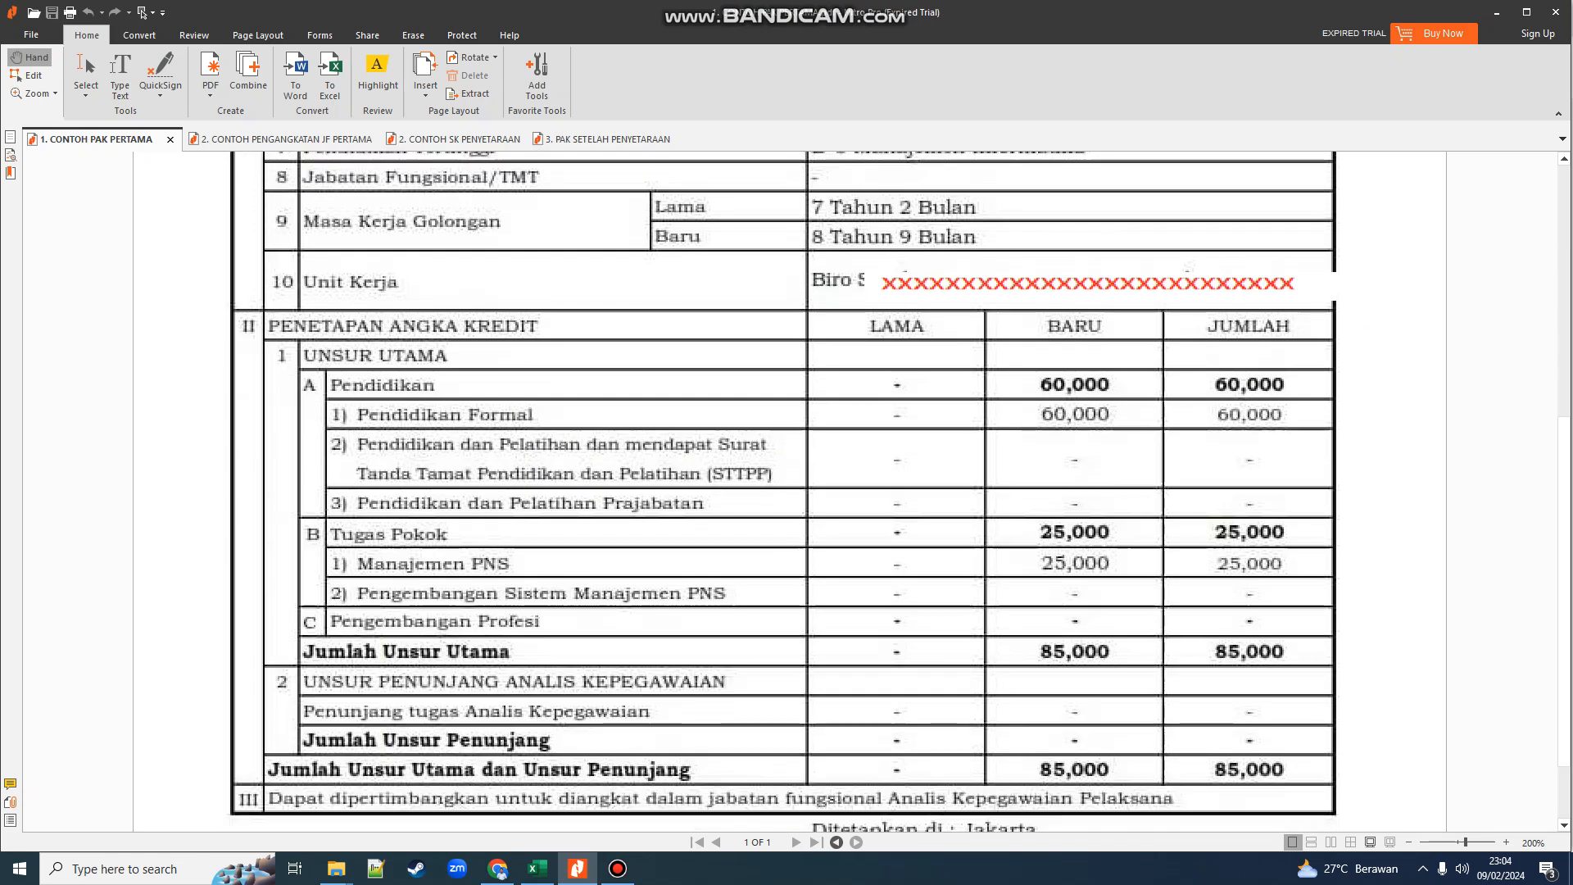
{"action": "scroll", "coordinate": [787, 491], "scroll_direction": "down", "scroll_amount": 2}
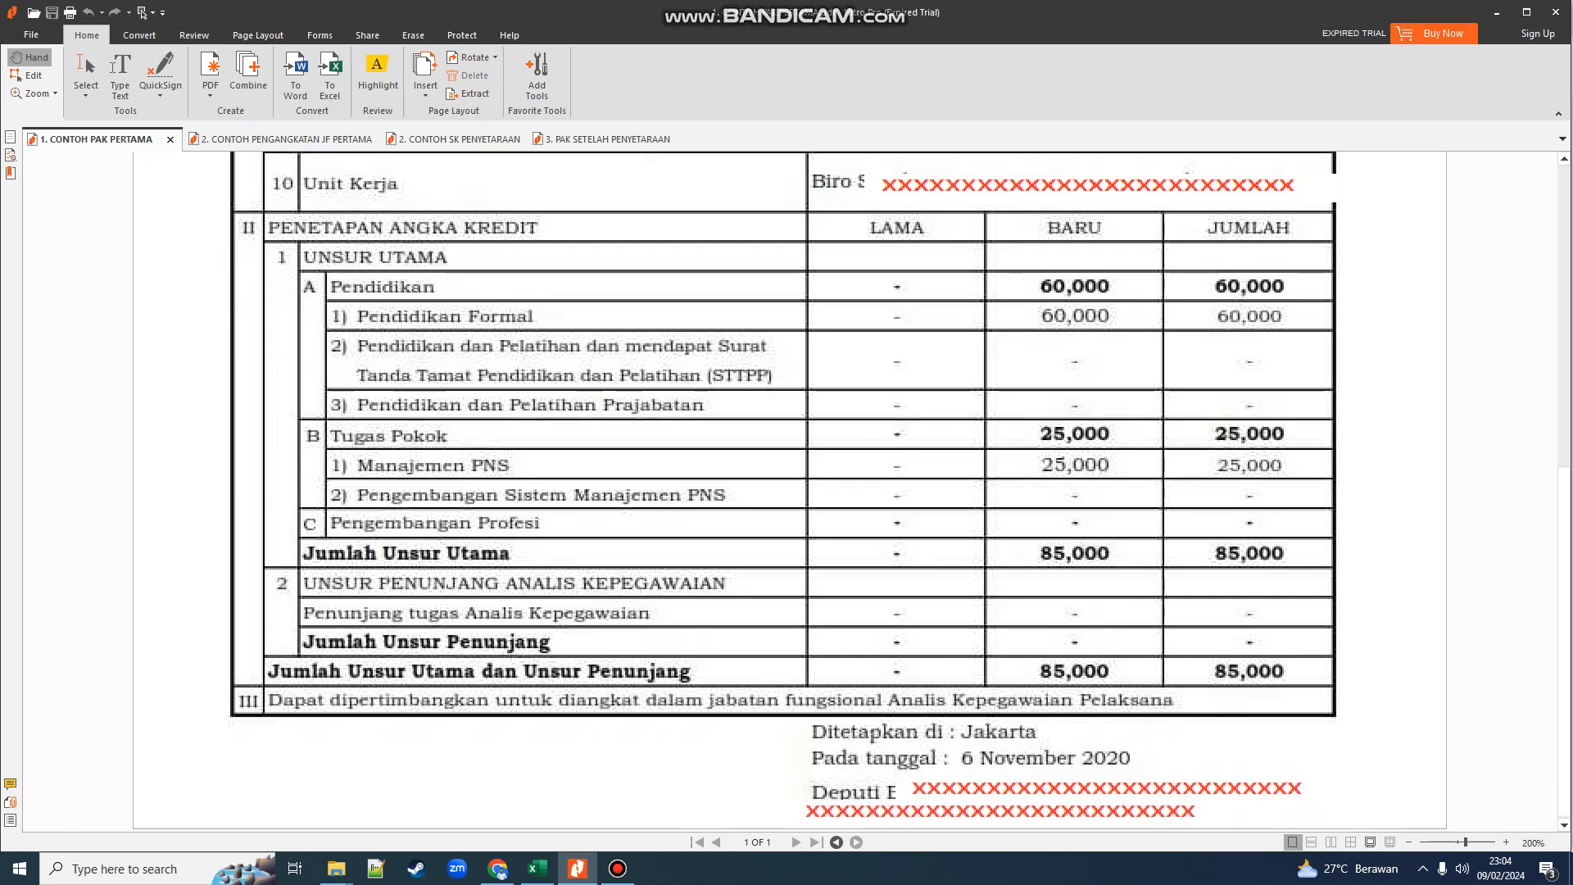
{"action": "left_click", "coordinate": [282, 139]}
{"action": "scroll", "coordinate": [787, 492], "scroll_direction": "down", "scroll_amount": 2}
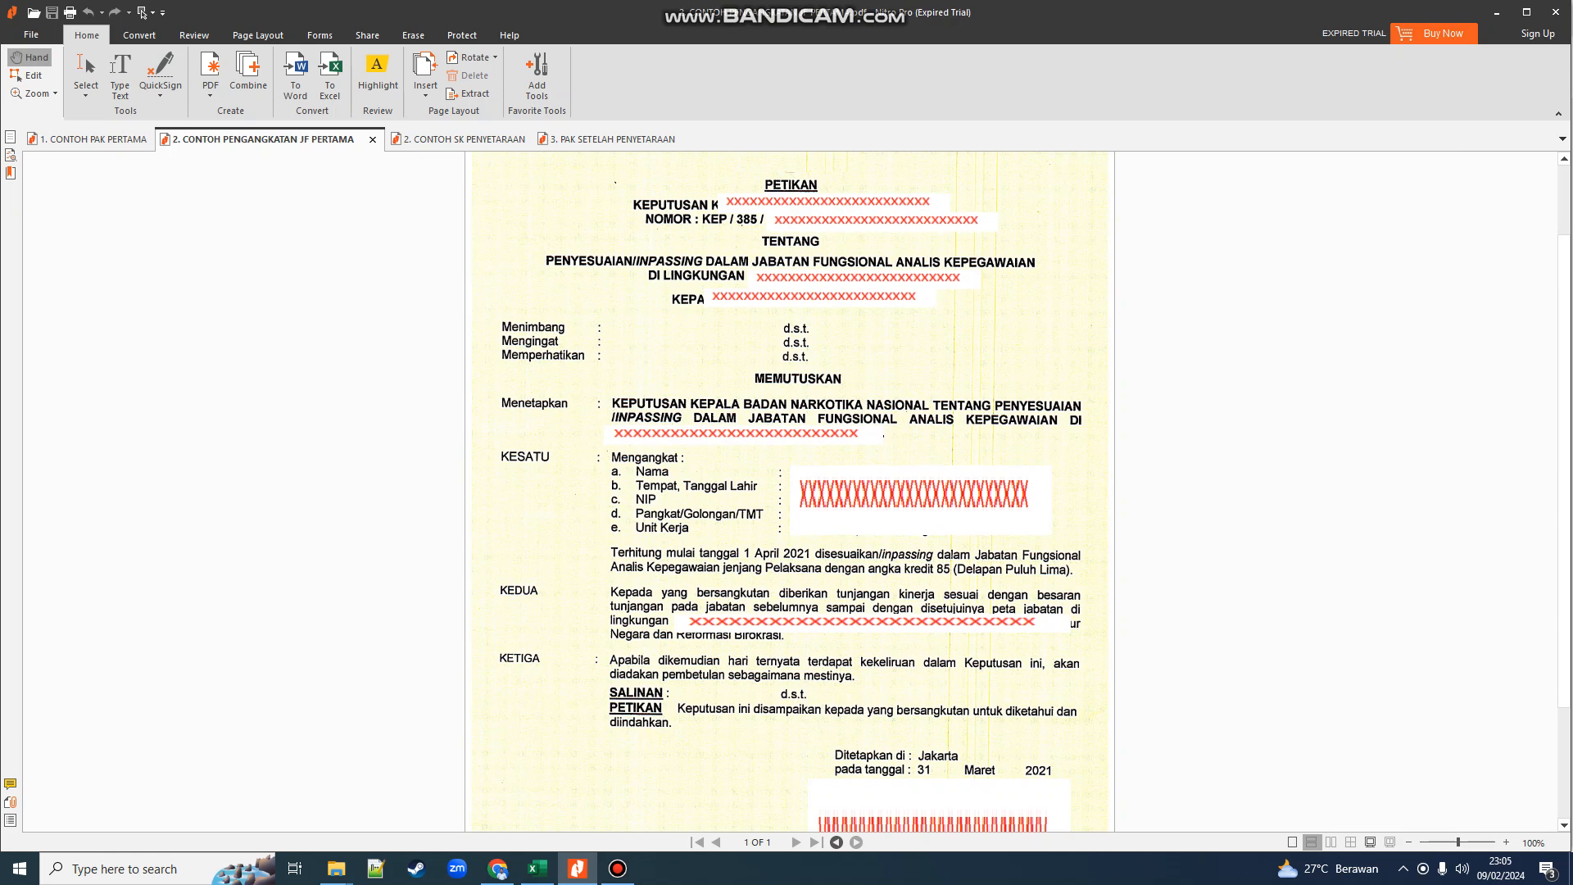
{"action": "left_click", "coordinate": [92, 139]}
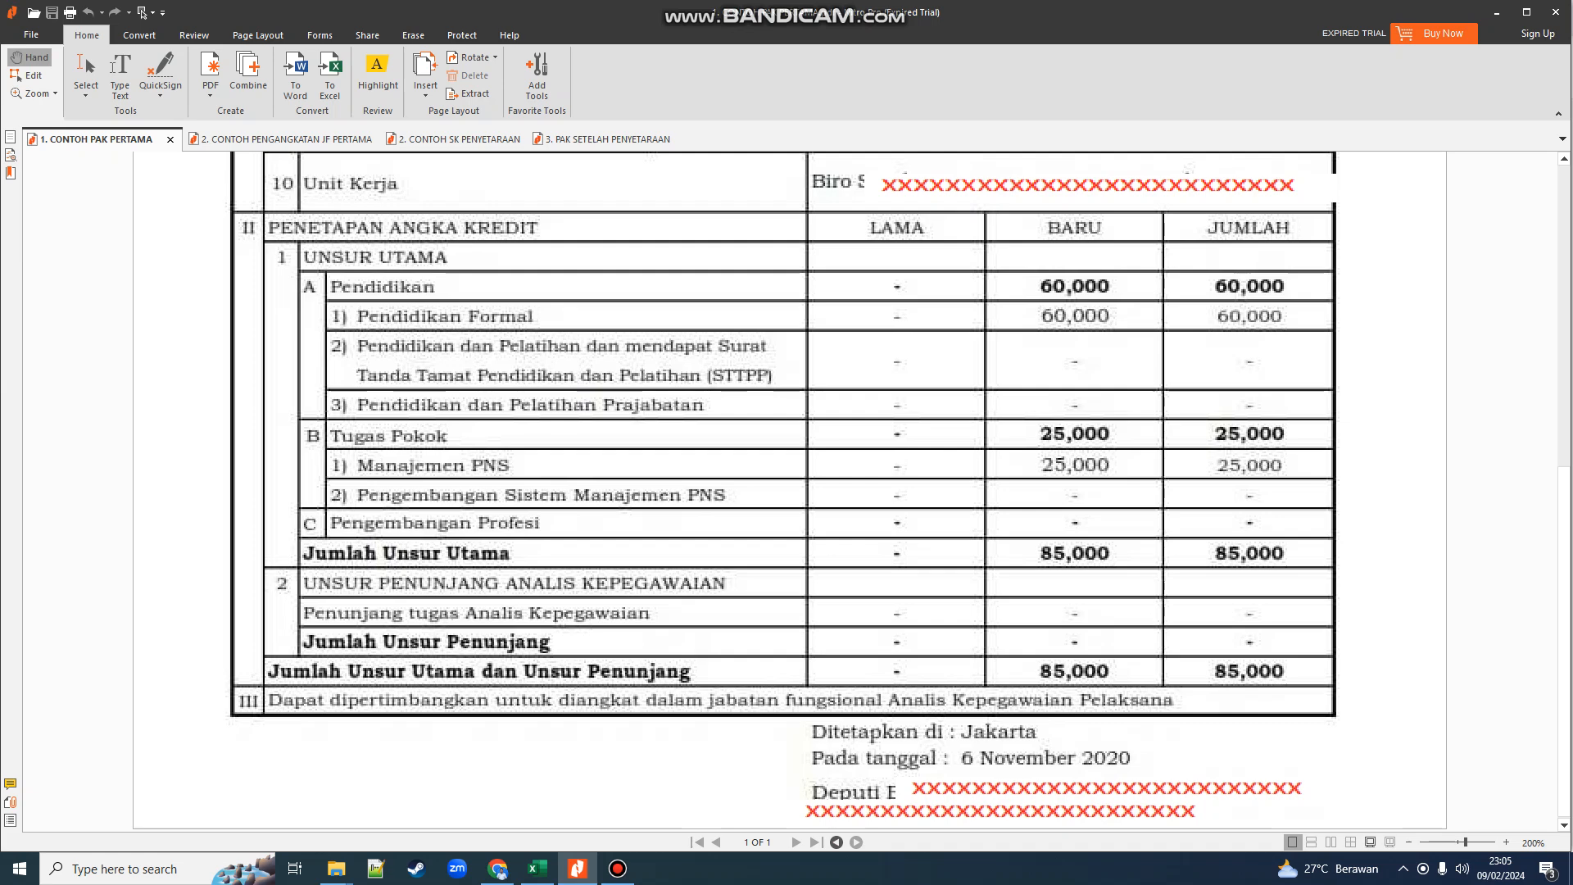
{"action": "key", "text": "alt+Tab"}
{"action": "key", "text": "alt+Tab"}
{"action": "key", "text": "alt+Tab"}
- Enter Angka Kredit Utama 85, Penunjang 0 and Total 85, verified against the PAK
{"action": "scroll", "coordinate": [779, 475], "scroll_direction": "down", "scroll_amount": 3}
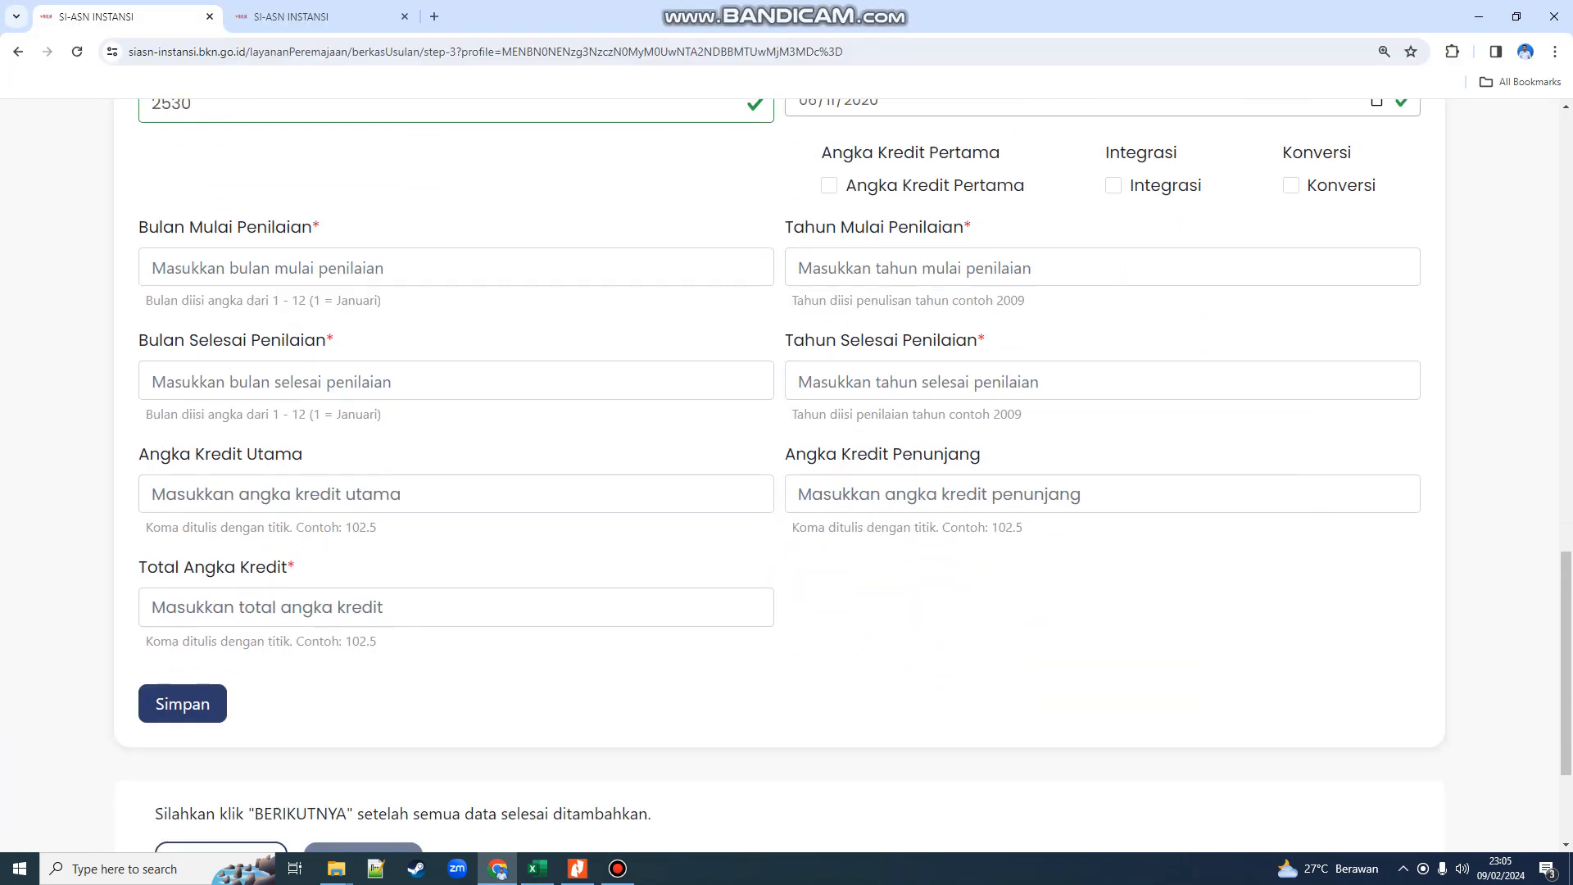
{"action": "left_click", "coordinate": [455, 494]}
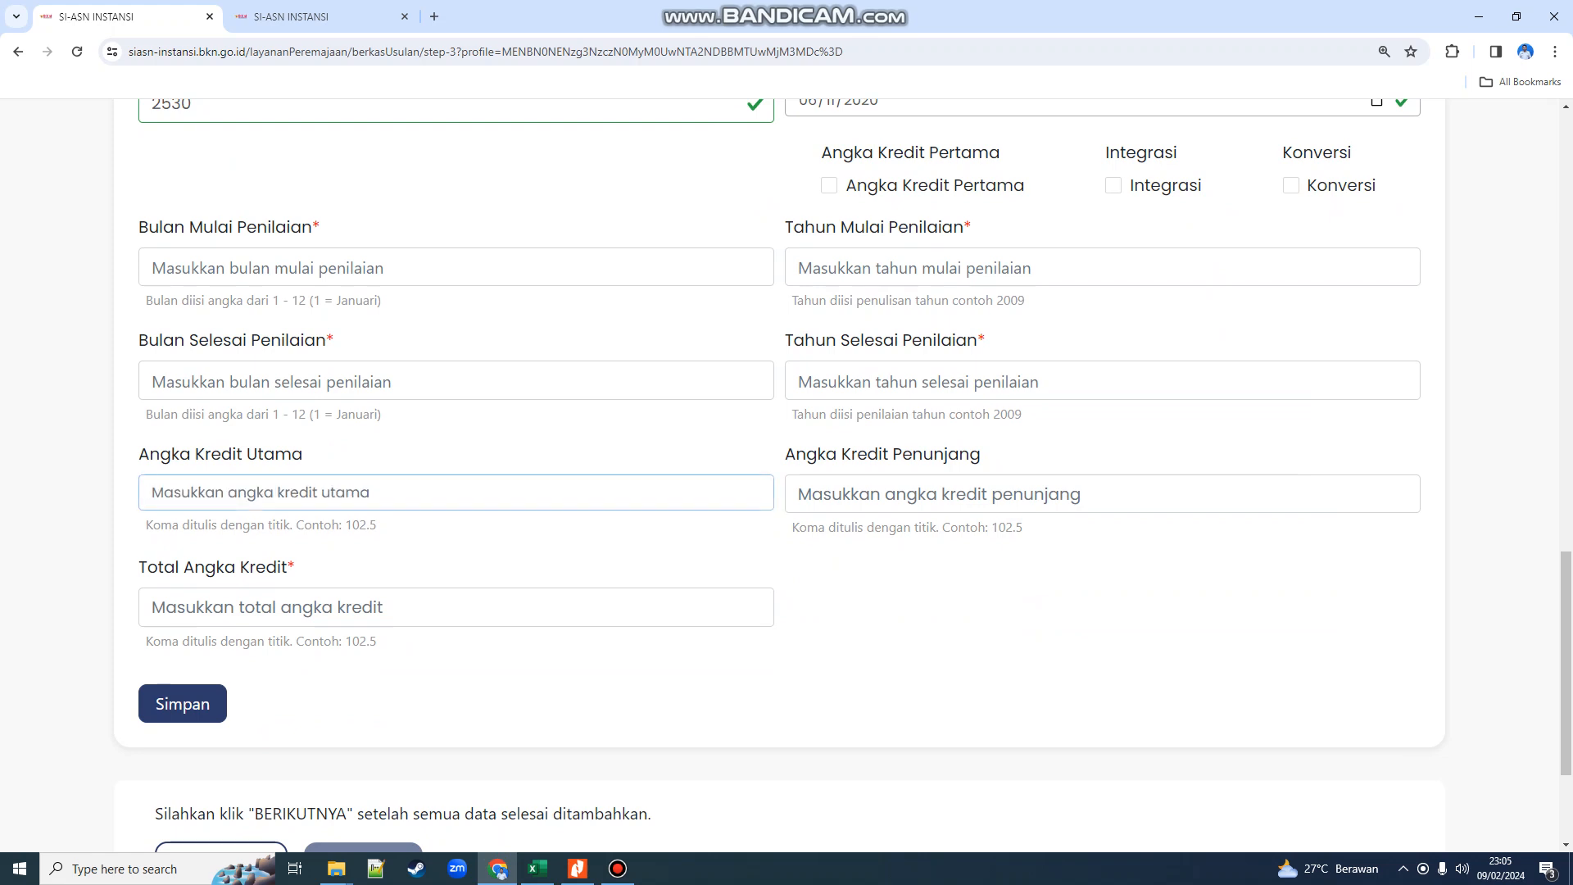
{"action": "type", "text": "85"}
{"action": "key", "text": "Tab"}
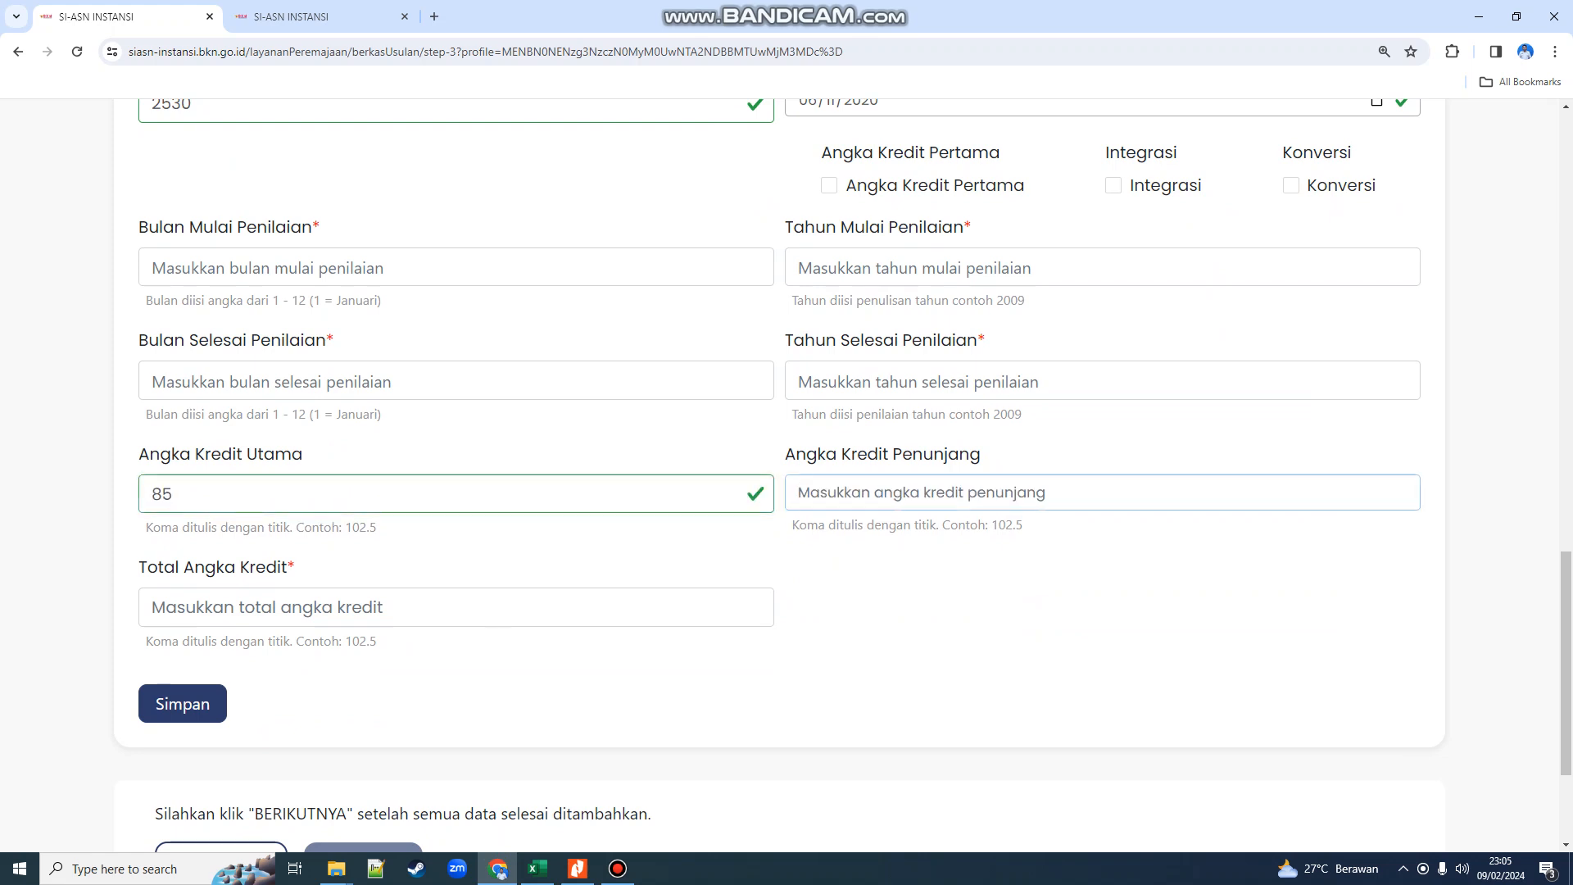
{"action": "type", "text": "0"}
{"action": "key", "text": "Tab"}
{"action": "type", "text": "85"}
{"action": "key", "text": "alt+Tab"}
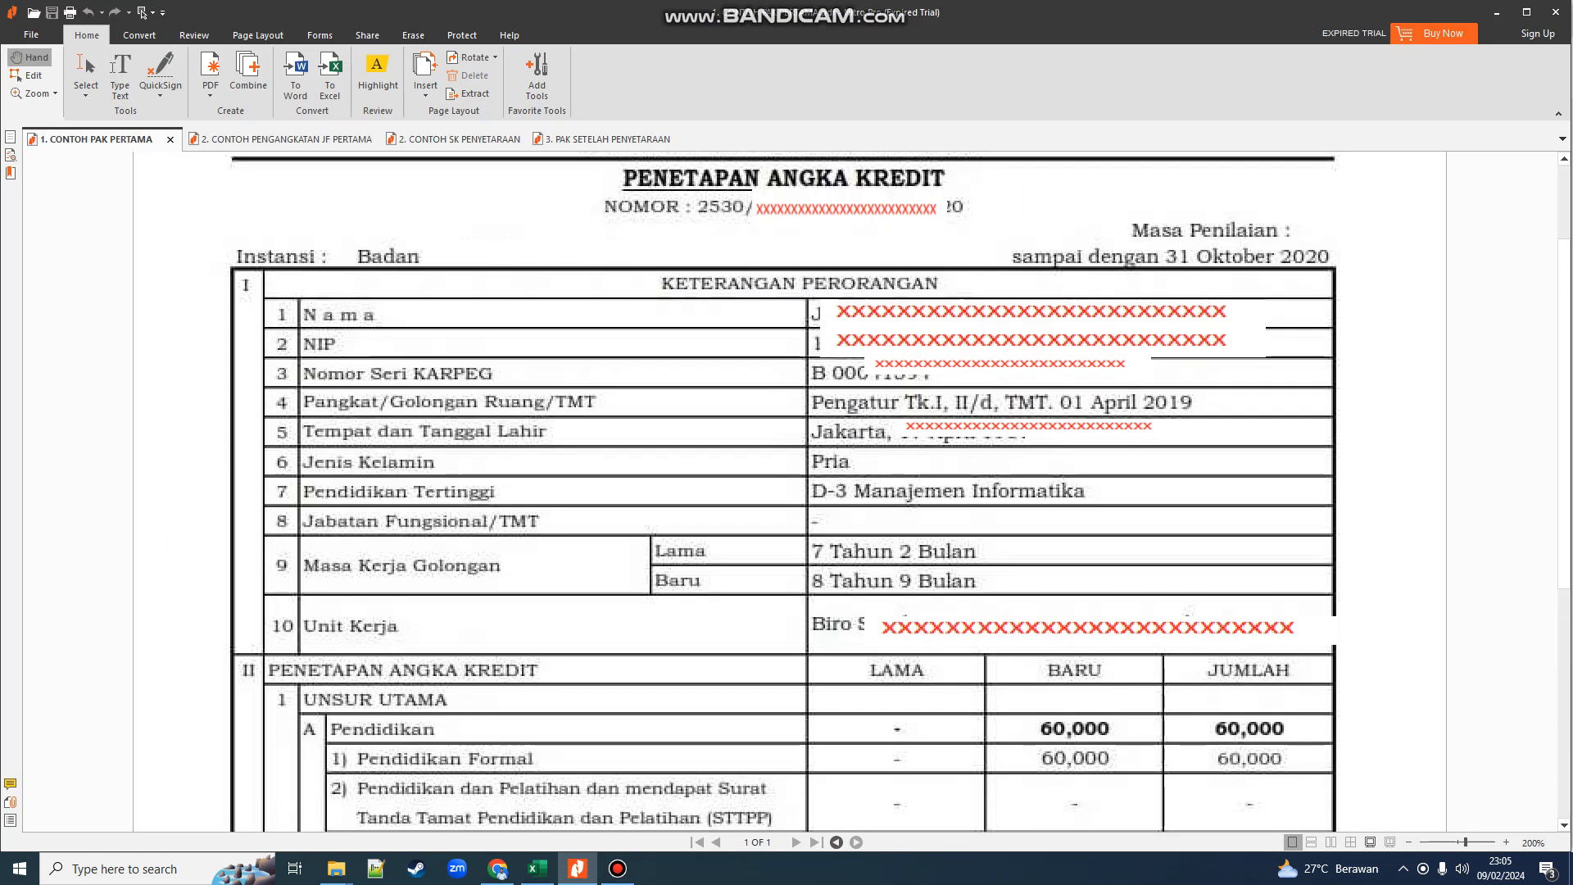
{"action": "key", "text": "alt+Tab"}
- Set the assessment period to 10/2020–10/2020 and tick Angka Kredit Pertama
{"action": "left_click", "coordinate": [455, 268]}
{"action": "type", "text": "10"}
{"action": "key", "text": "Tab"}
{"action": "type", "text": "2020"}
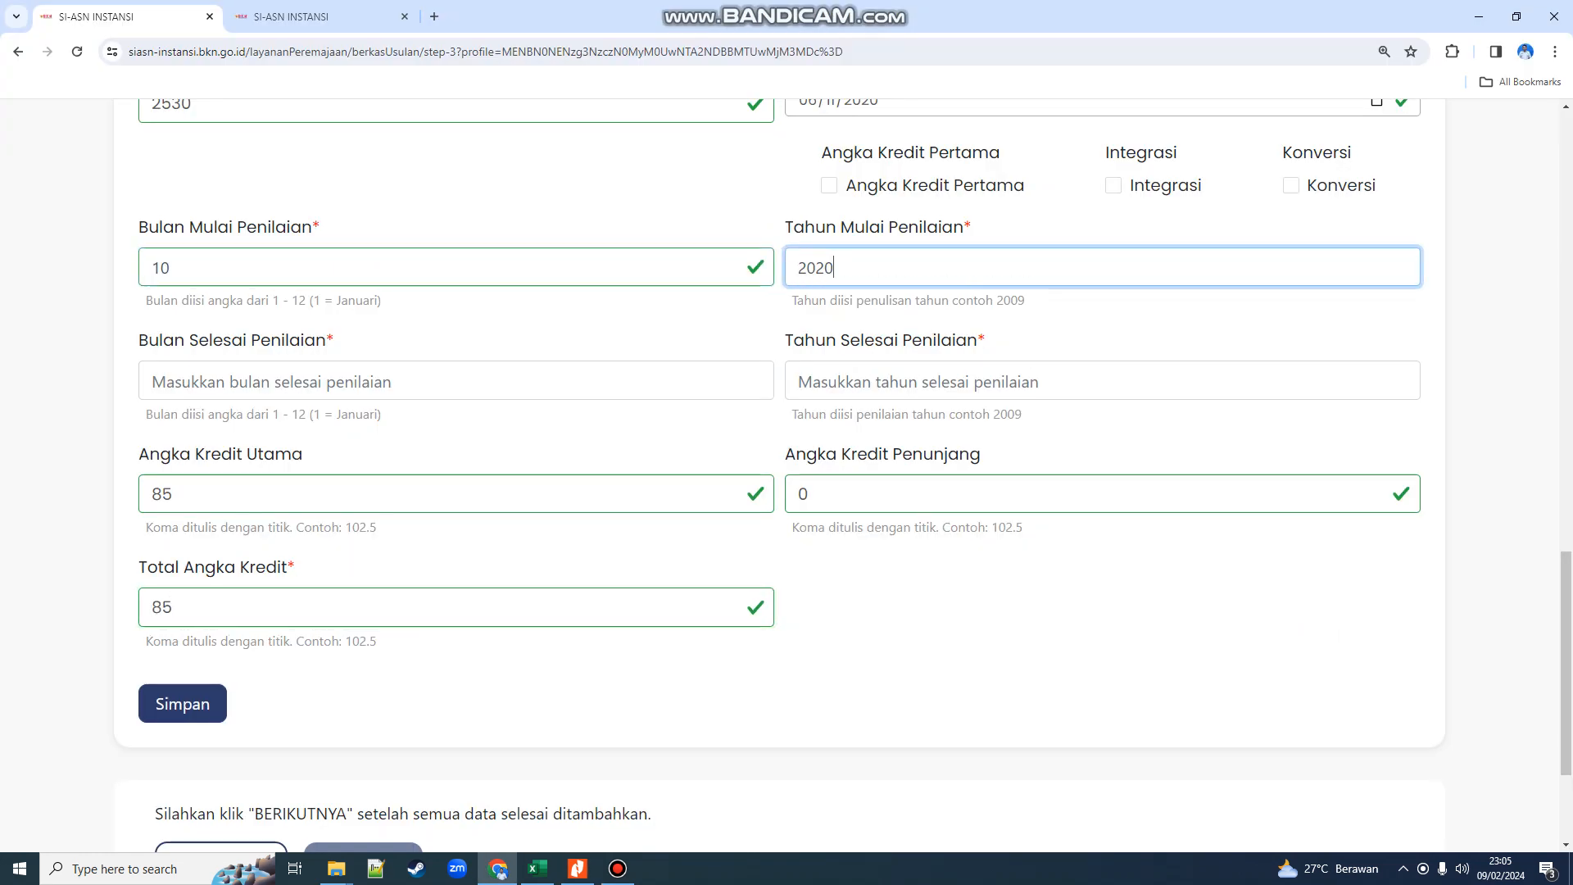
{"action": "key", "text": "Tab"}
{"action": "type", "text": "10"}
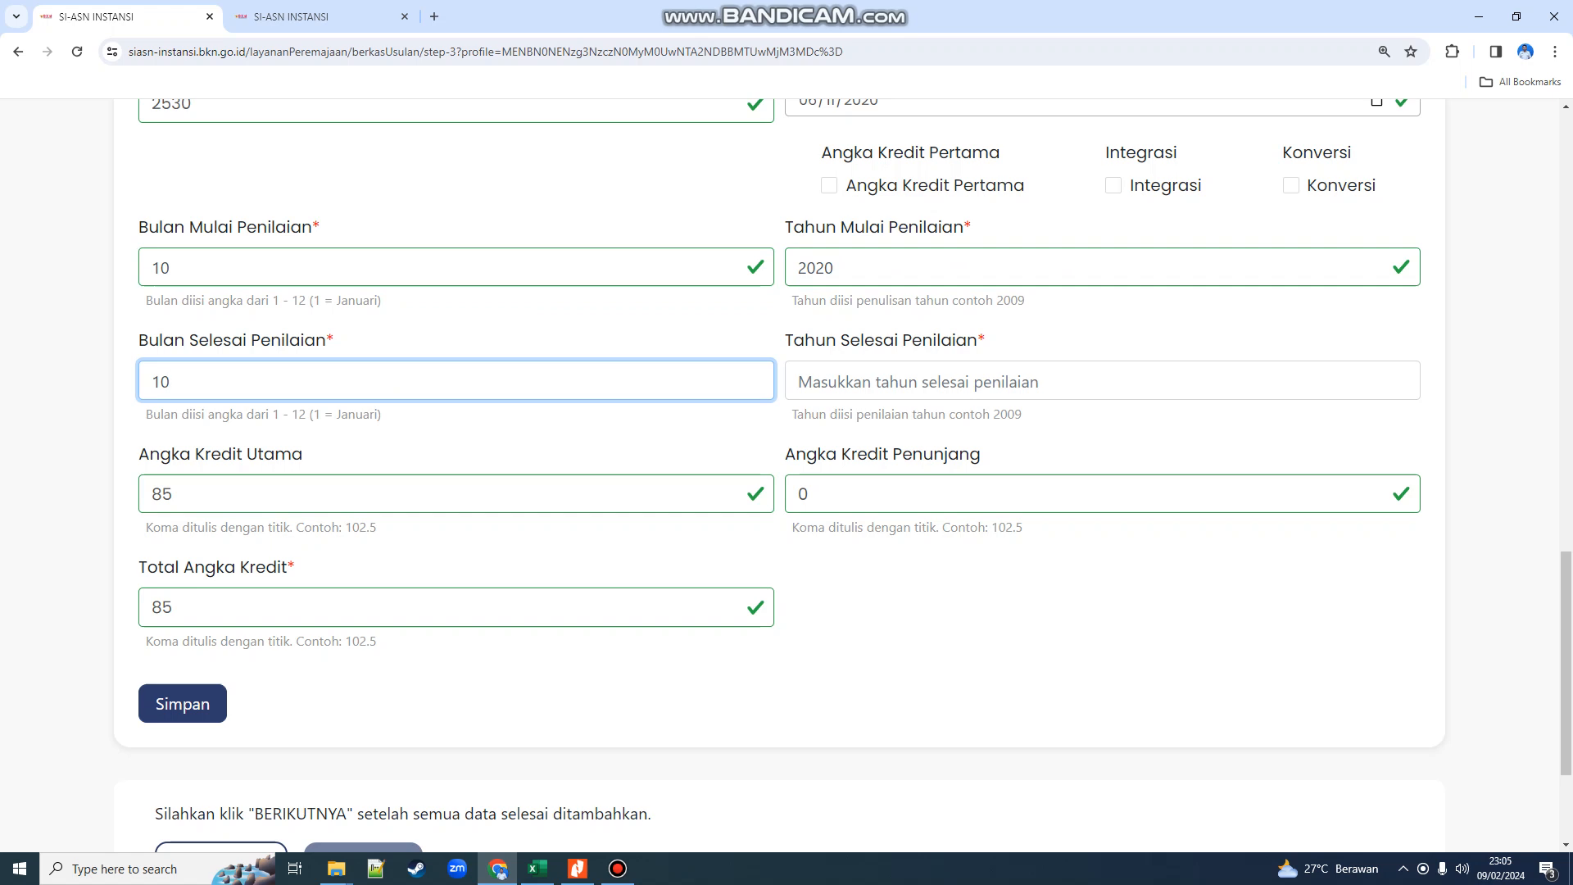
{"action": "key", "text": "Tab"}
{"action": "type", "text": "2020"}
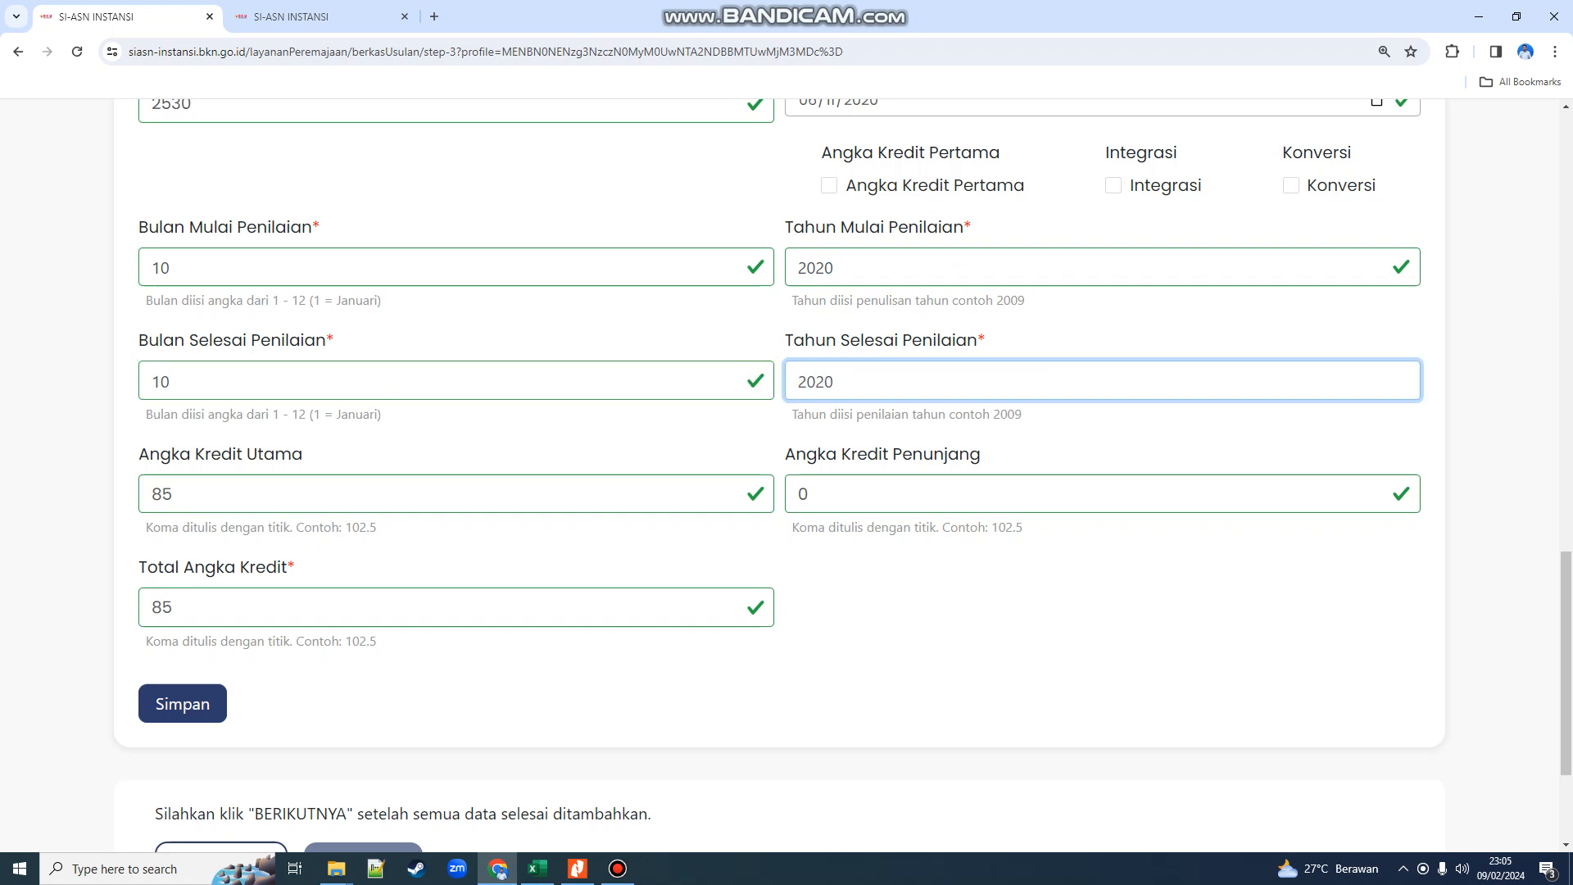
{"action": "scroll", "coordinate": [778, 475], "scroll_direction": "up", "scroll_amount": 2}
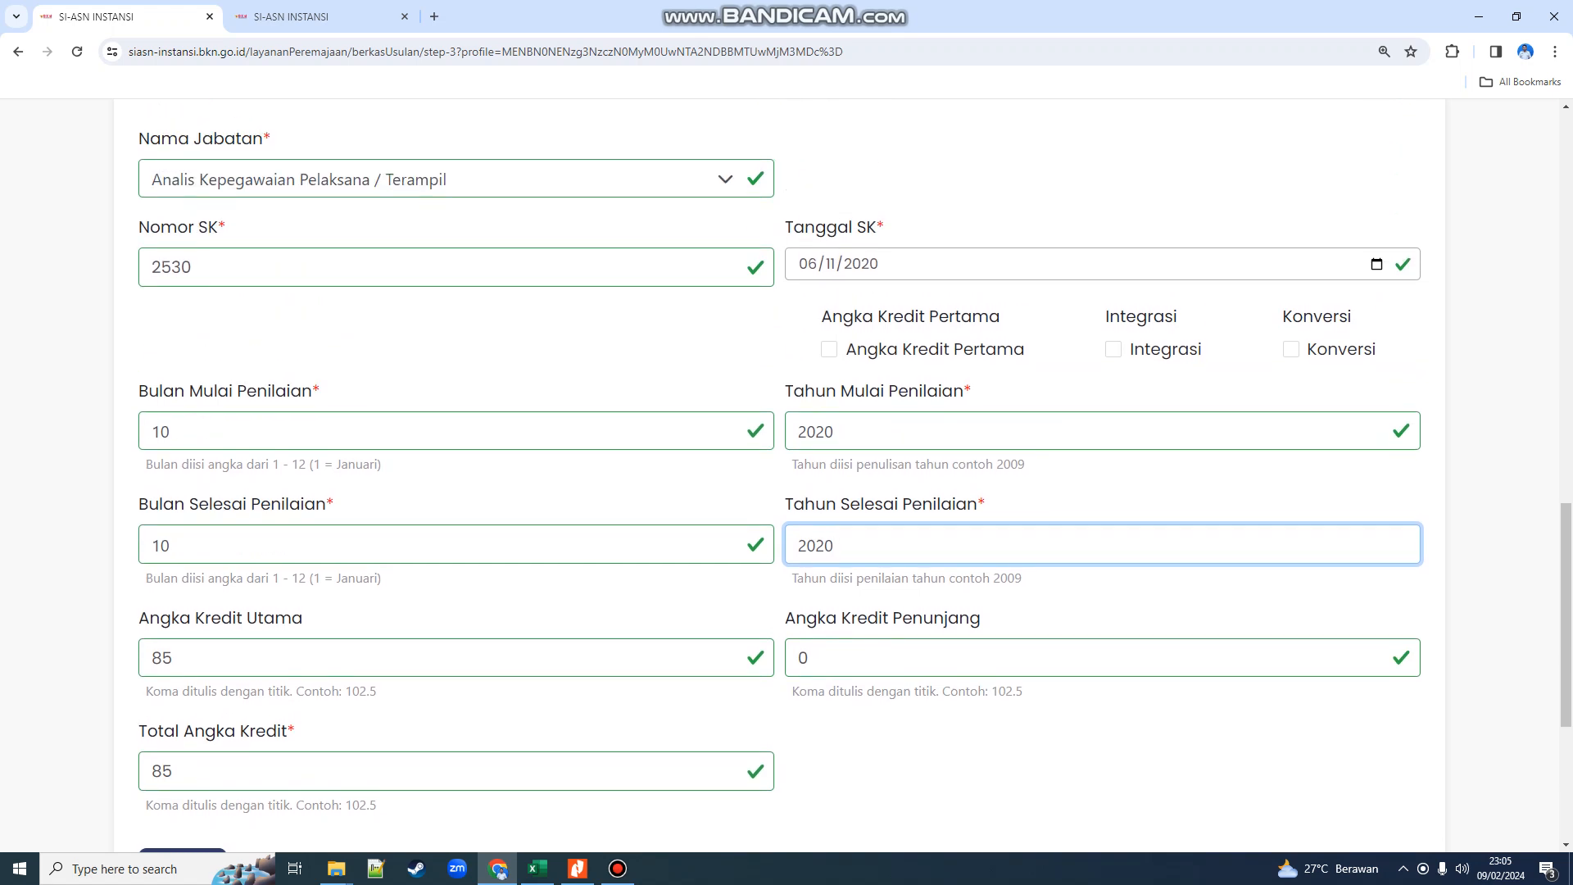
{"action": "left_click", "coordinate": [829, 349]}
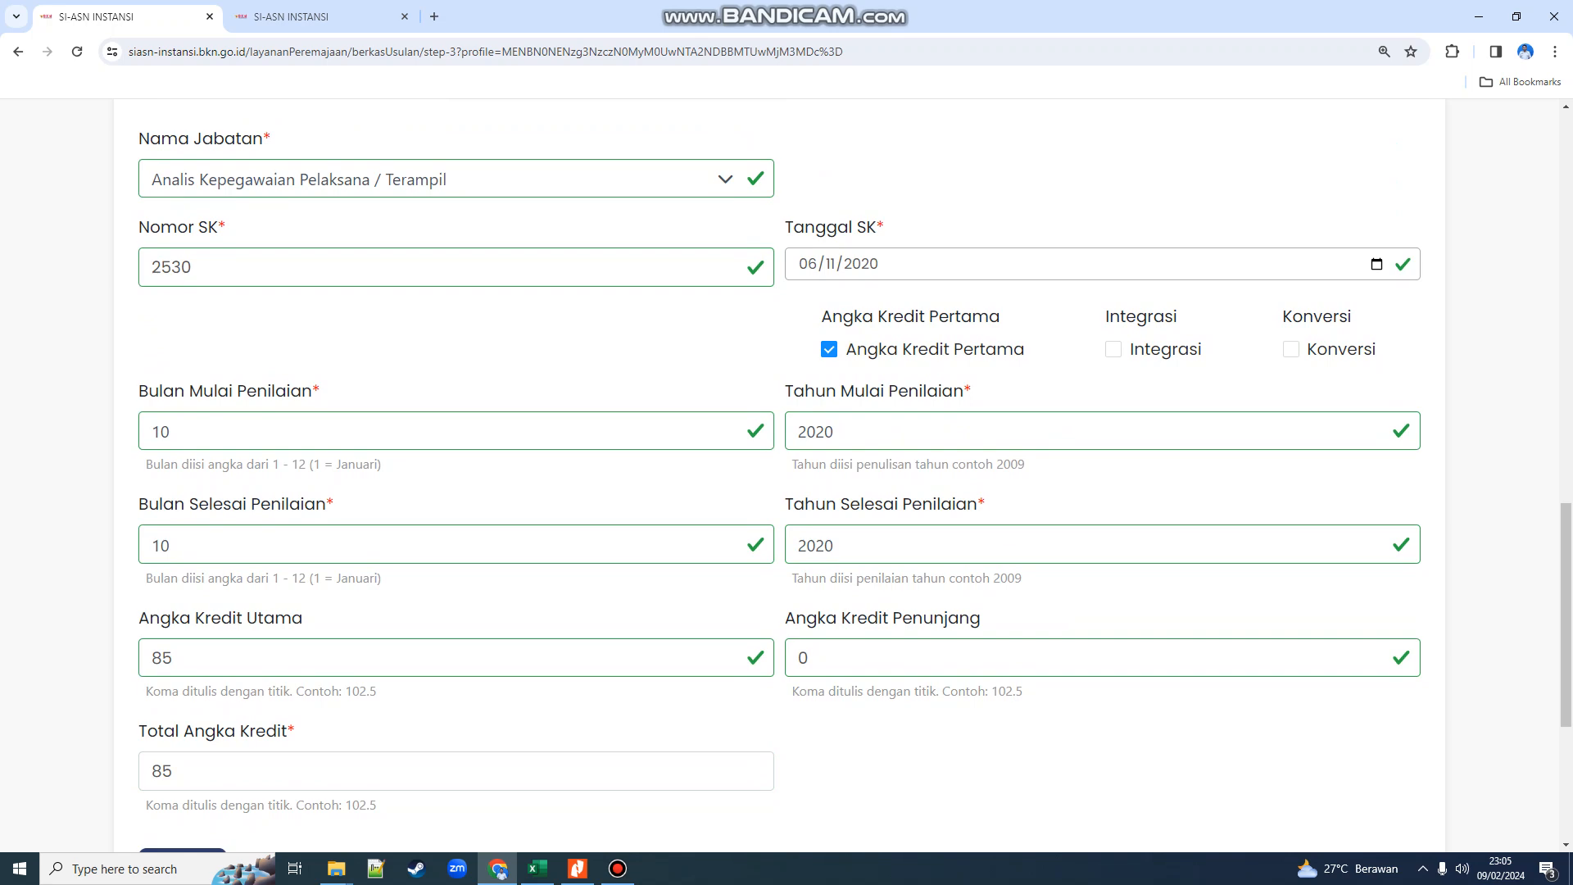
{"action": "scroll", "coordinate": [366, 393], "scroll_direction": "up", "scroll_amount": 5}
- Attach 1. CONTOH PAK PERTAMA.pdf as the Dok PAK and attempt to save
{"action": "left_click", "coordinate": [366, 393]}
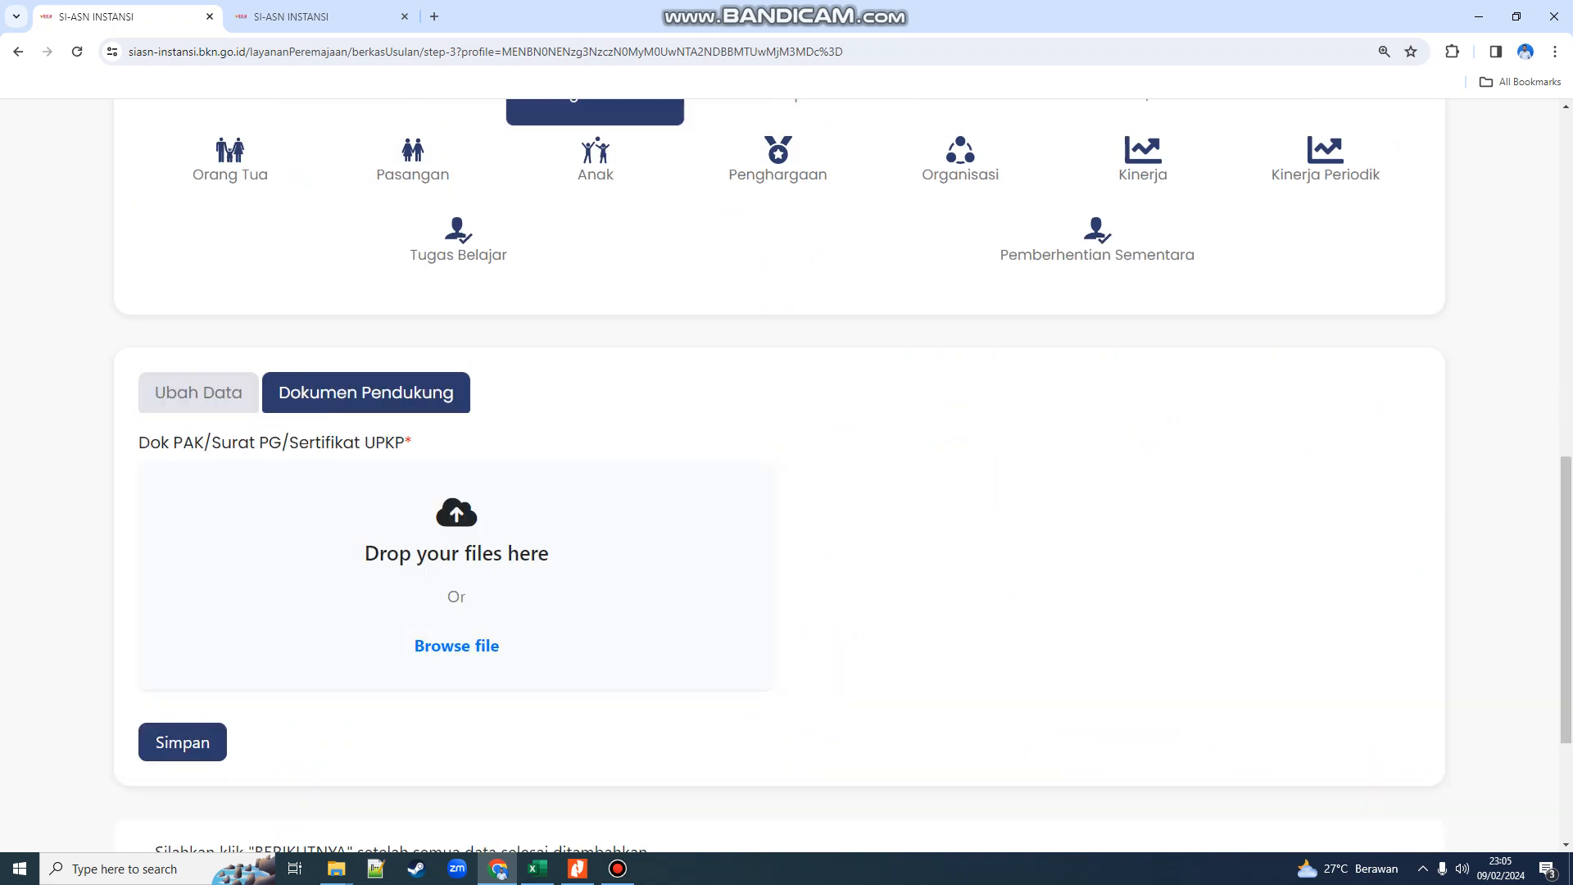
{"action": "left_click", "coordinate": [456, 646]}
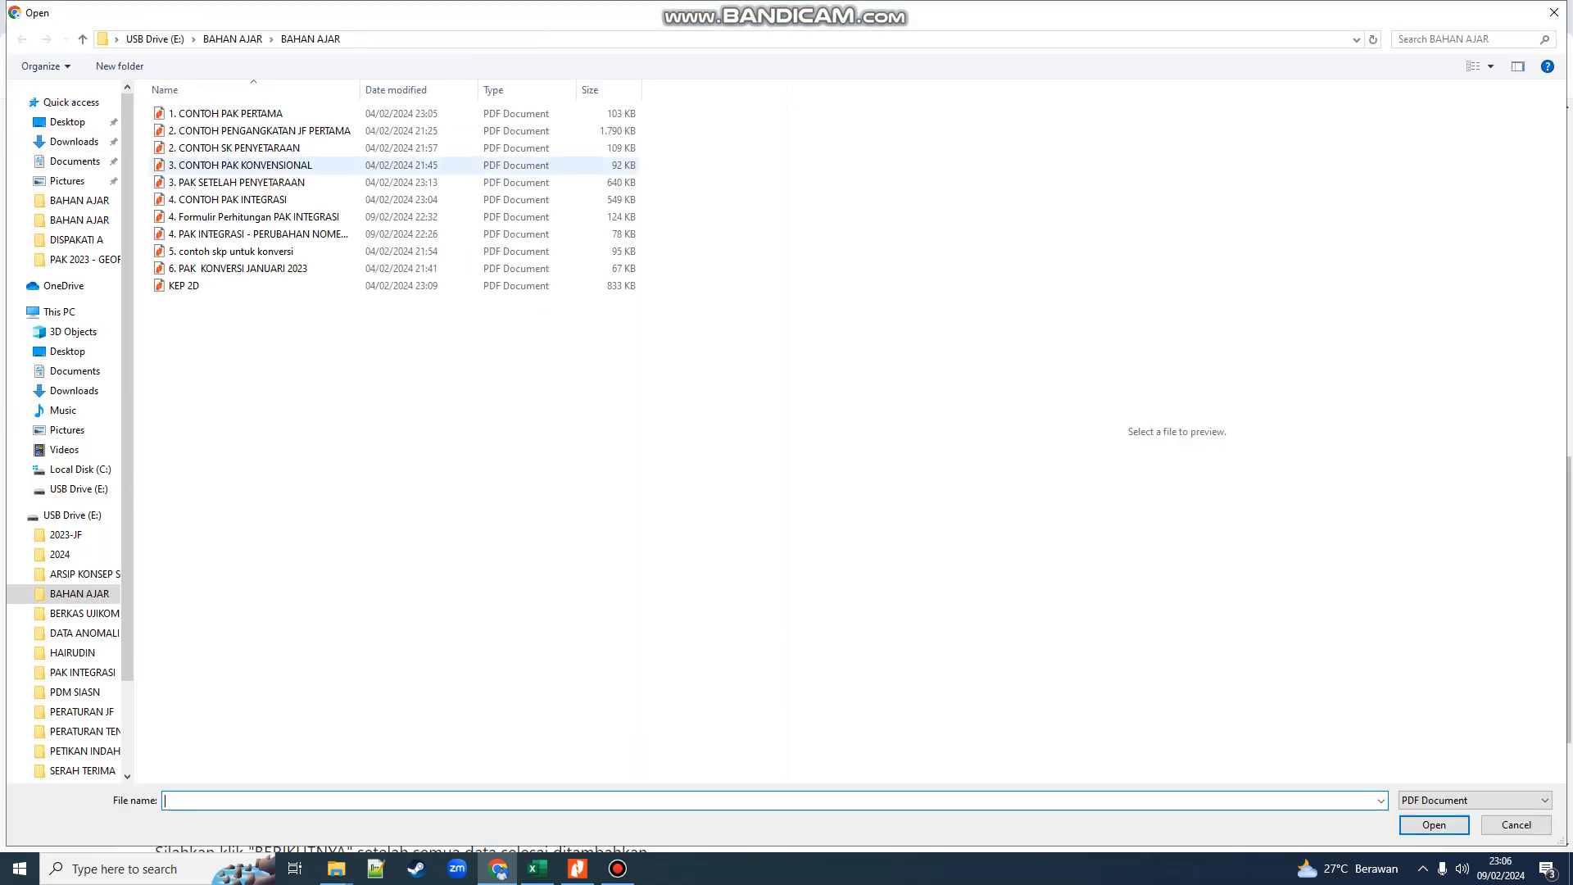
{"action": "left_click", "coordinate": [230, 113]}
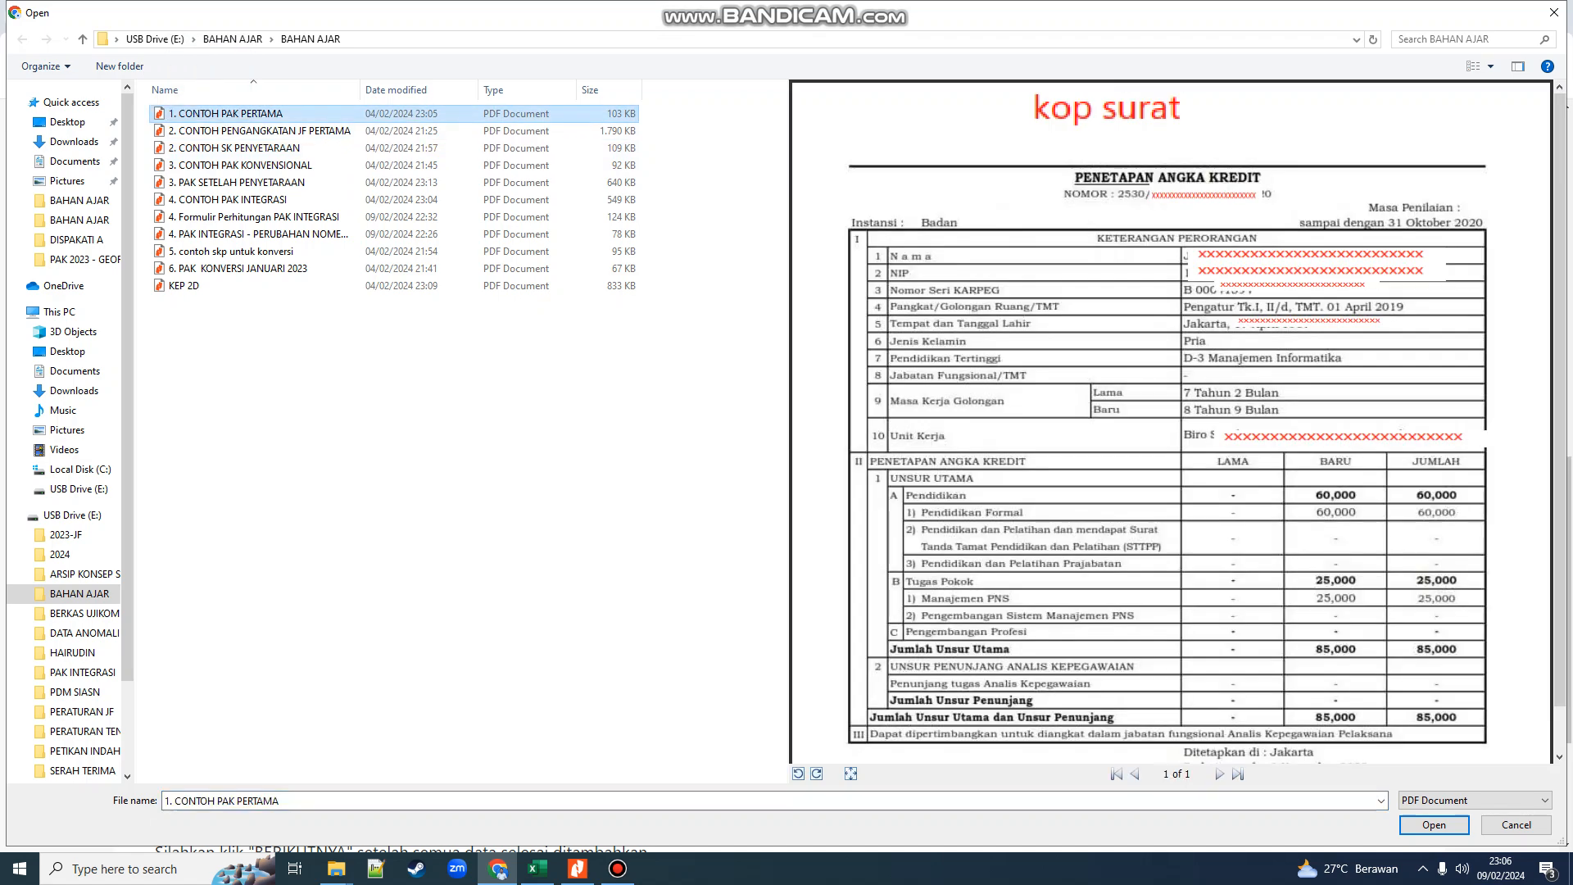
{"action": "left_click", "coordinate": [1434, 825]}
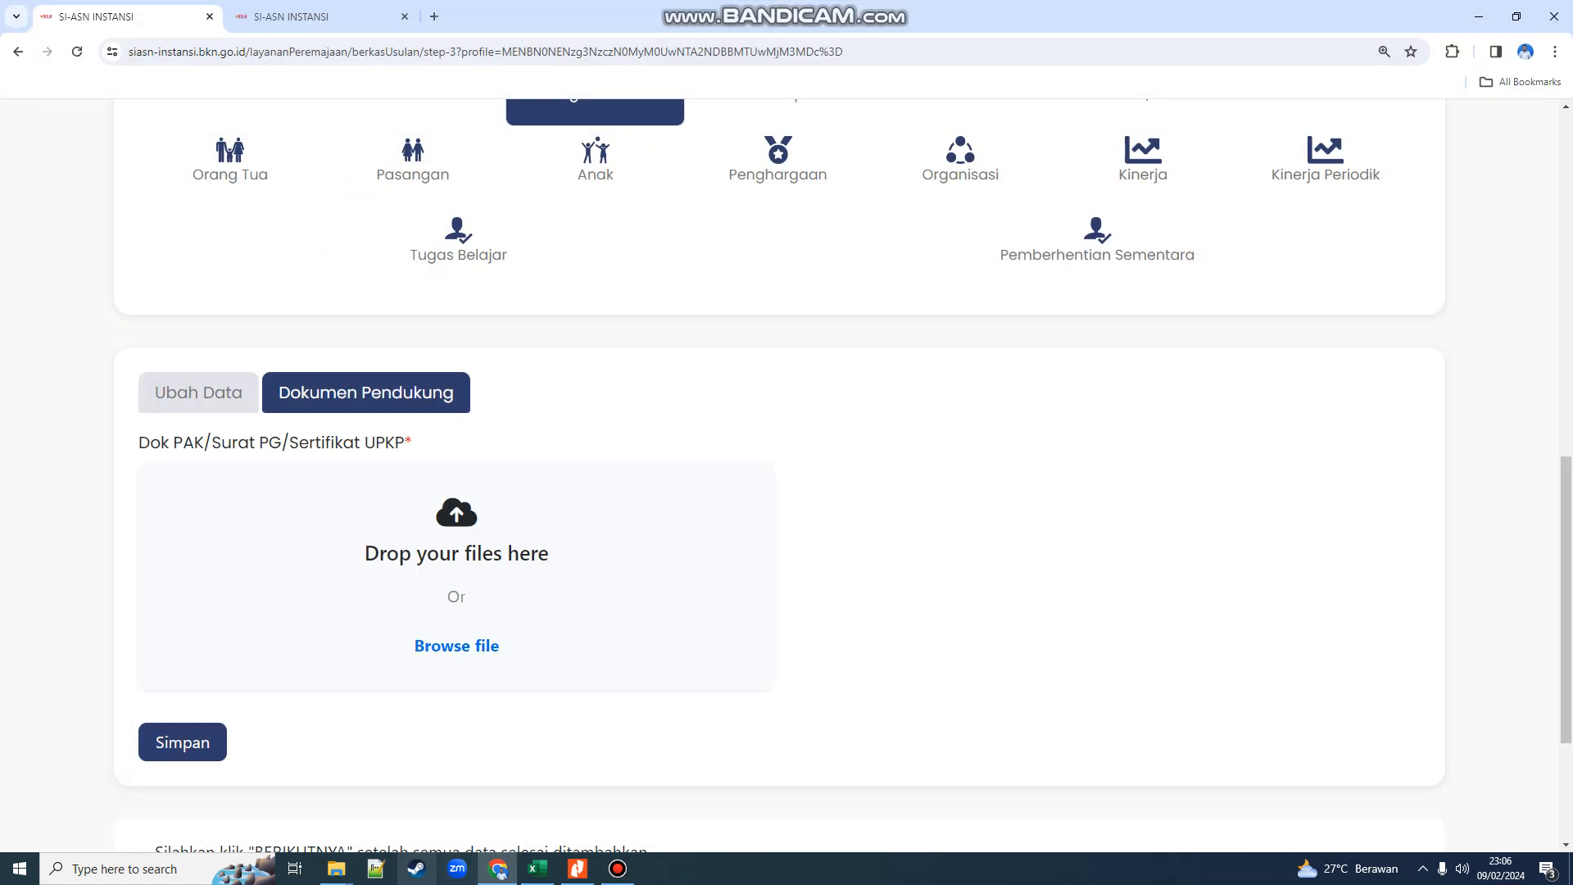
{"action": "left_click", "coordinate": [183, 742]}
- Re-upload 1. CONTOH PAK PERTAMA.pdf and save the entry, bringing up the confirmation
{"action": "scroll", "coordinate": [183, 743], "scroll_direction": "down", "scroll_amount": 4}
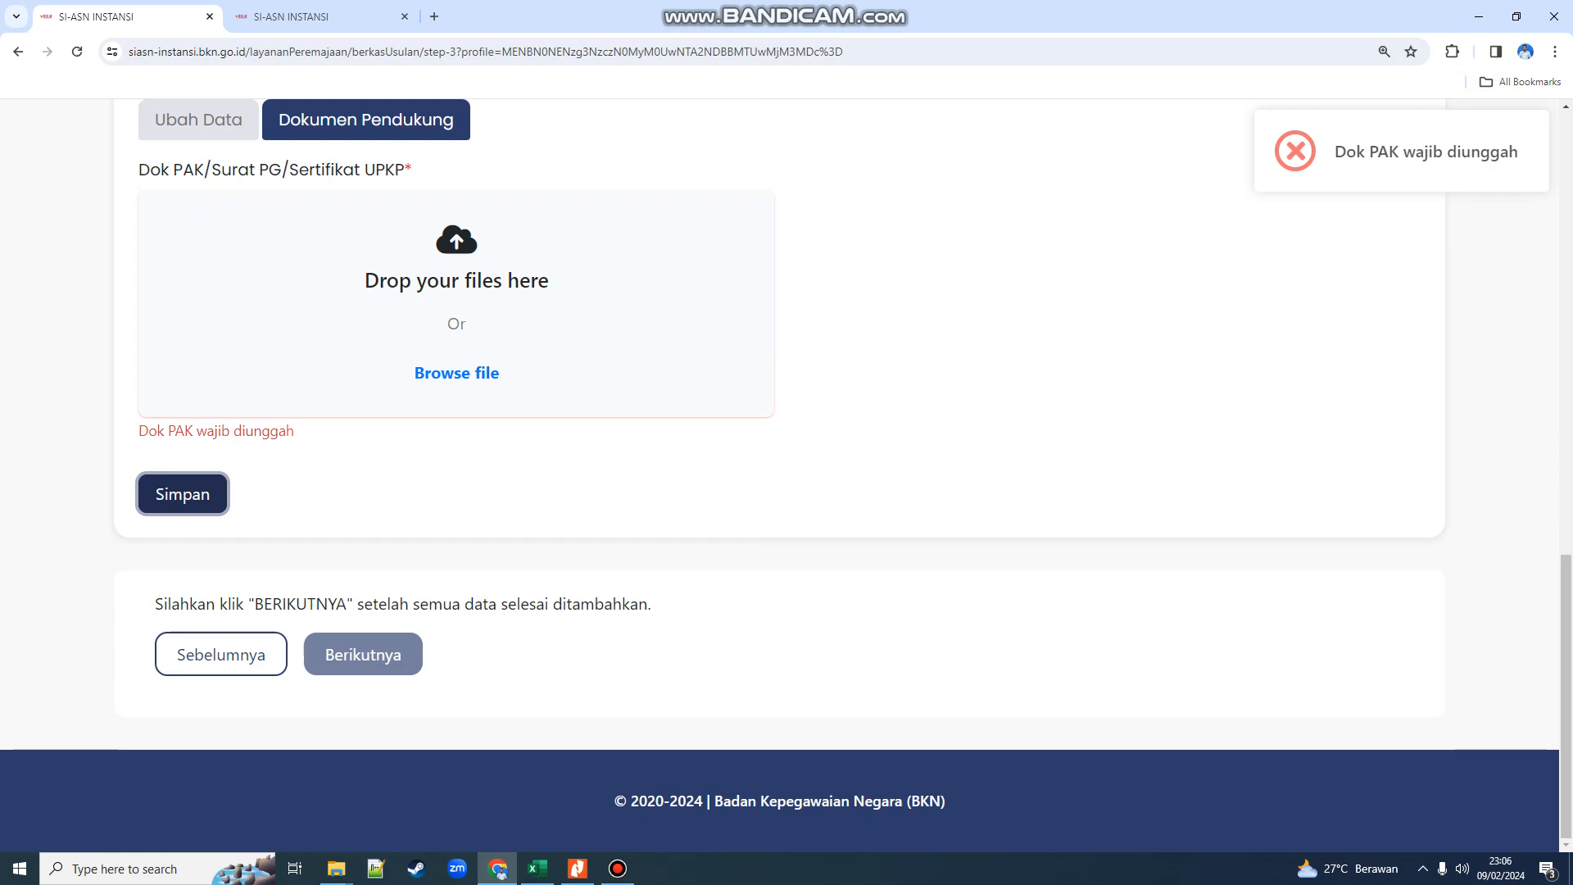
{"action": "left_click", "coordinate": [456, 373]}
{"action": "left_click", "coordinate": [246, 112]}
{"action": "left_click", "coordinate": [1433, 825]}
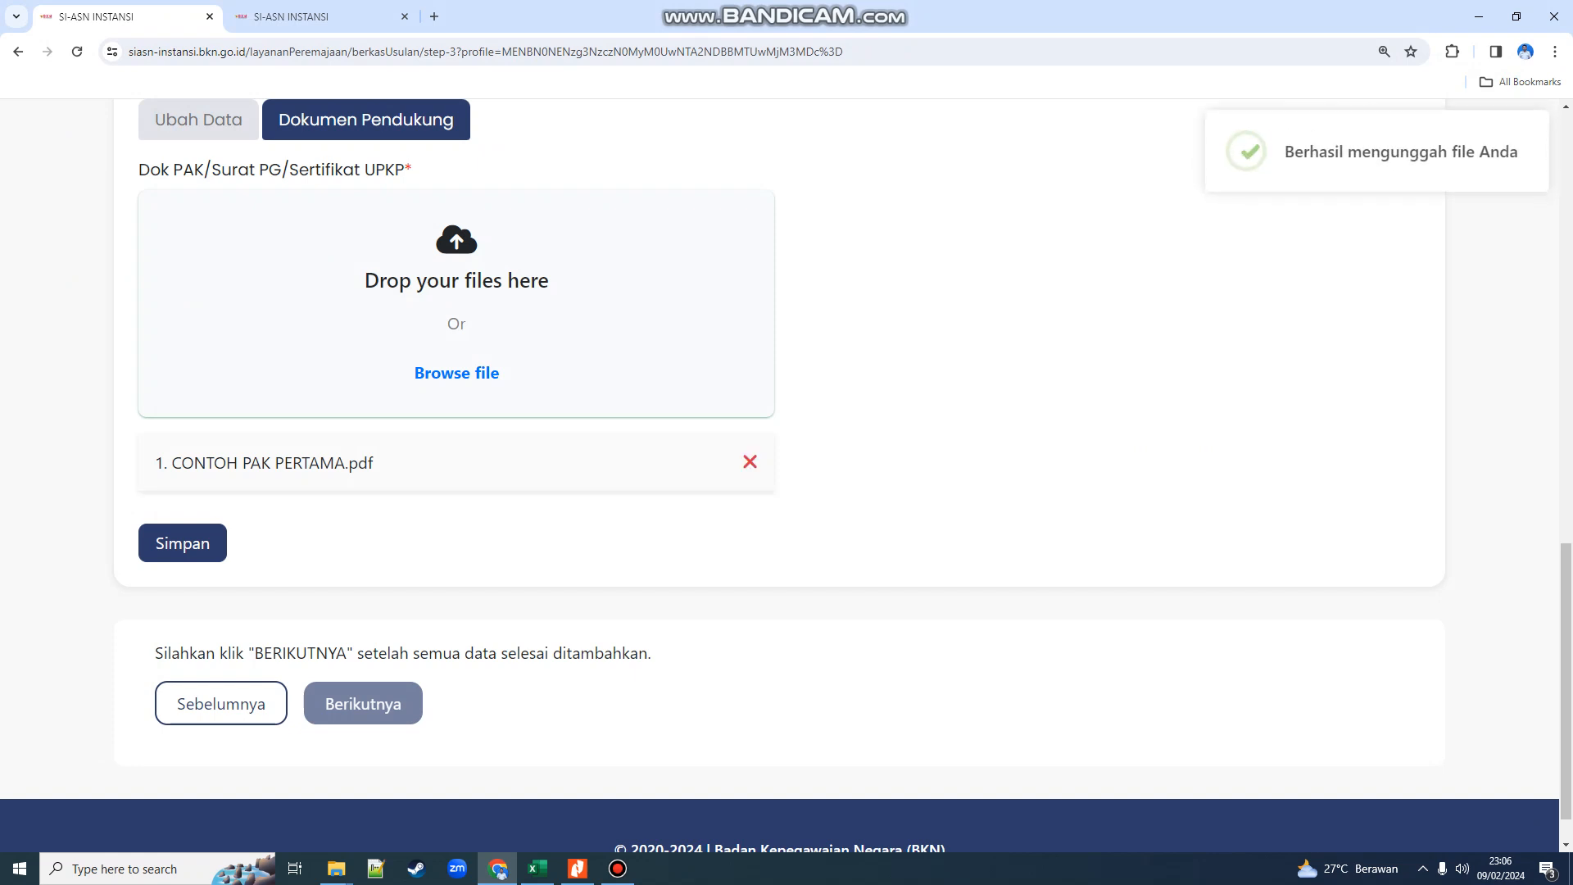
{"action": "left_click", "coordinate": [182, 543]}
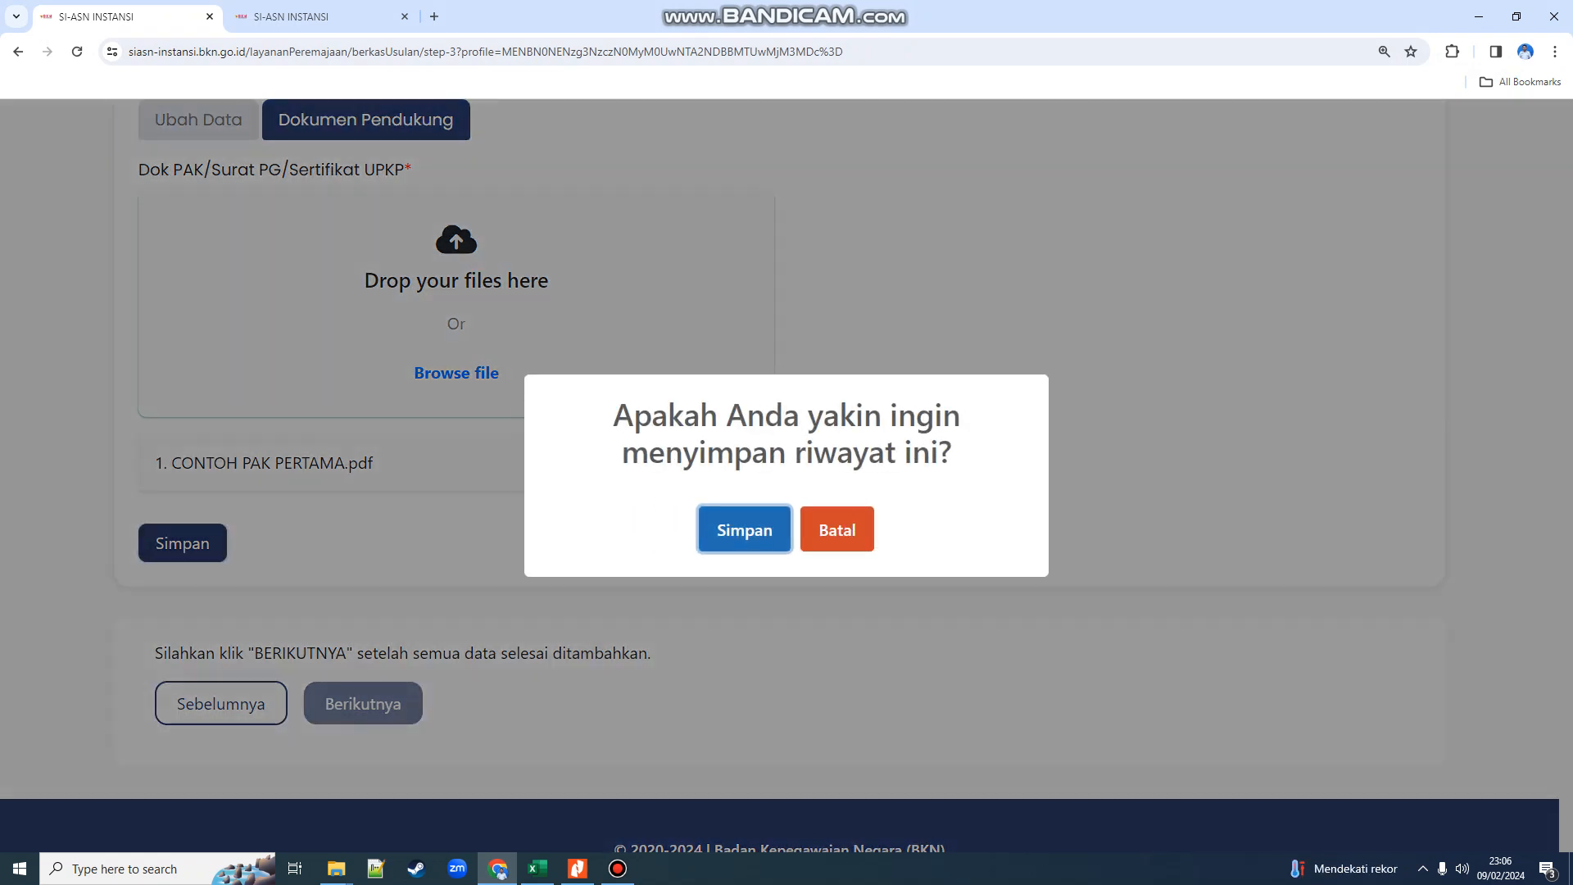
- Confirm saving the entry, pass Verifikasi Data, and submit with SIMPAN BERKAS, confirming Simpan
{"action": "key", "text": "Return"}
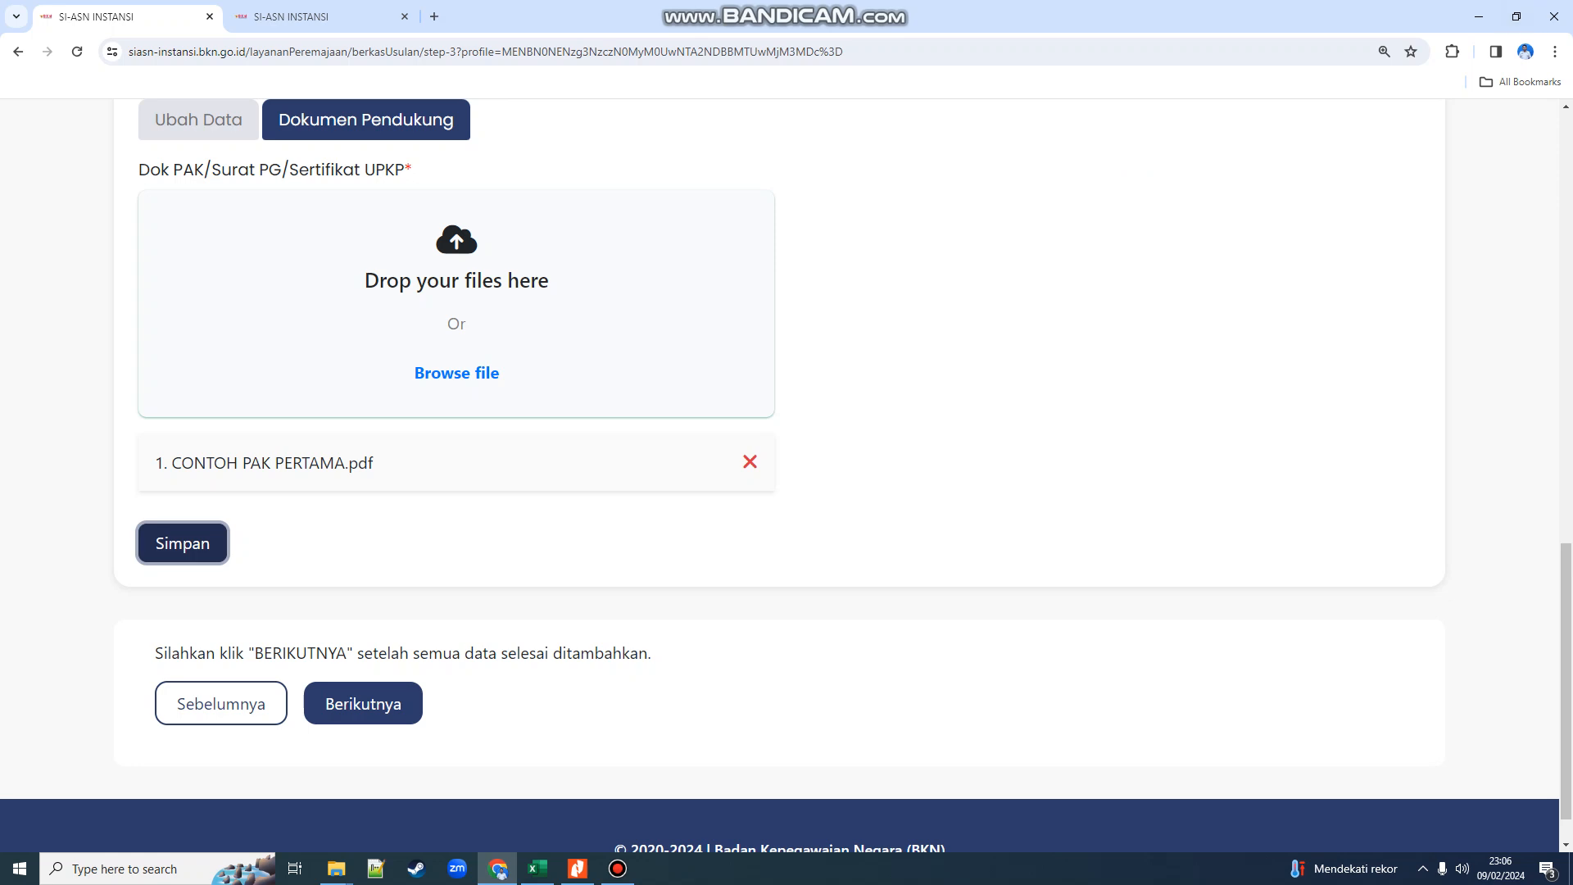
{"action": "left_click", "coordinate": [363, 703]}
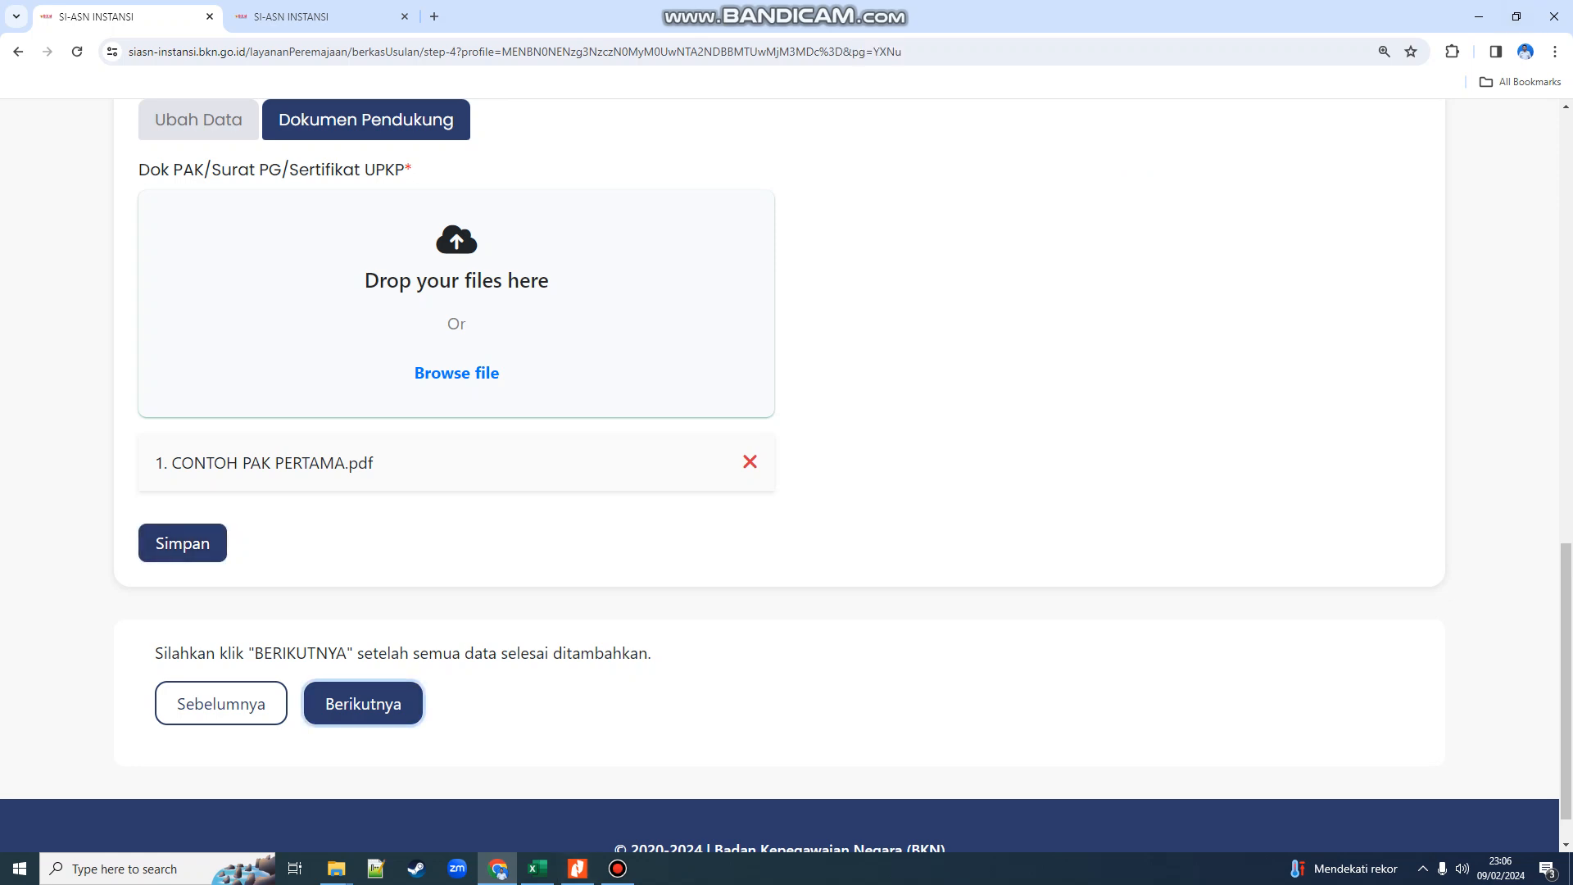
{"action": "scroll", "coordinate": [779, 475], "scroll_direction": "down", "scroll_amount": 7}
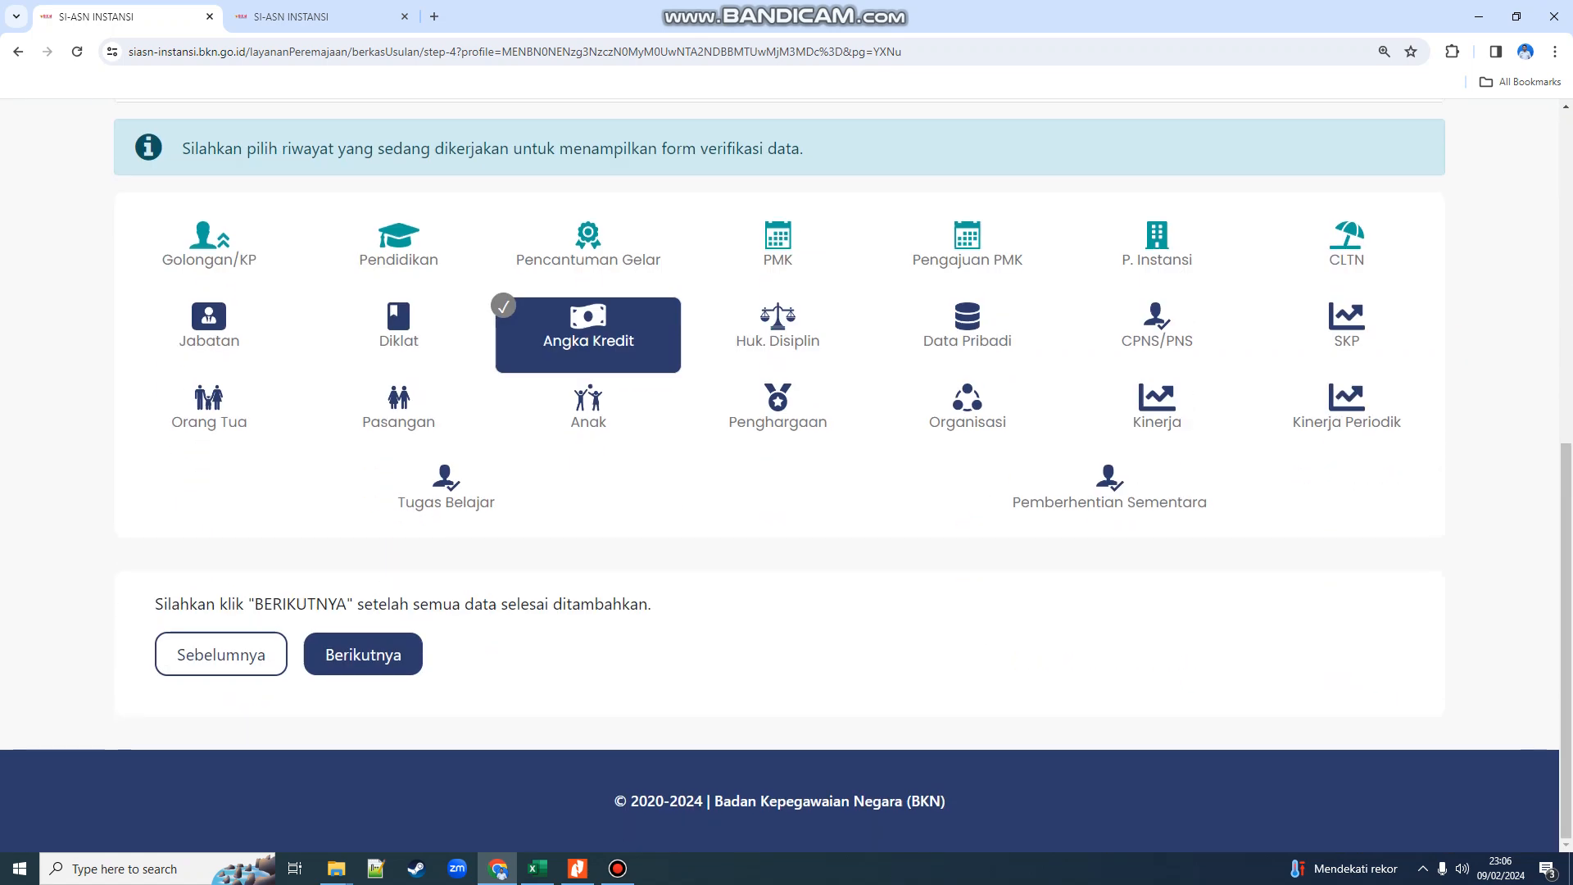
{"action": "scroll", "coordinate": [780, 476], "scroll_direction": "down", "scroll_amount": 9}
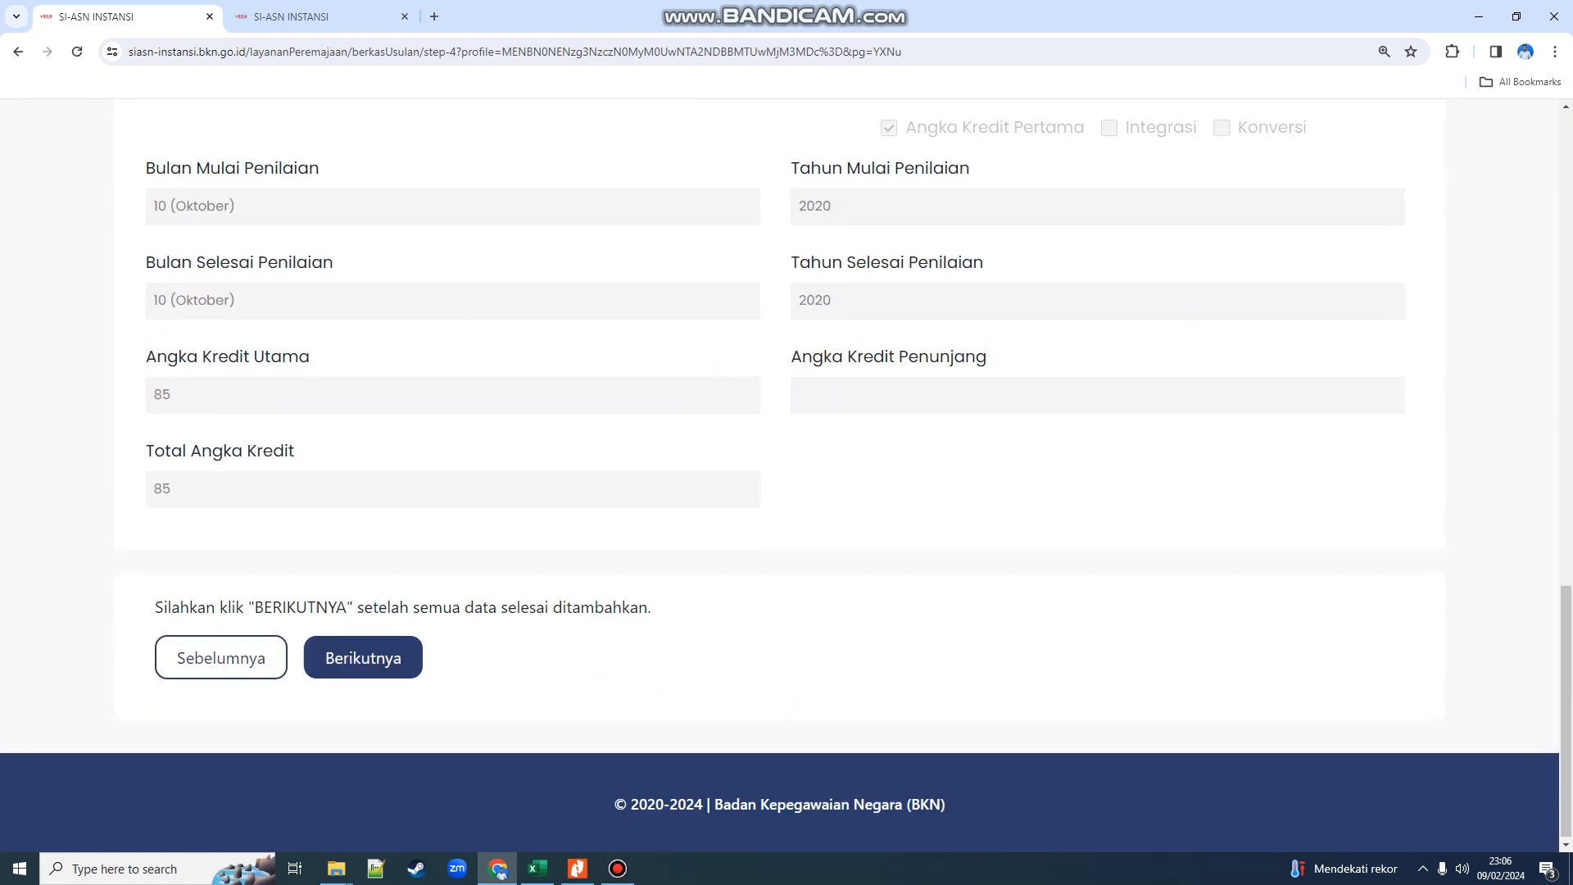
{"action": "left_click", "coordinate": [363, 654]}
{"action": "scroll", "coordinate": [363, 655], "scroll_direction": "down", "scroll_amount": 7}
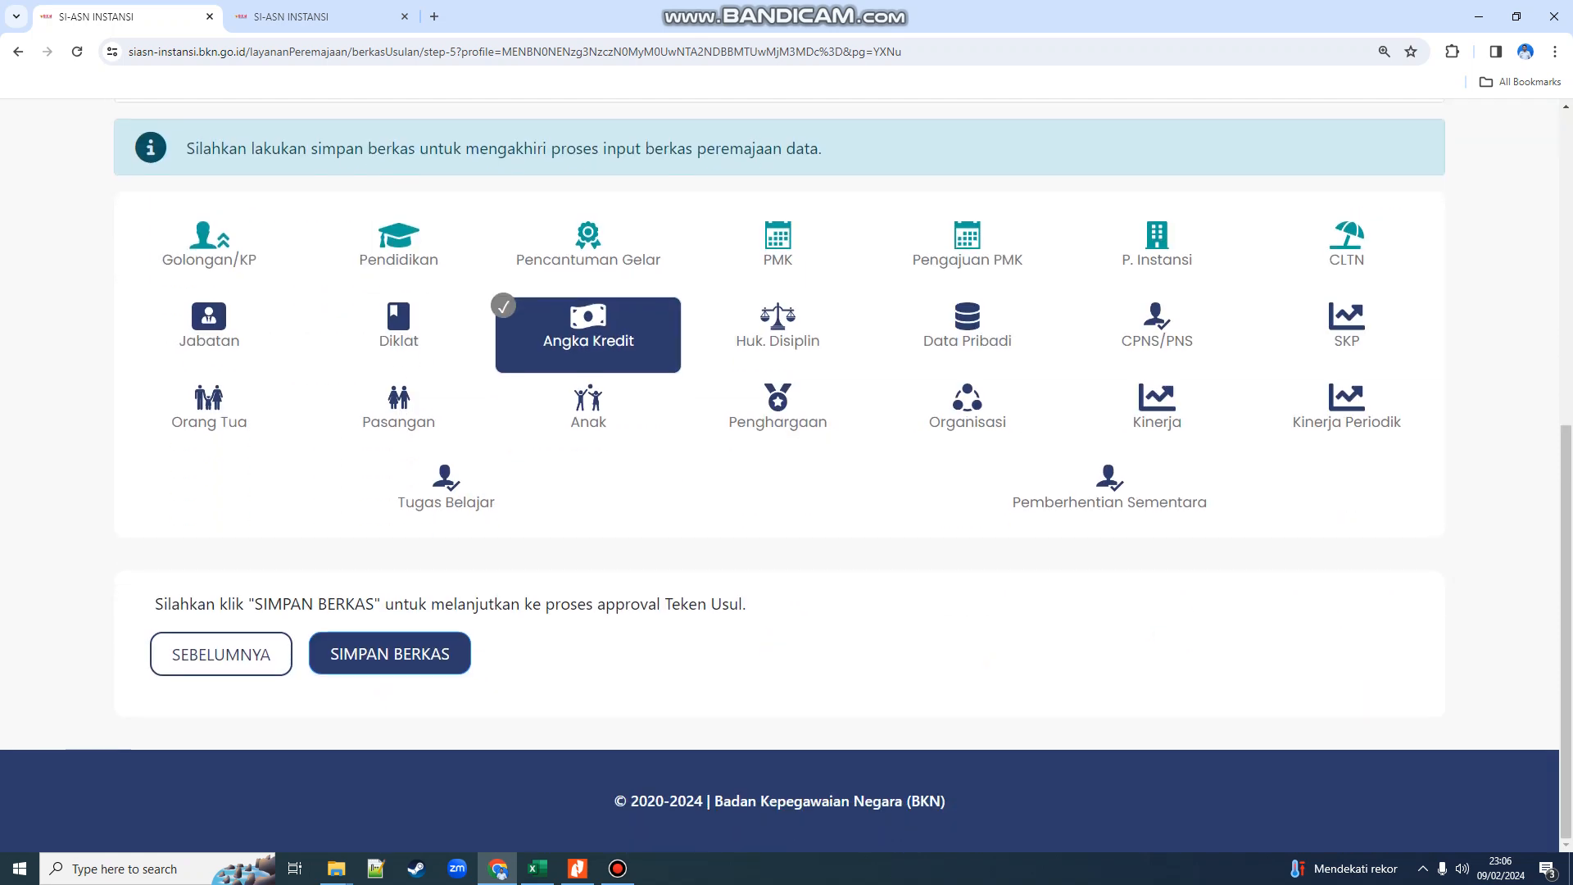
{"action": "left_click", "coordinate": [390, 653]}
{"action": "left_click", "coordinate": [737, 528]}
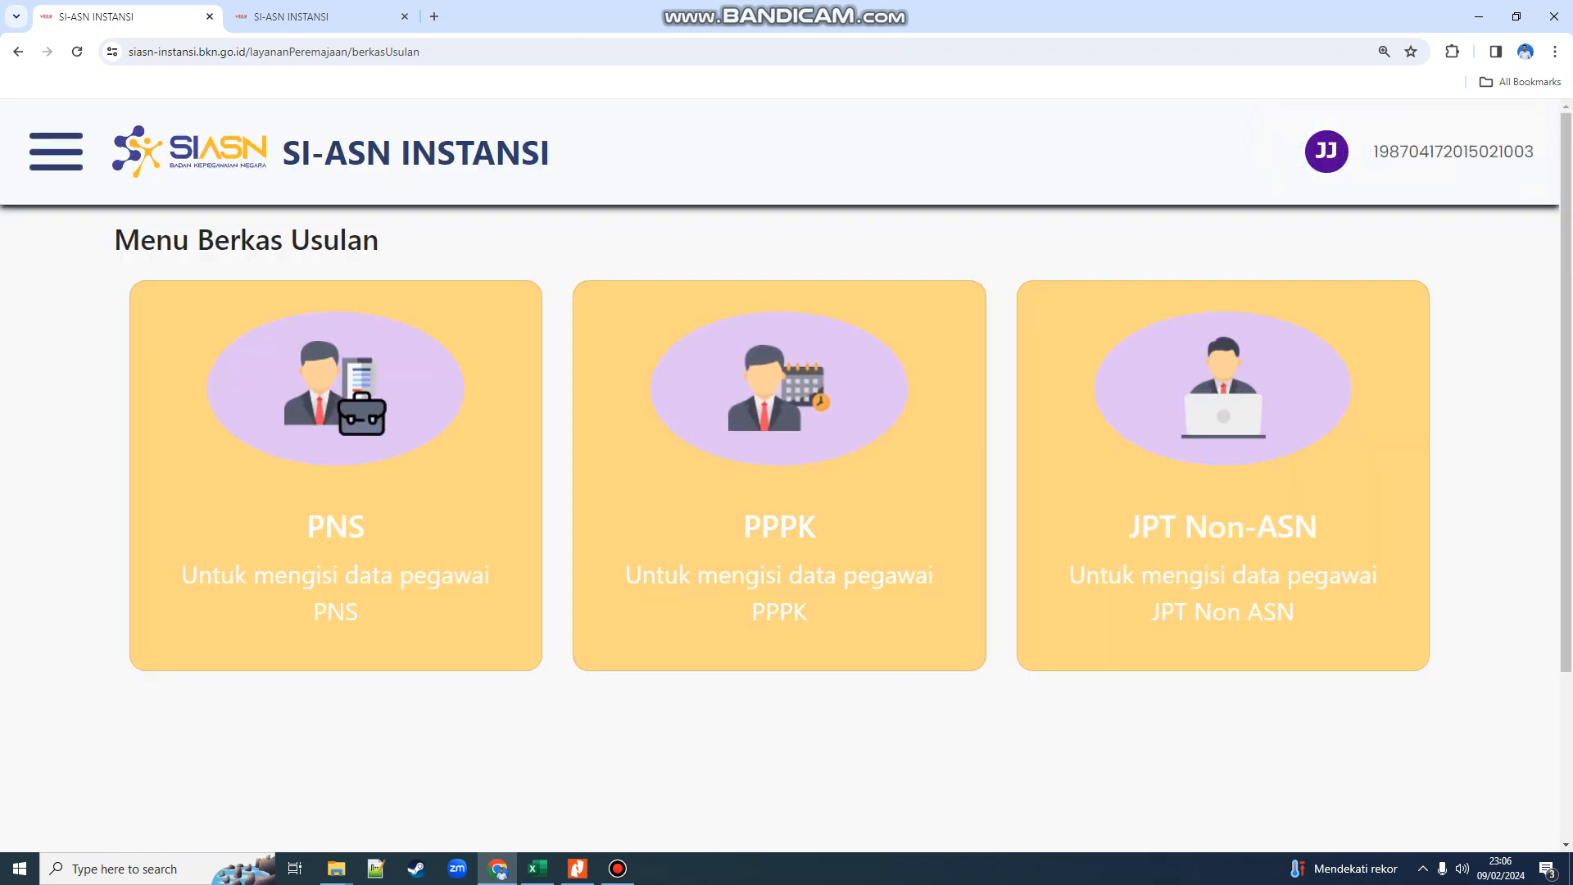
- In Teken Usul, search by the employee's NIP and select the Angka Kredit proposal
{"action": "key", "text": "ctrl+Tab"}
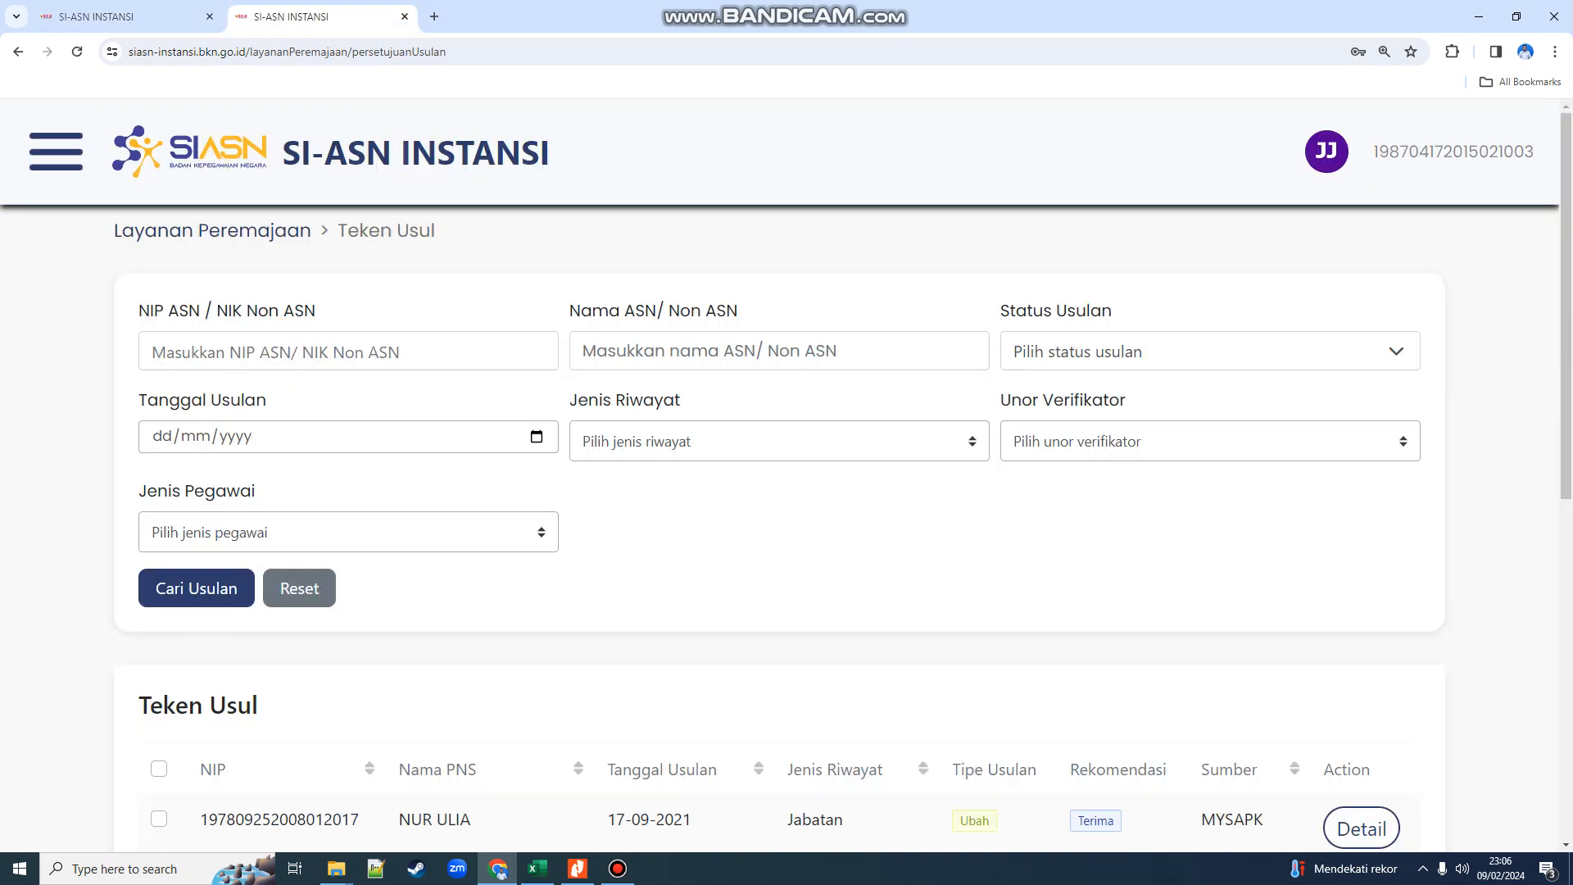
{"action": "left_click", "coordinate": [348, 352]}
{"action": "key", "text": "ctrl+v"}
{"action": "left_click", "coordinate": [197, 588]}
{"action": "scroll", "coordinate": [197, 589], "scroll_direction": "down", "scroll_amount": 5}
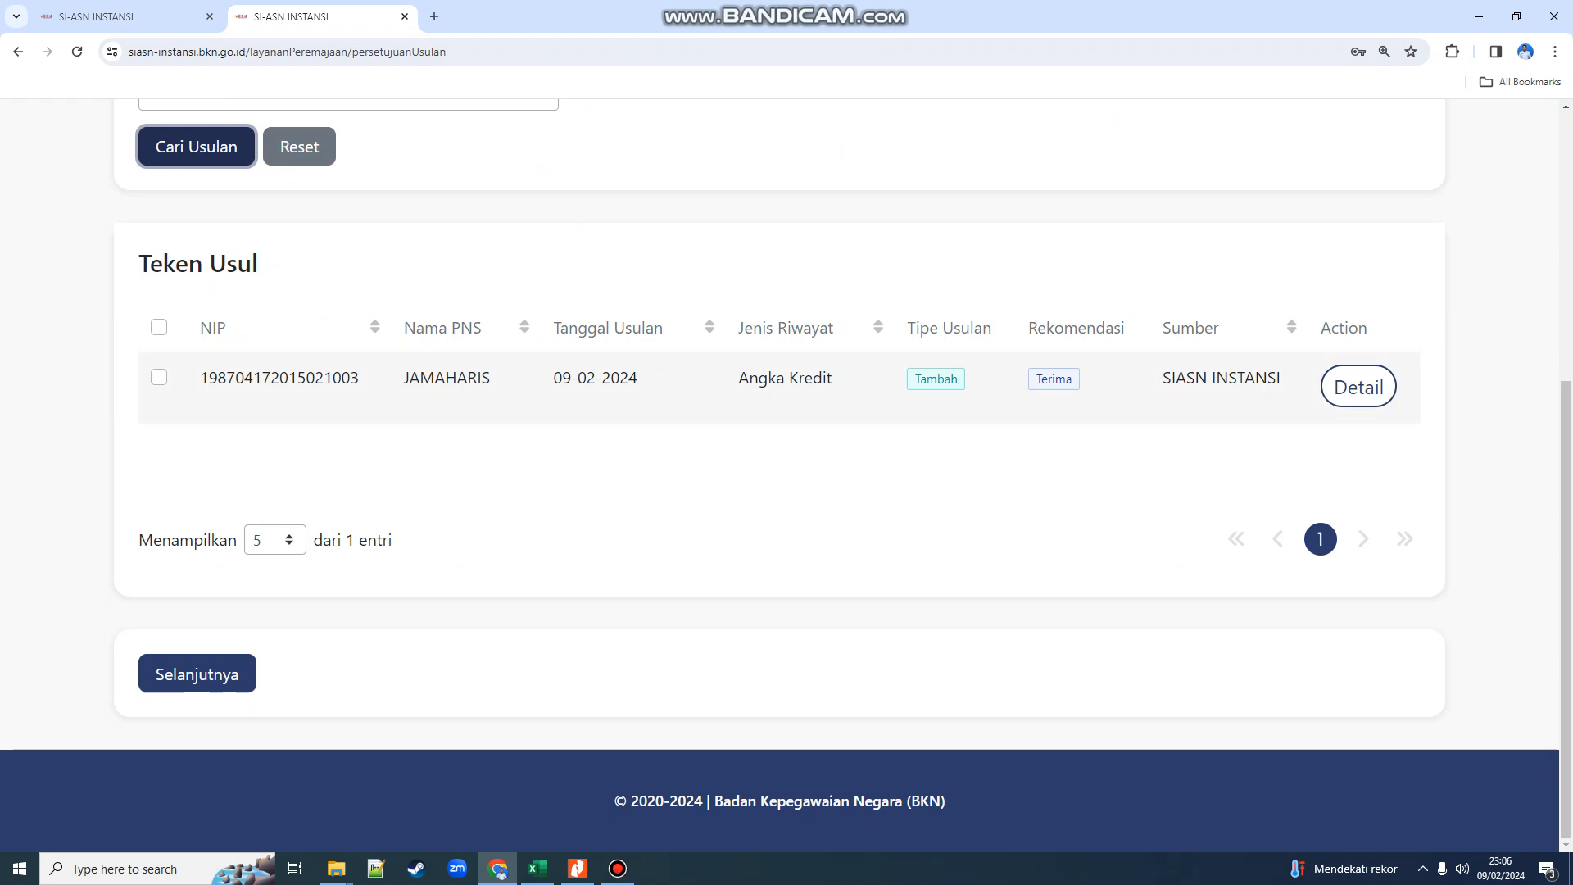
{"action": "left_click", "coordinate": [158, 377]}
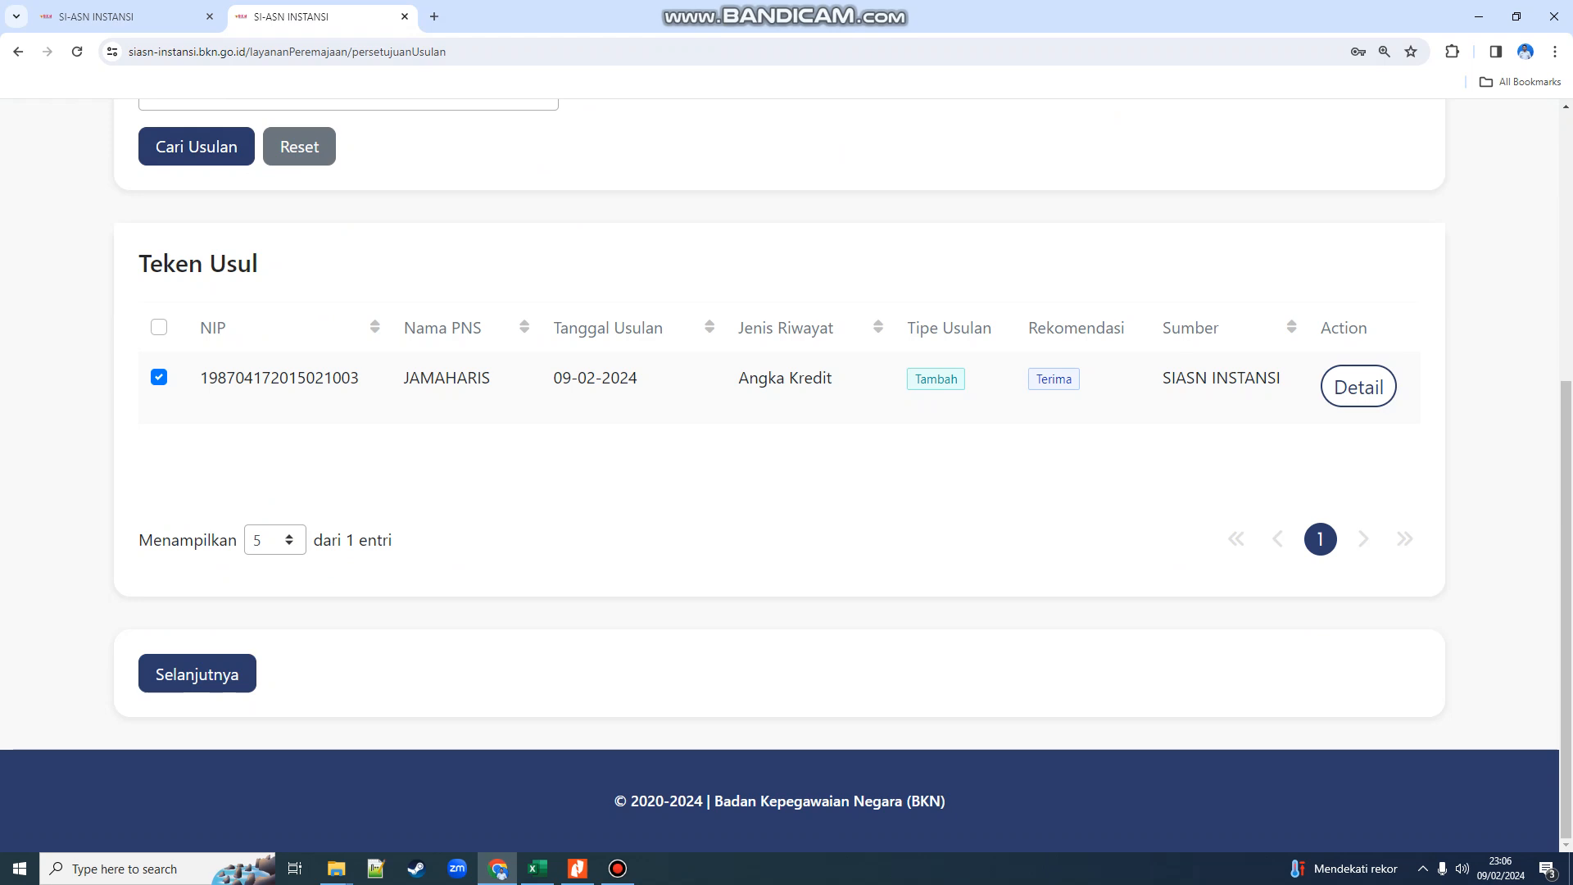
{"action": "left_click", "coordinate": [196, 673]}
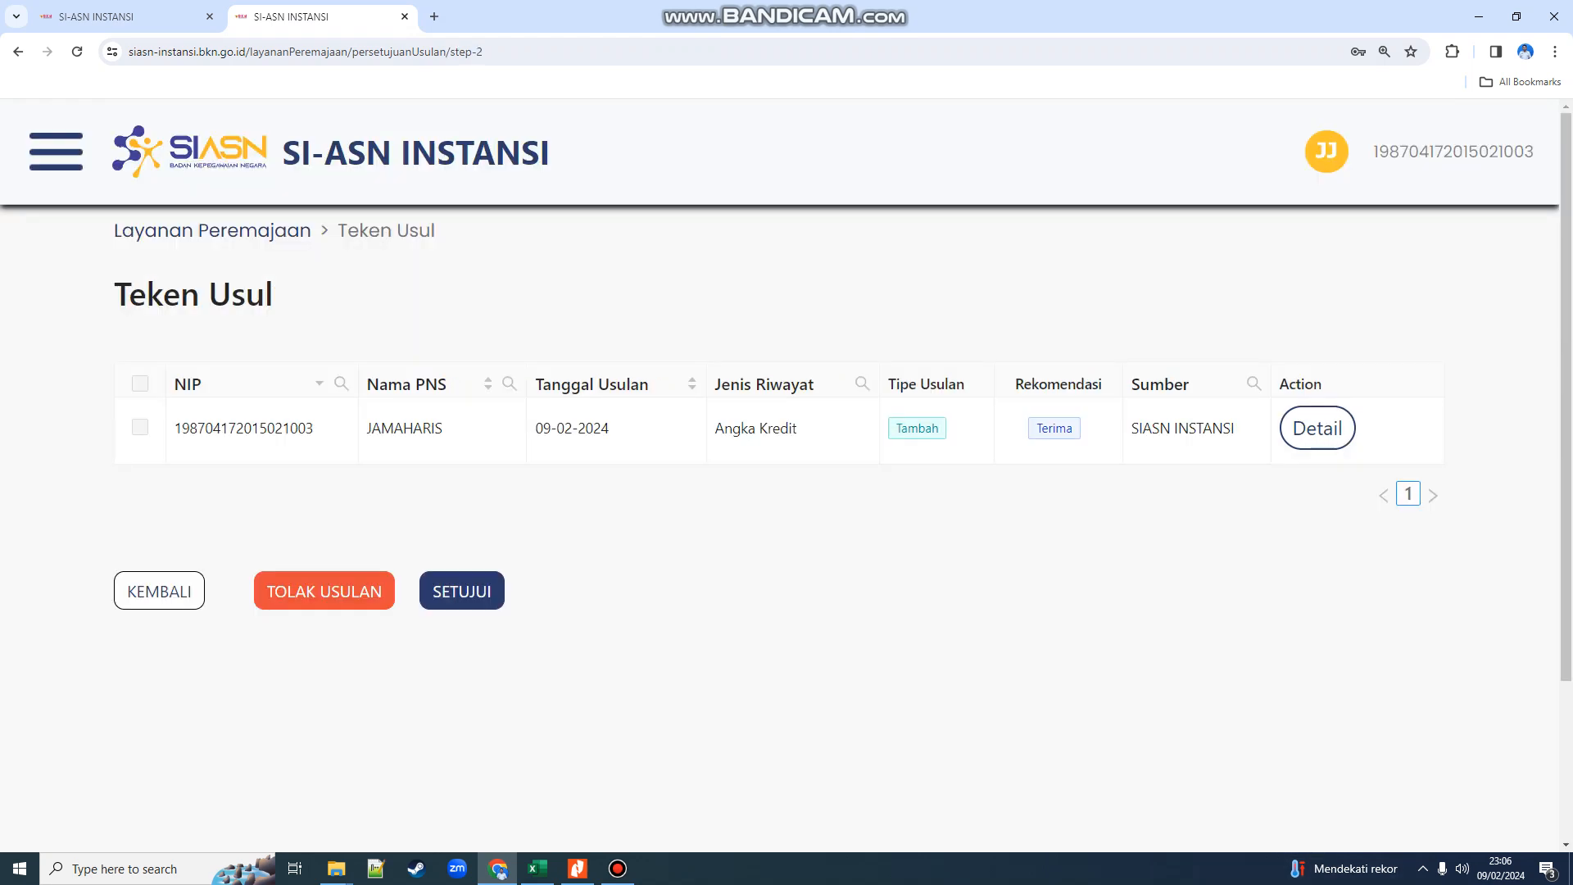
- Approve the proposal with SETUJUI, the account password and KIRIM, then return to the proposal menu
{"action": "left_click", "coordinate": [461, 590]}
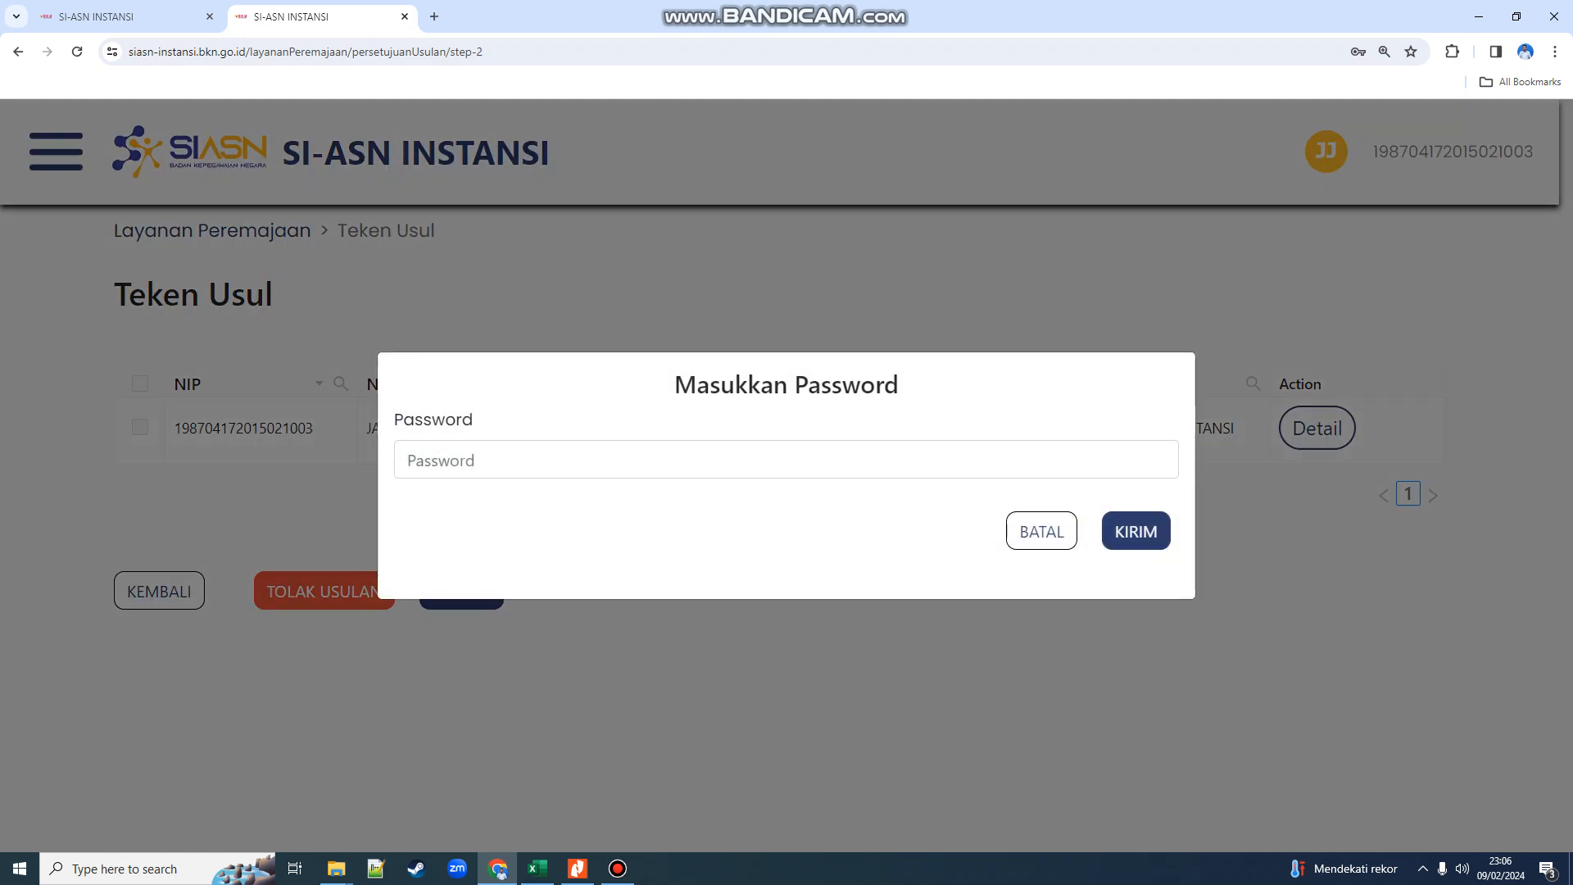
{"action": "left_click", "coordinate": [787, 459]}
{"action": "left_click", "coordinate": [1278, 465]}
{"action": "left_click", "coordinate": [1136, 531]}
{"action": "left_click", "coordinate": [1136, 507]}
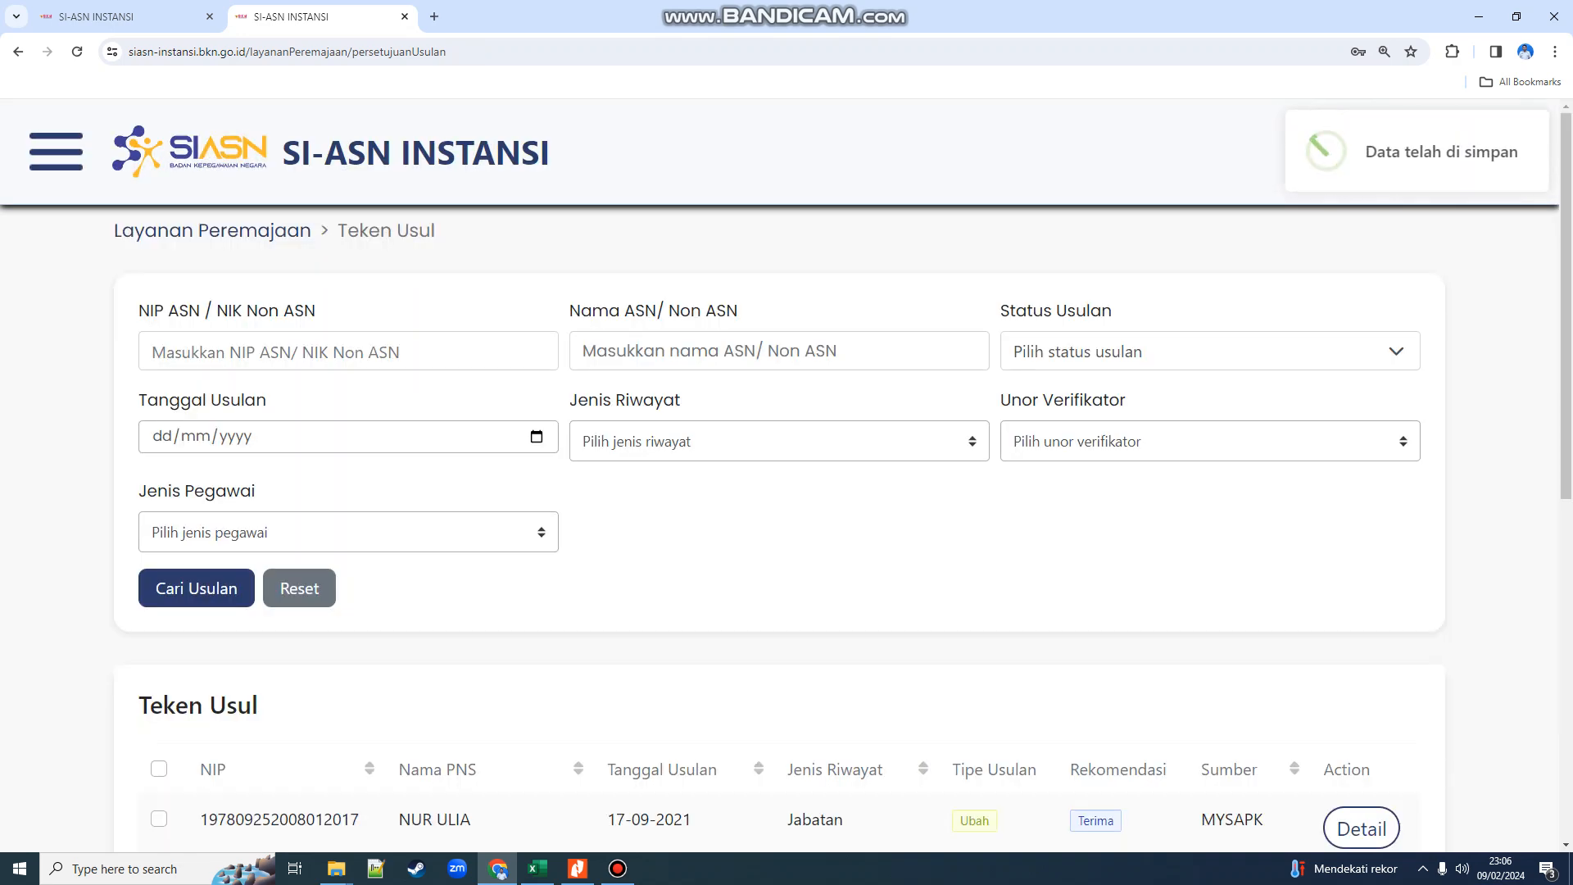
{"action": "left_click", "coordinate": [127, 16]}
{"action": "left_click", "coordinate": [336, 475]}
- Look up the employee by NIP and choose BIRO SDM APARATUR DAN ORGANISASI as verifier
{"action": "scroll", "coordinate": [336, 475], "scroll_direction": "down", "scroll_amount": 3}
{"action": "left_click", "coordinate": [393, 401]}
{"action": "left_click", "coordinate": [328, 446]}
{"action": "left_click", "coordinate": [230, 471]}
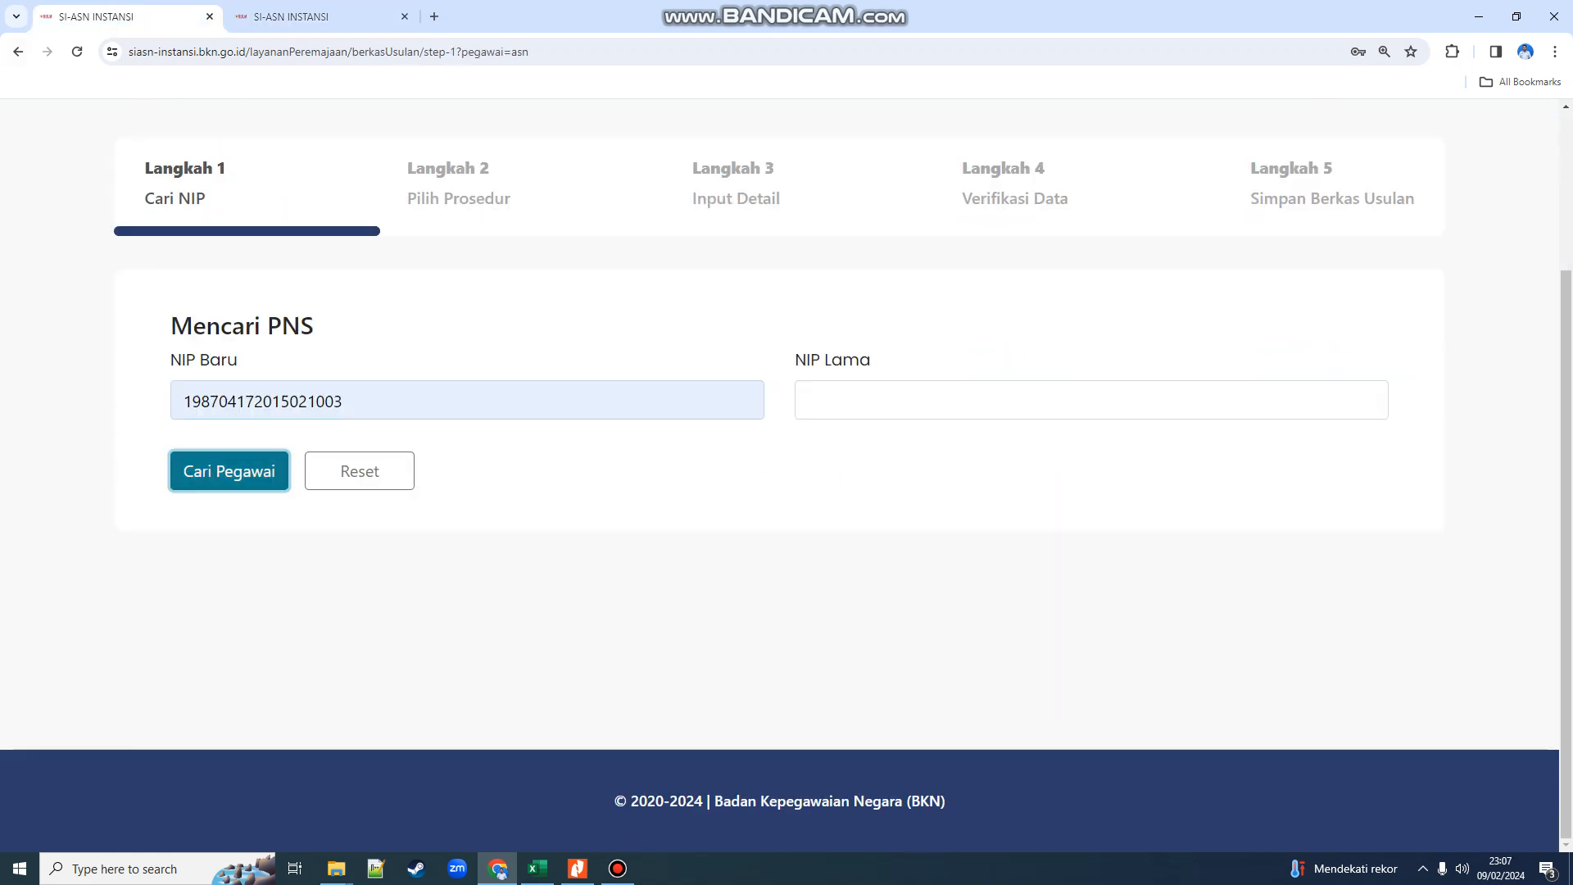
{"action": "scroll", "coordinate": [229, 471], "scroll_direction": "down", "scroll_amount": 4}
{"action": "left_click", "coordinate": [752, 645]}
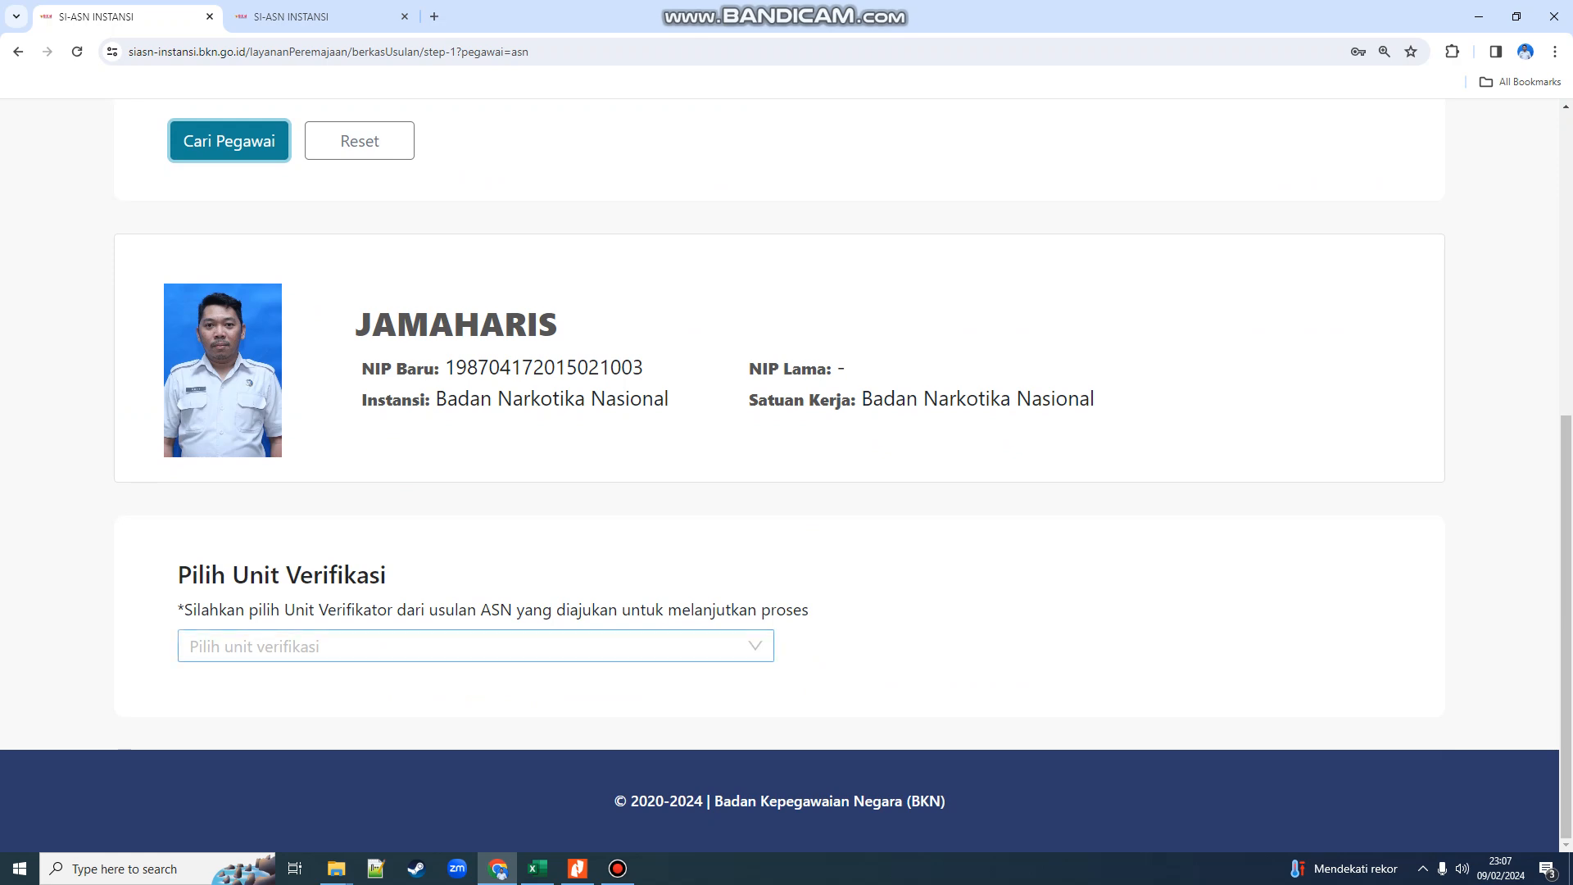
{"action": "left_click", "coordinate": [750, 684]}
{"action": "scroll", "coordinate": [655, 647], "scroll_direction": "down", "scroll_amount": 3}
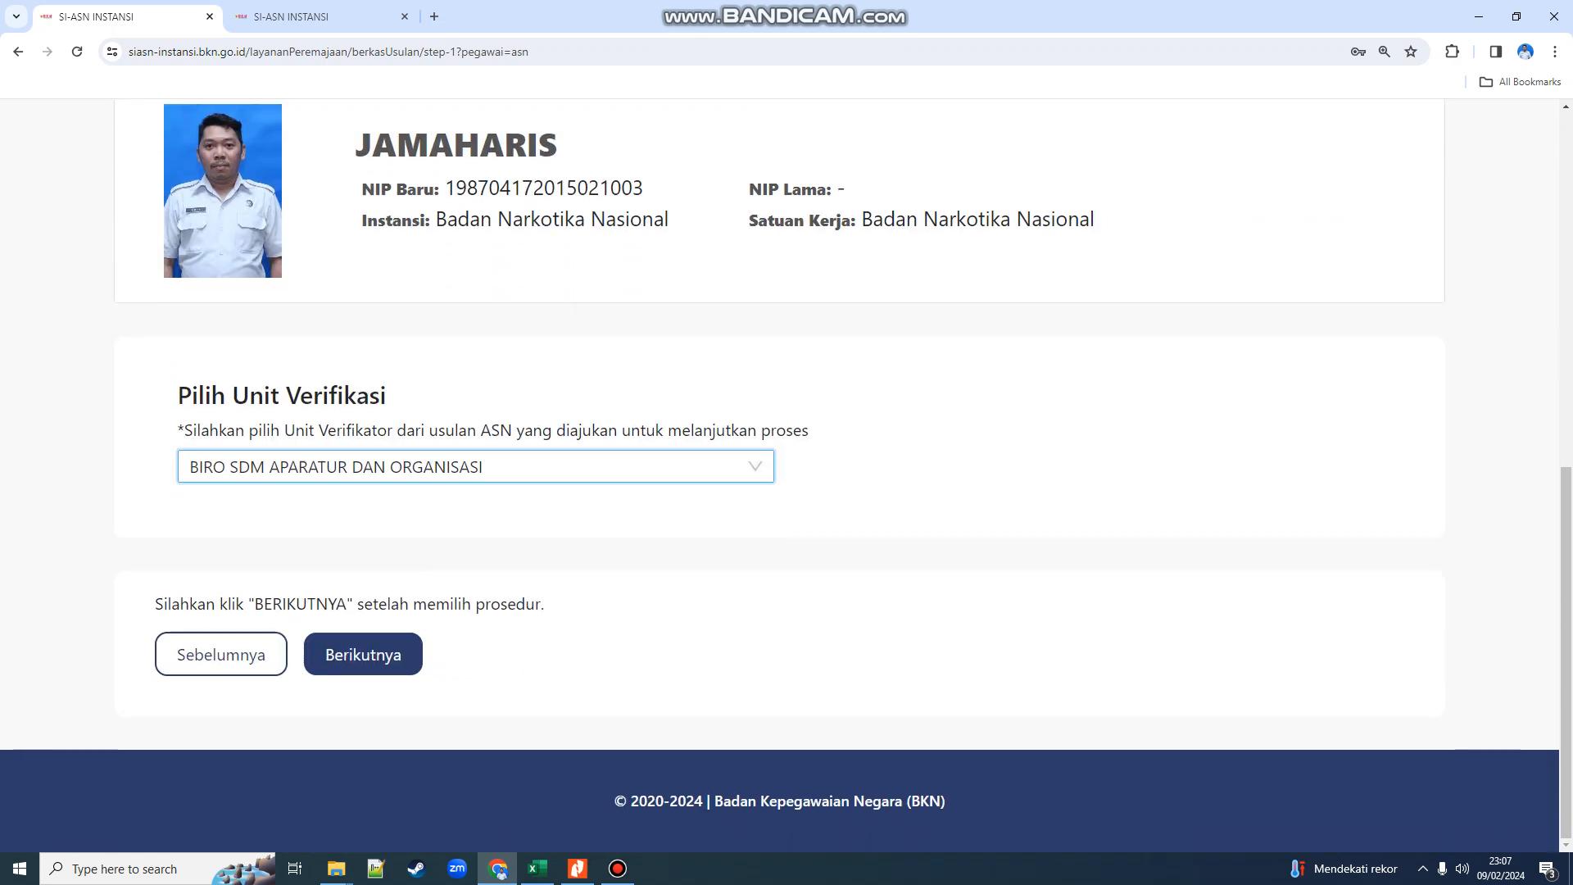
{"action": "left_click", "coordinate": [376, 648]}
- Choose Angka Kredit, set Jenis Usulan to Ubah and select the Analis Kepegawaian Pelaksana / Terampil record
{"action": "scroll", "coordinate": [393, 639], "scroll_direction": "down", "scroll_amount": 5}
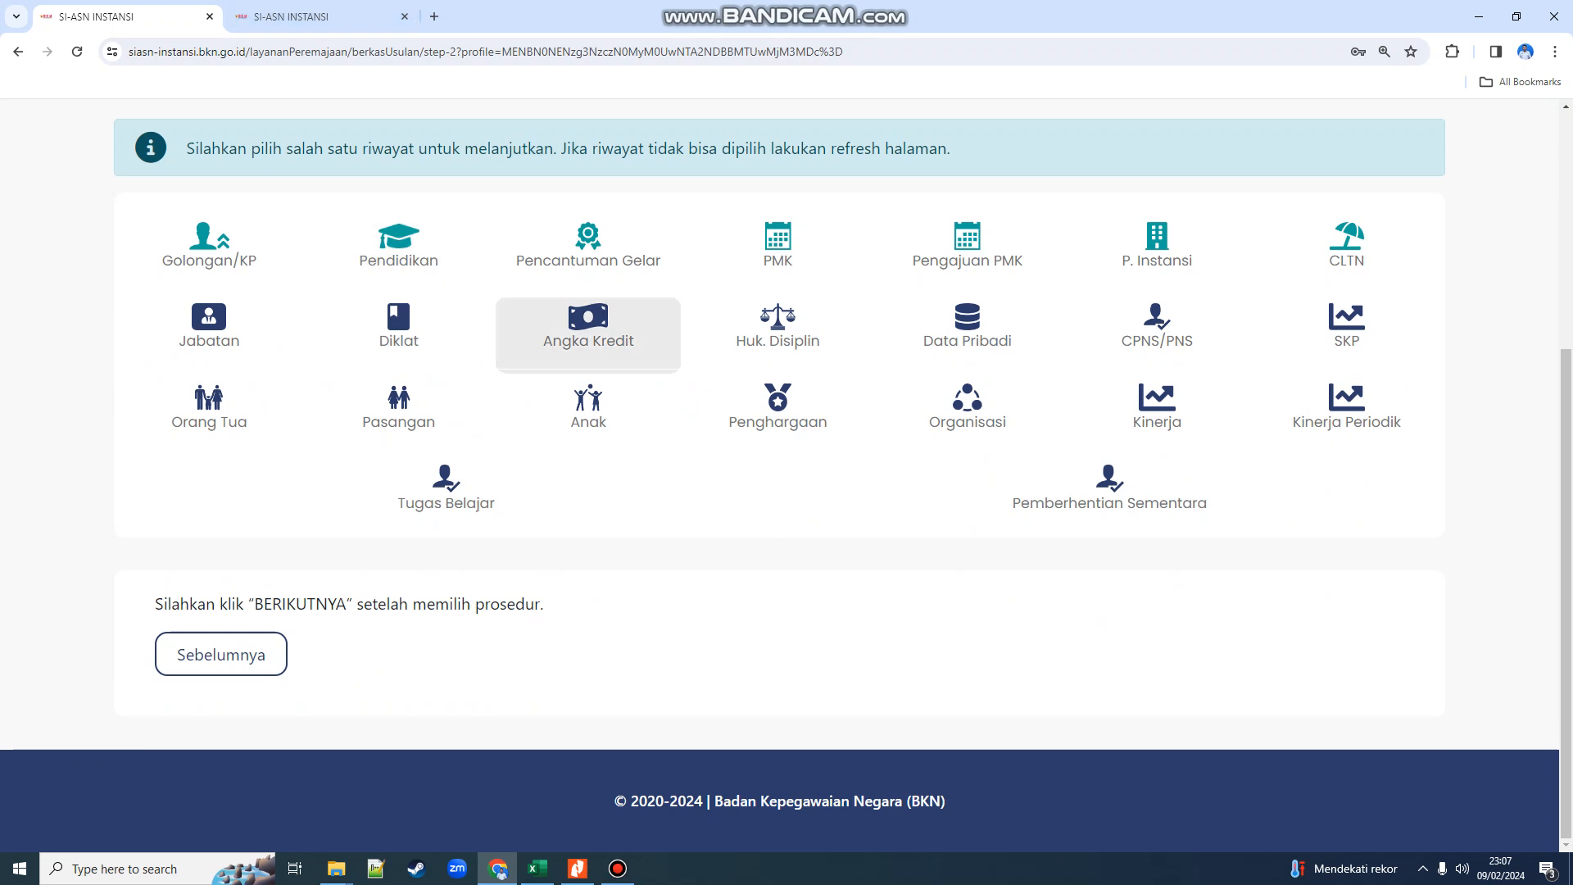
{"action": "left_click", "coordinate": [588, 335]}
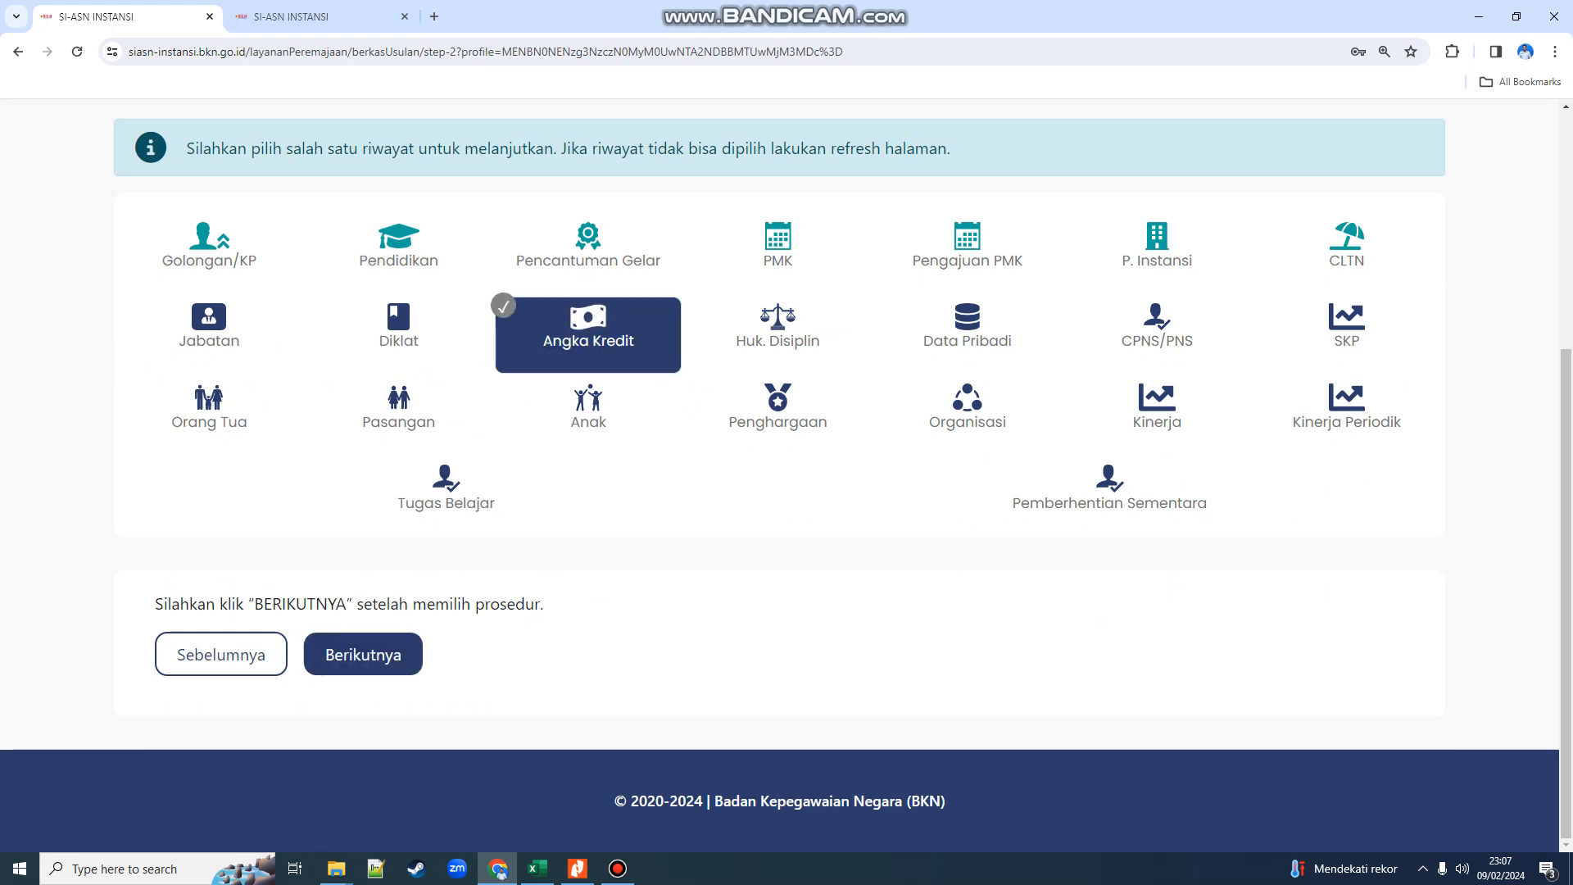
{"action": "left_click", "coordinate": [363, 655]}
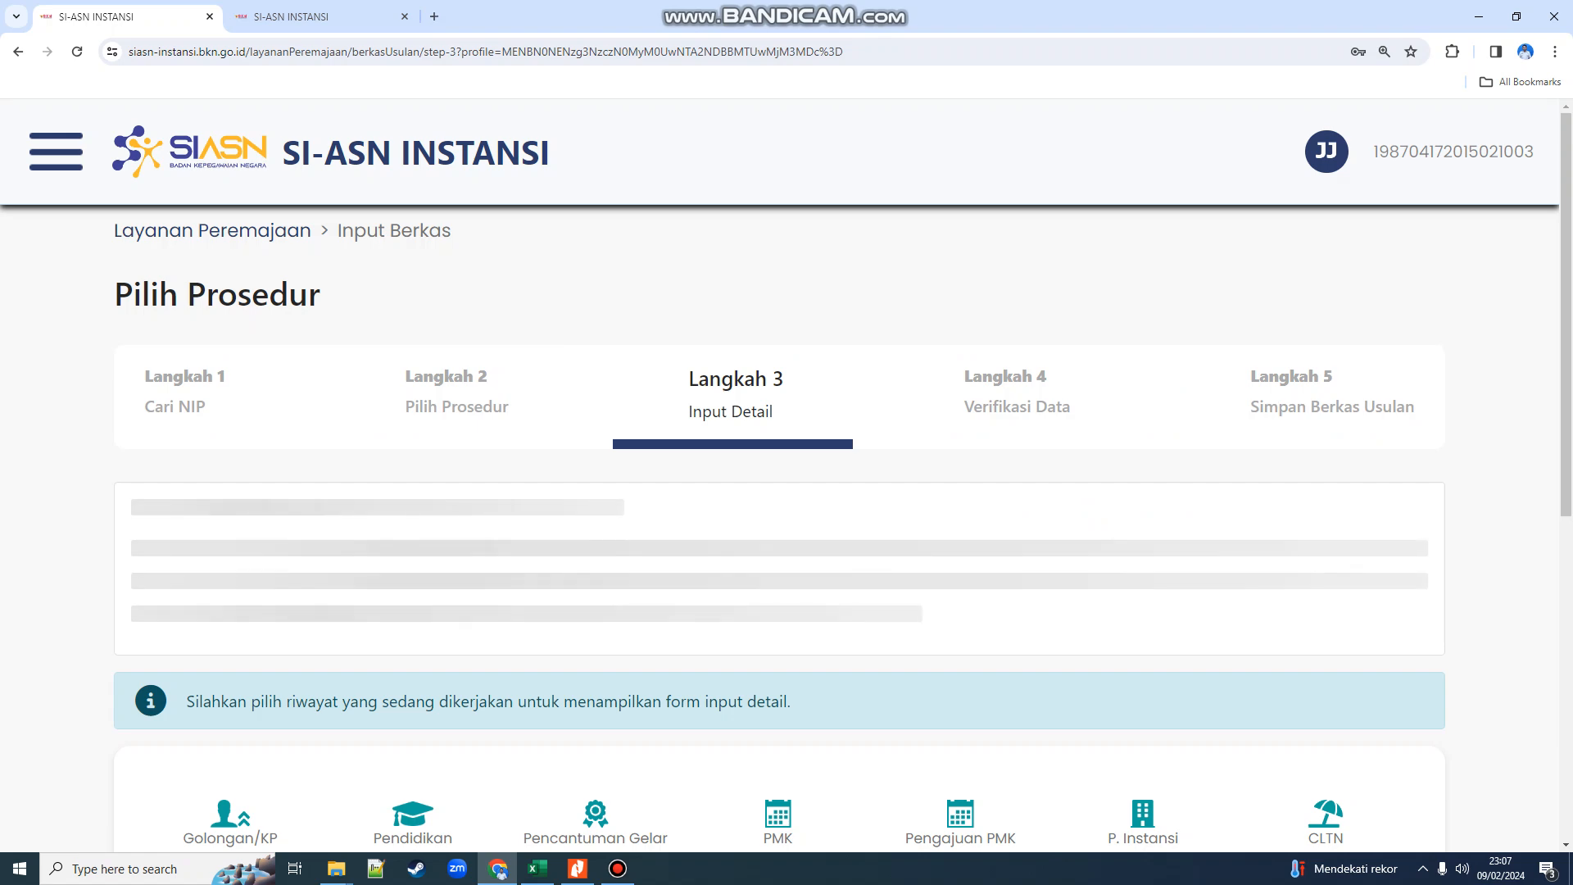
{"action": "scroll", "coordinate": [377, 557], "scroll_direction": "down", "scroll_amount": 5}
{"action": "scroll", "coordinate": [778, 475], "scroll_direction": "down", "scroll_amount": 6}
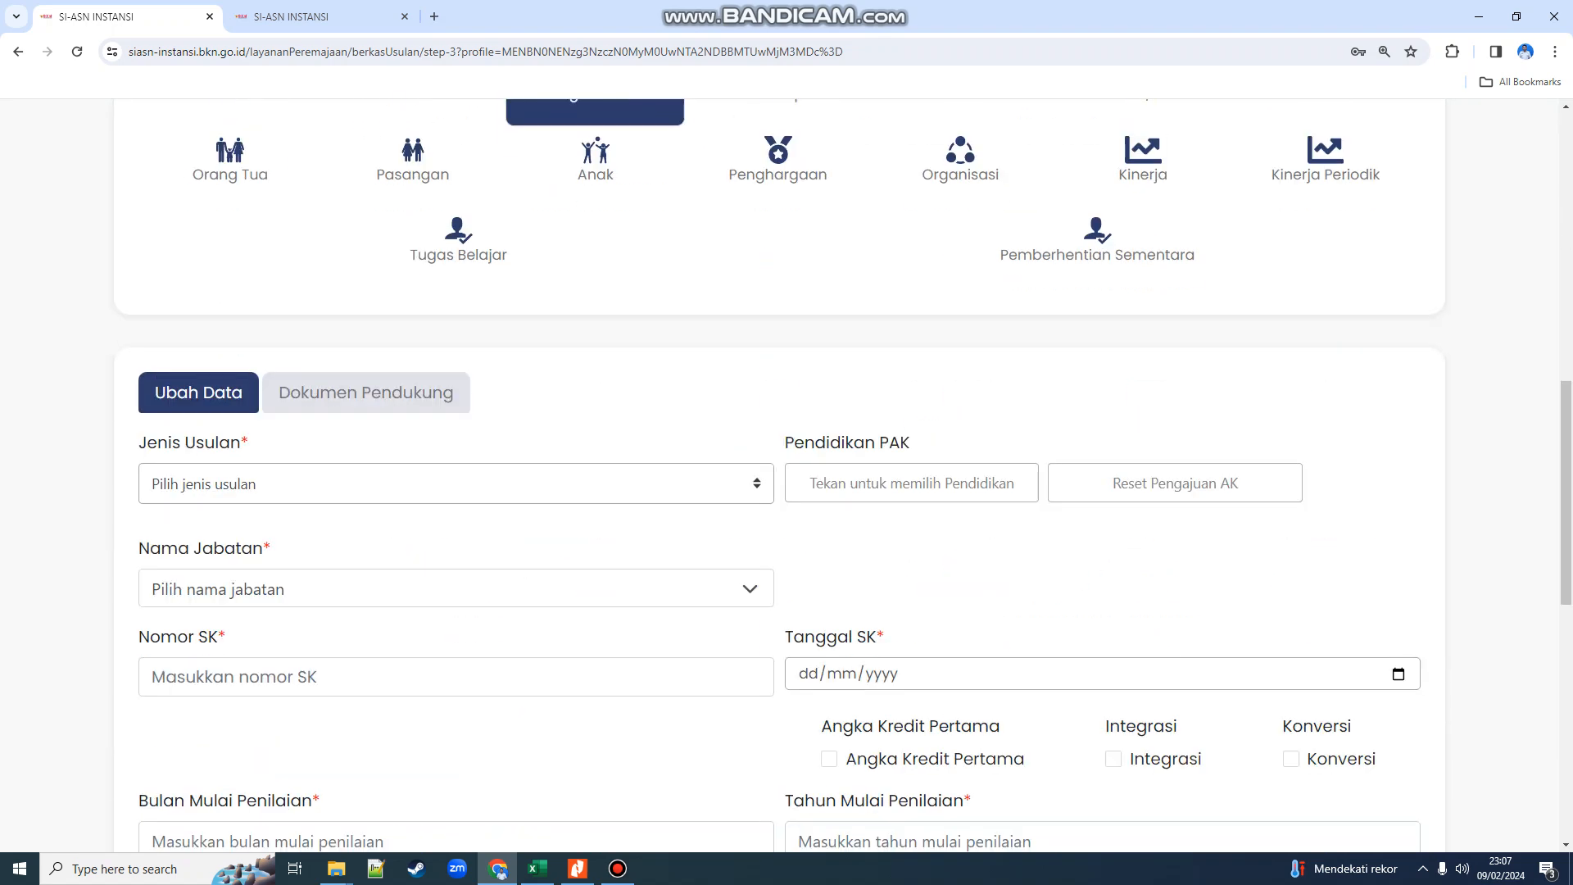
{"action": "left_click", "coordinate": [347, 484]}
{"action": "left_click", "coordinate": [347, 555]}
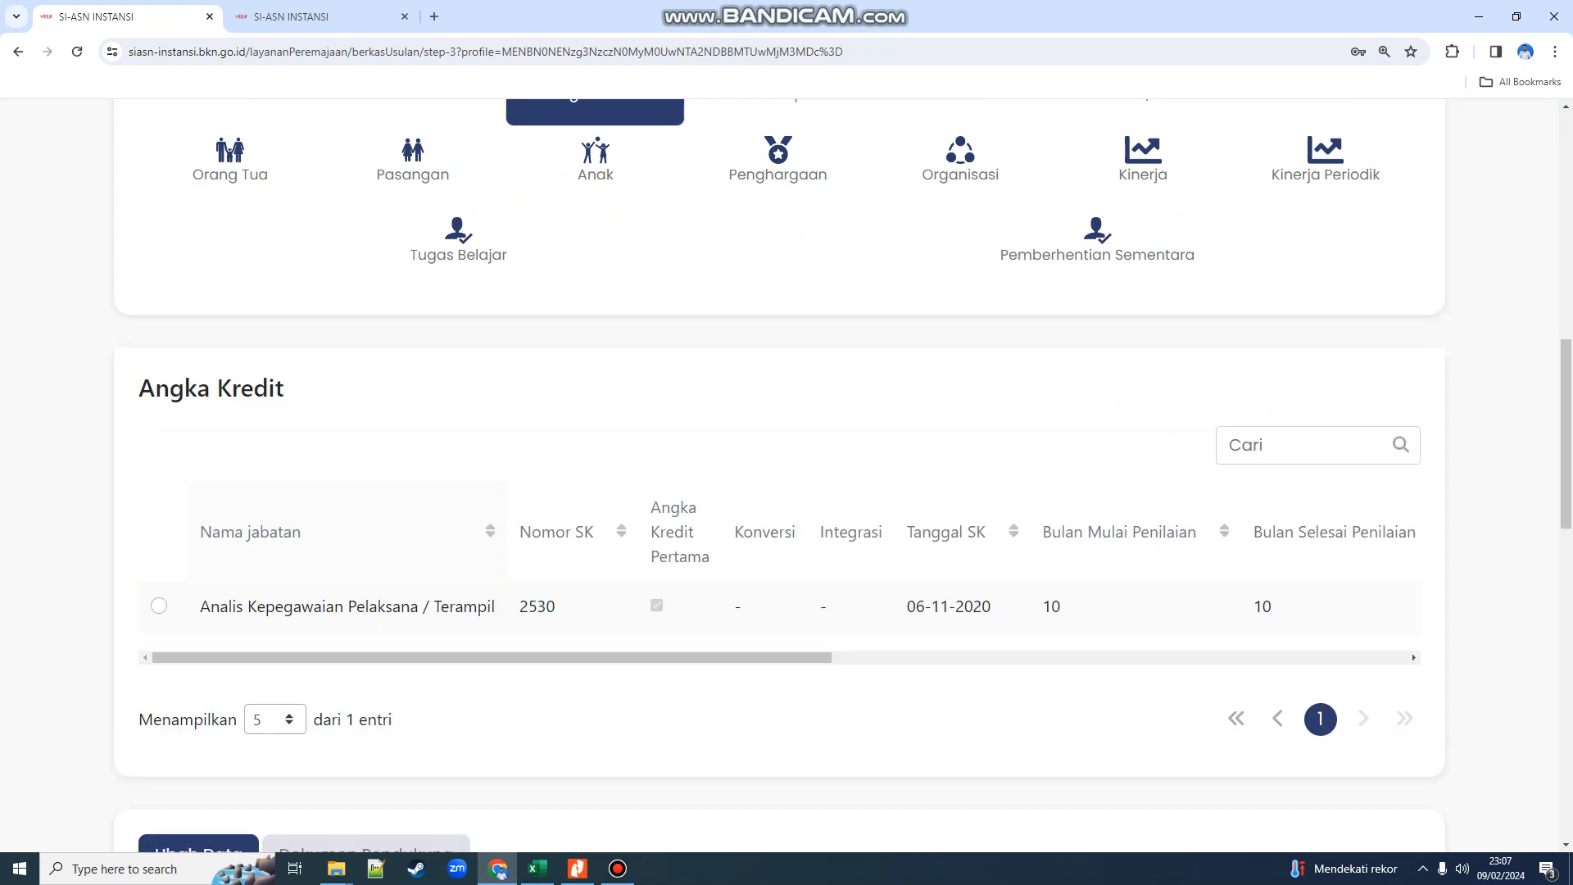
{"action": "scroll", "coordinate": [348, 556], "scroll_direction": "down", "scroll_amount": 2}
{"action": "left_click", "coordinate": [159, 442]}
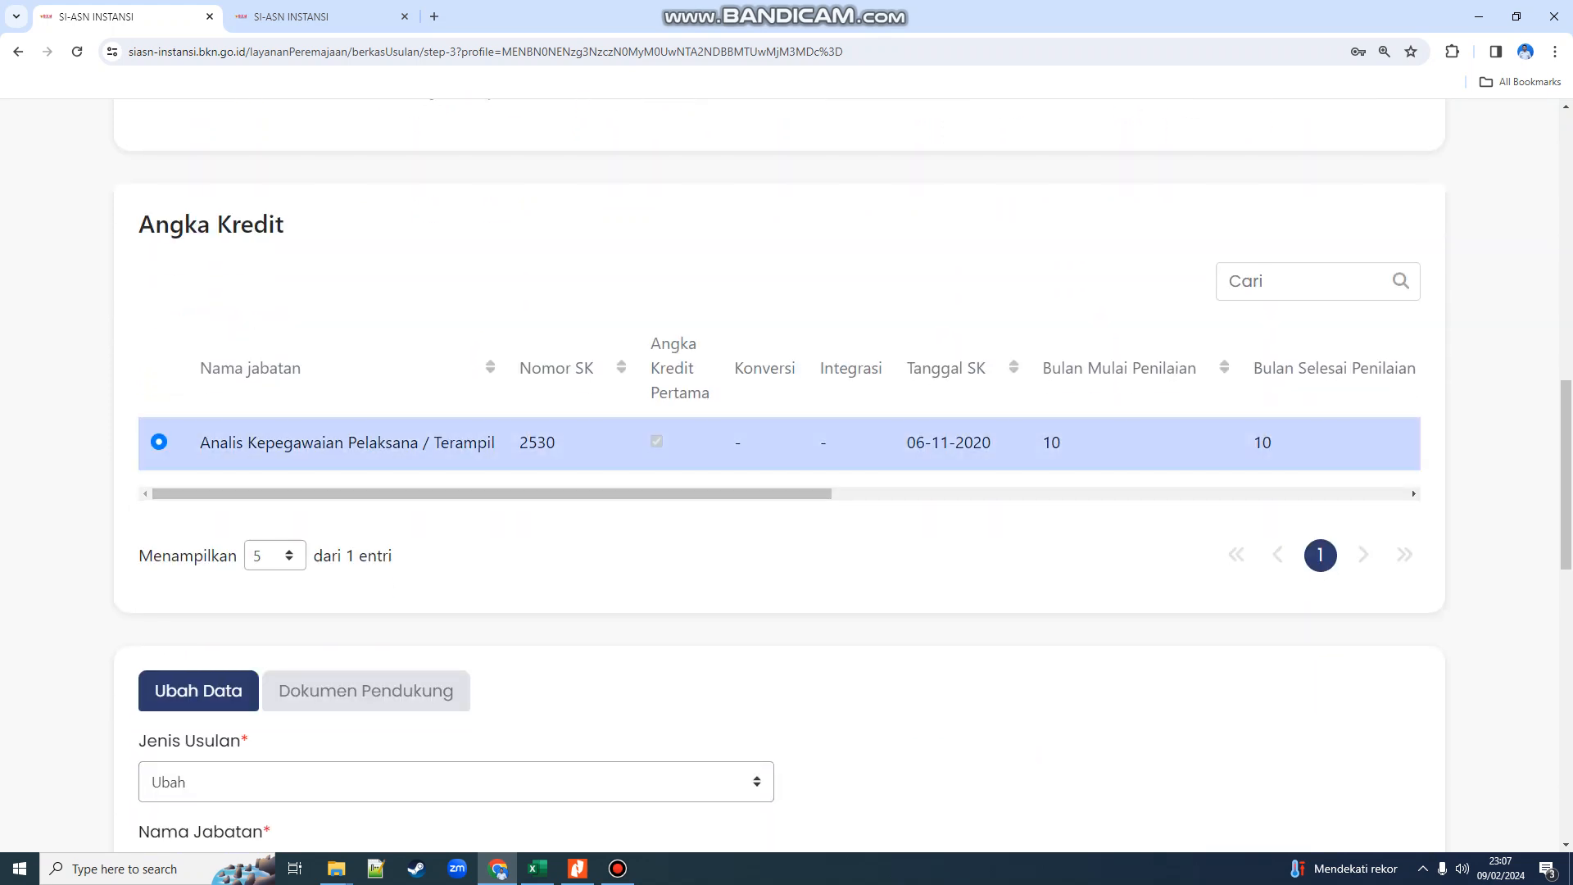
{"action": "scroll", "coordinate": [778, 476], "scroll_direction": "down", "scroll_amount": 2}
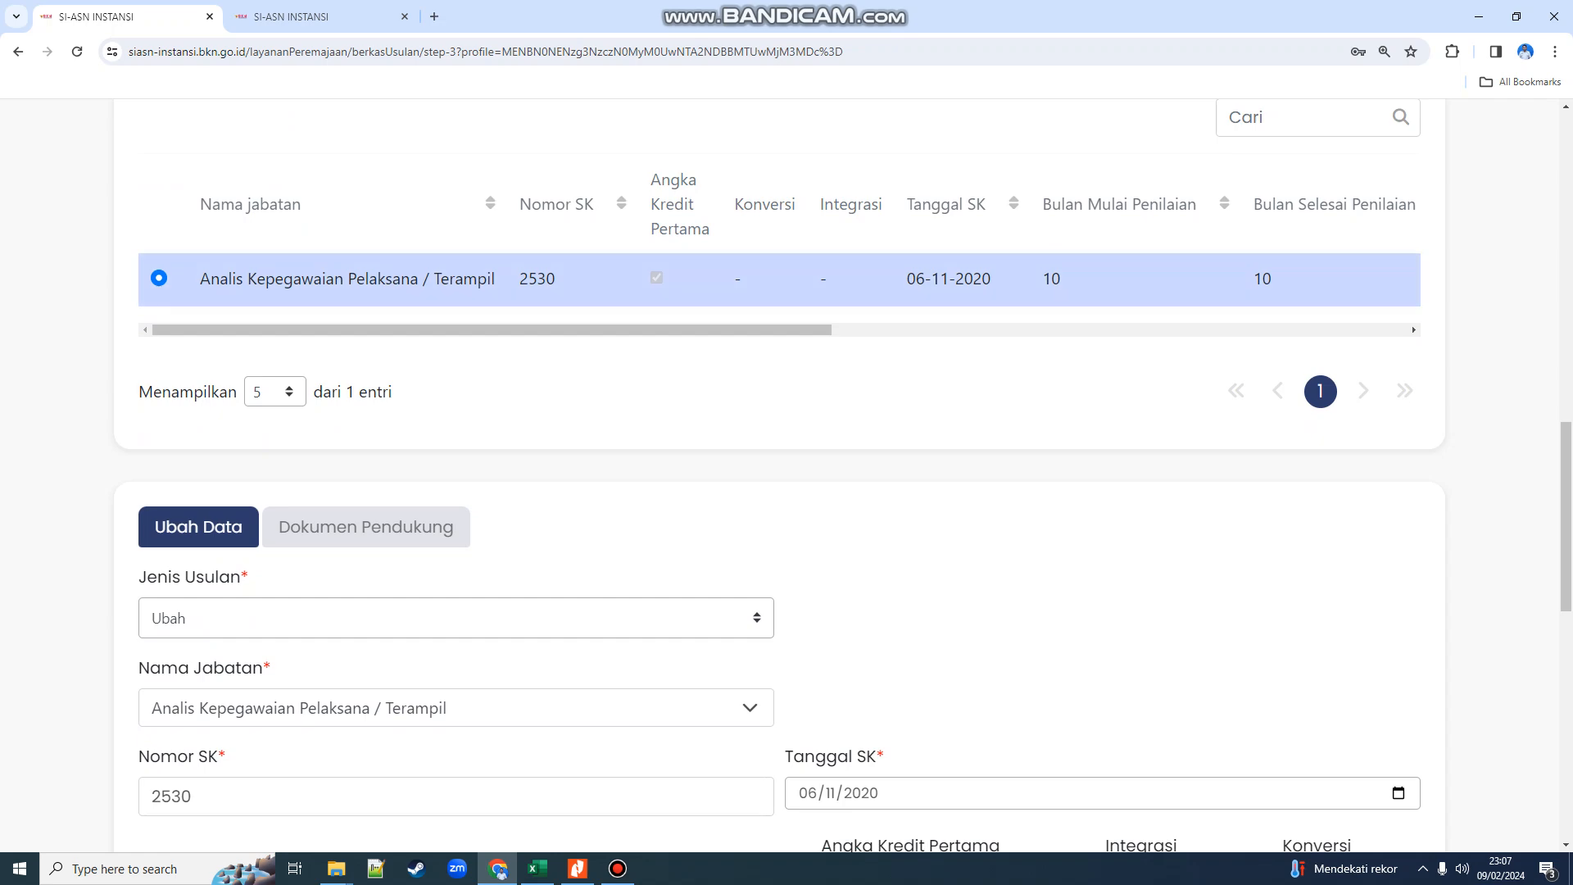
{"action": "key", "text": "alt+Tab"}
{"action": "key", "text": "alt+Tab"}
{"action": "key", "text": "alt+Tab"}
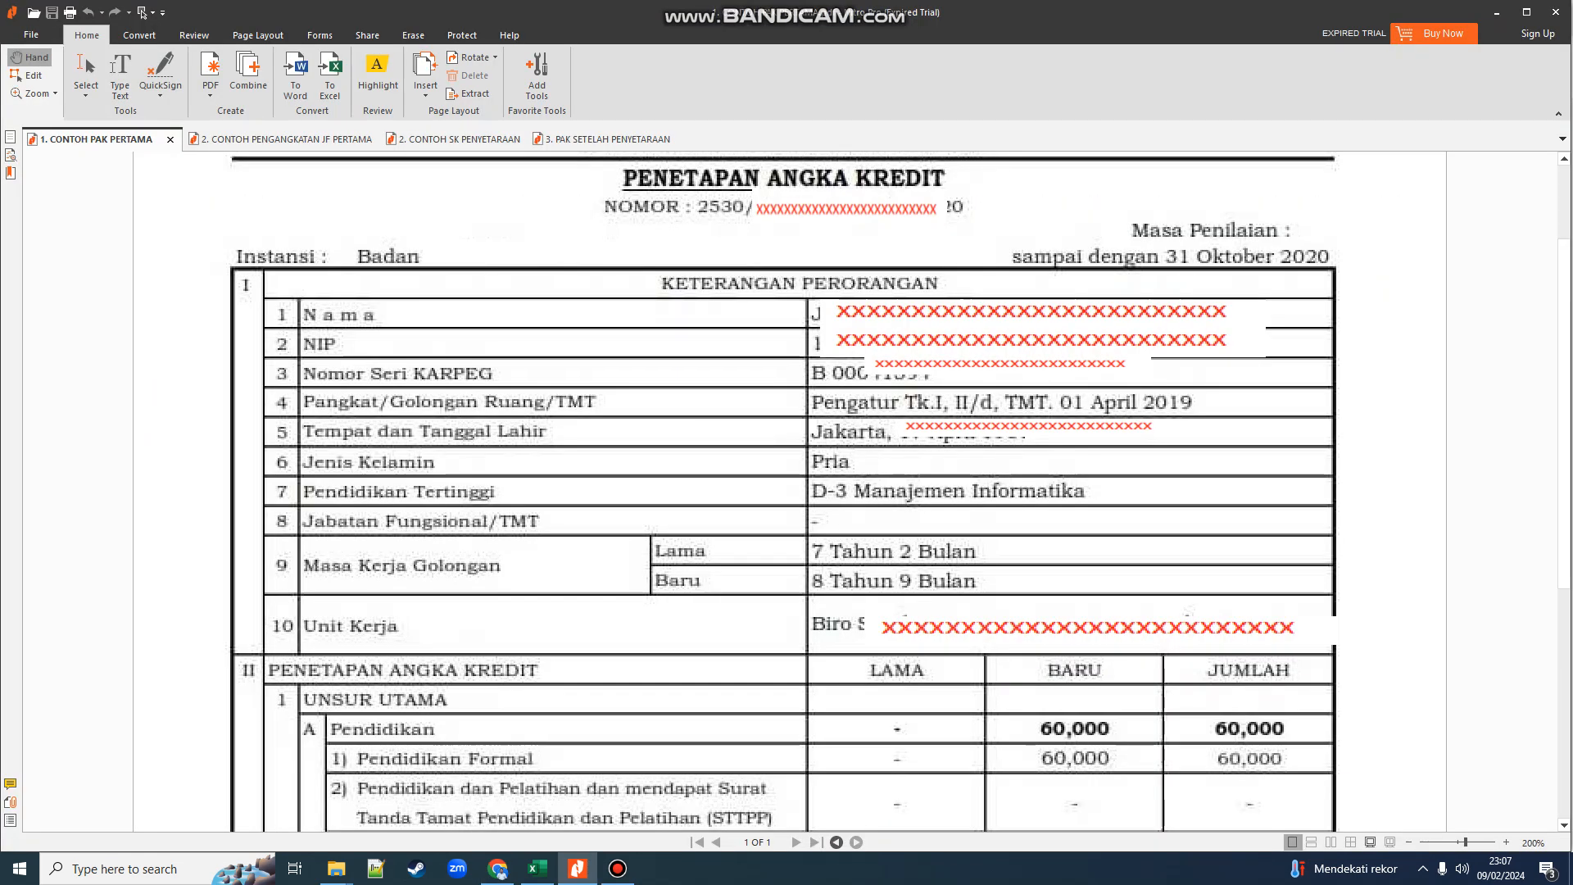
- Look over the CONTOH SK PENYETARAAN decree, then display the PAK SETELAH PENYETARAAN assessment totalling 266,154
{"action": "left_click", "coordinate": [458, 139]}
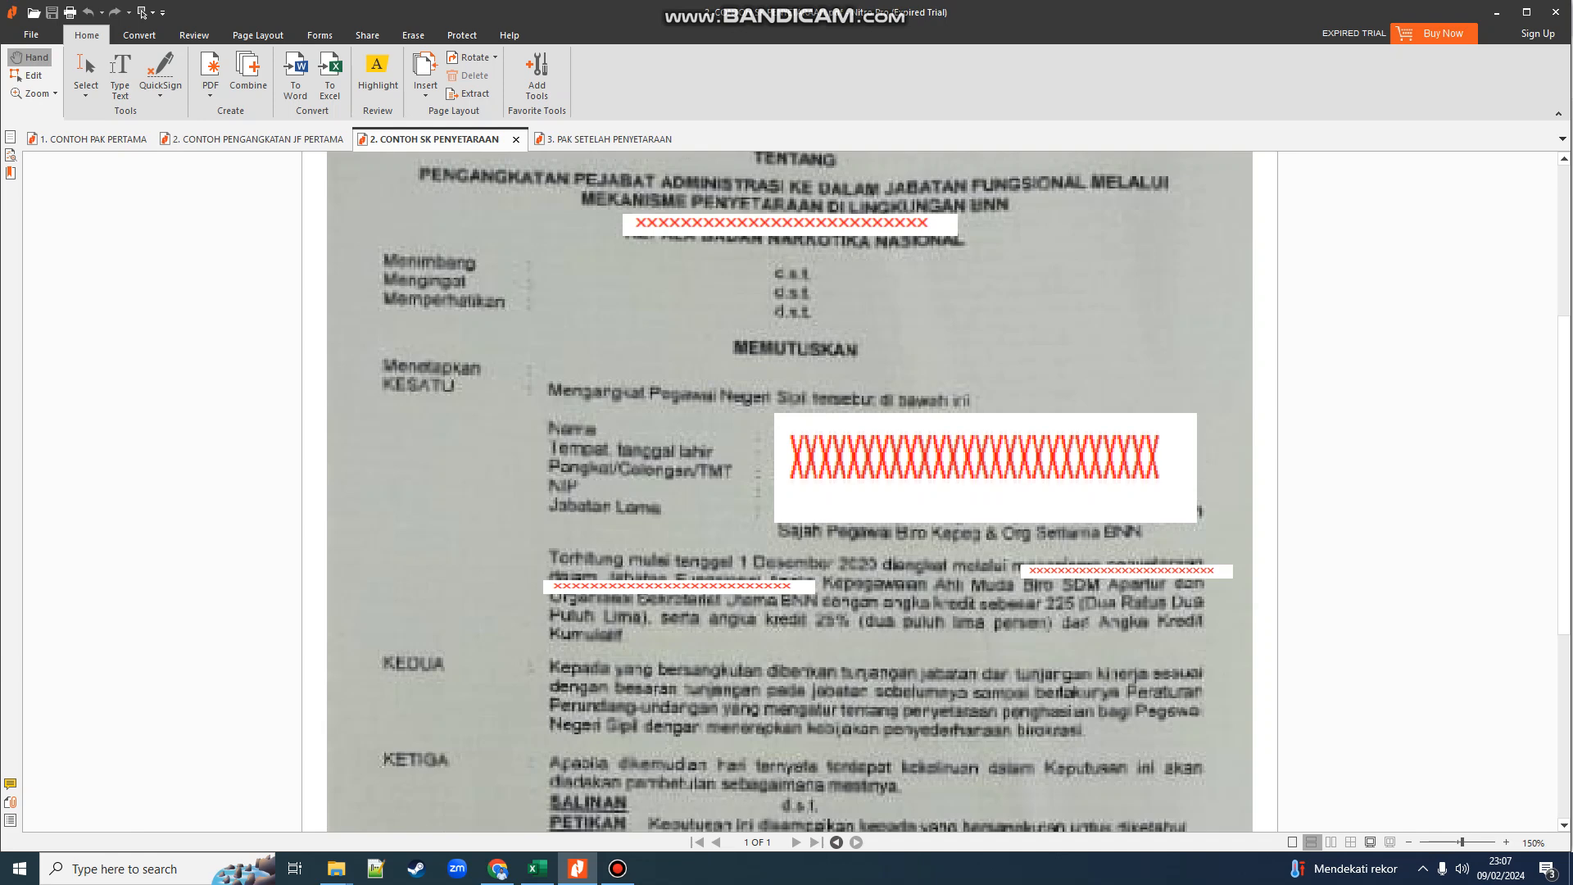
{"action": "left_click", "coordinate": [608, 139]}
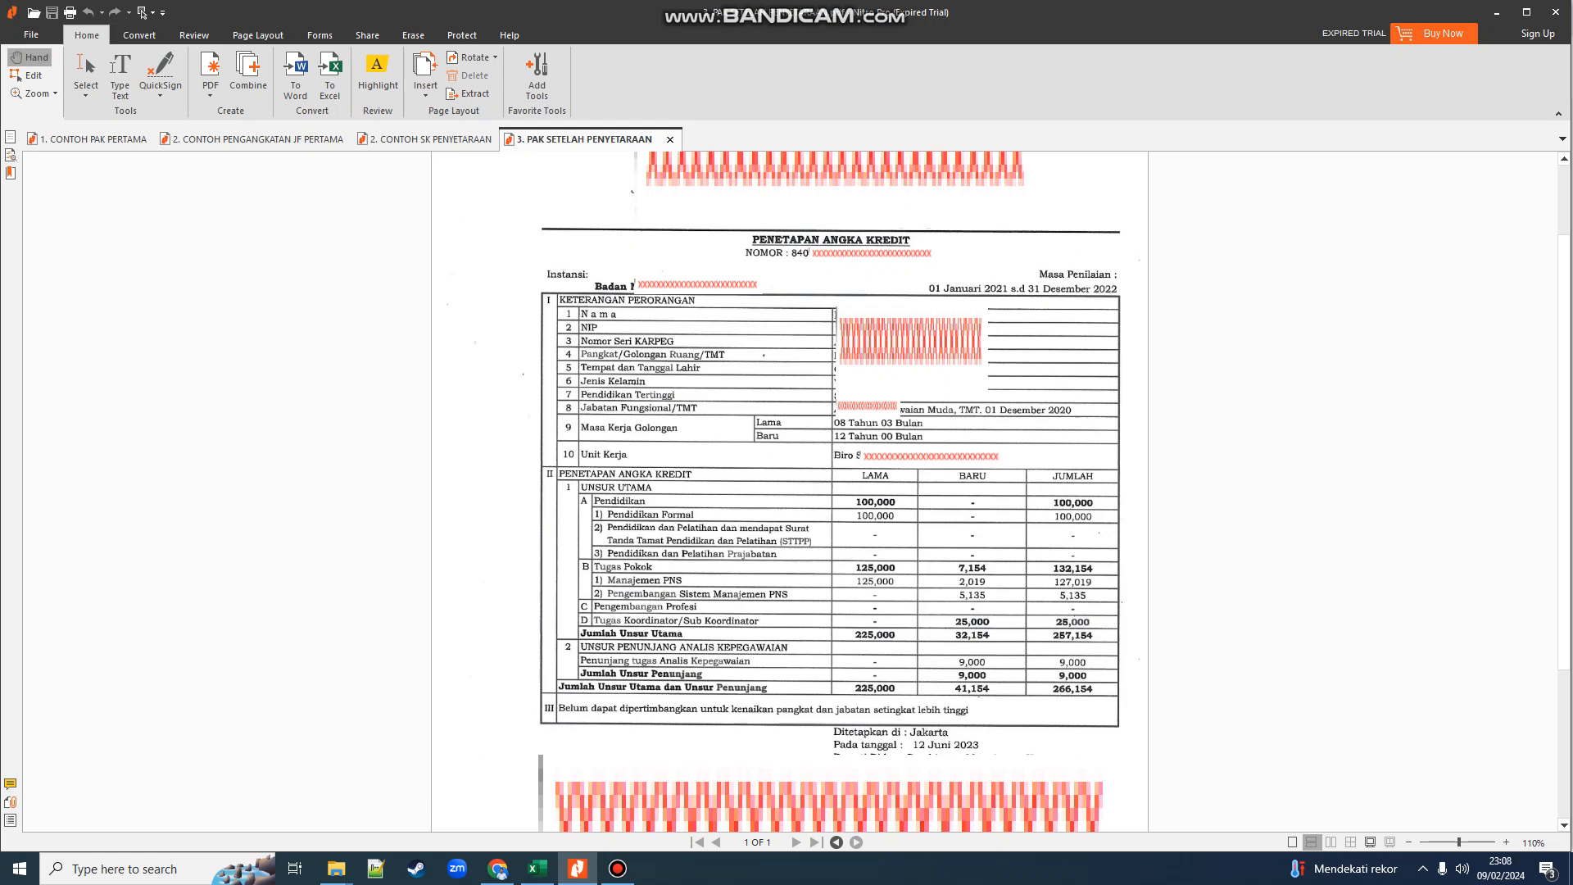
{"action": "scroll", "coordinate": [829, 491], "scroll_direction": "down", "scroll_amount": 3}
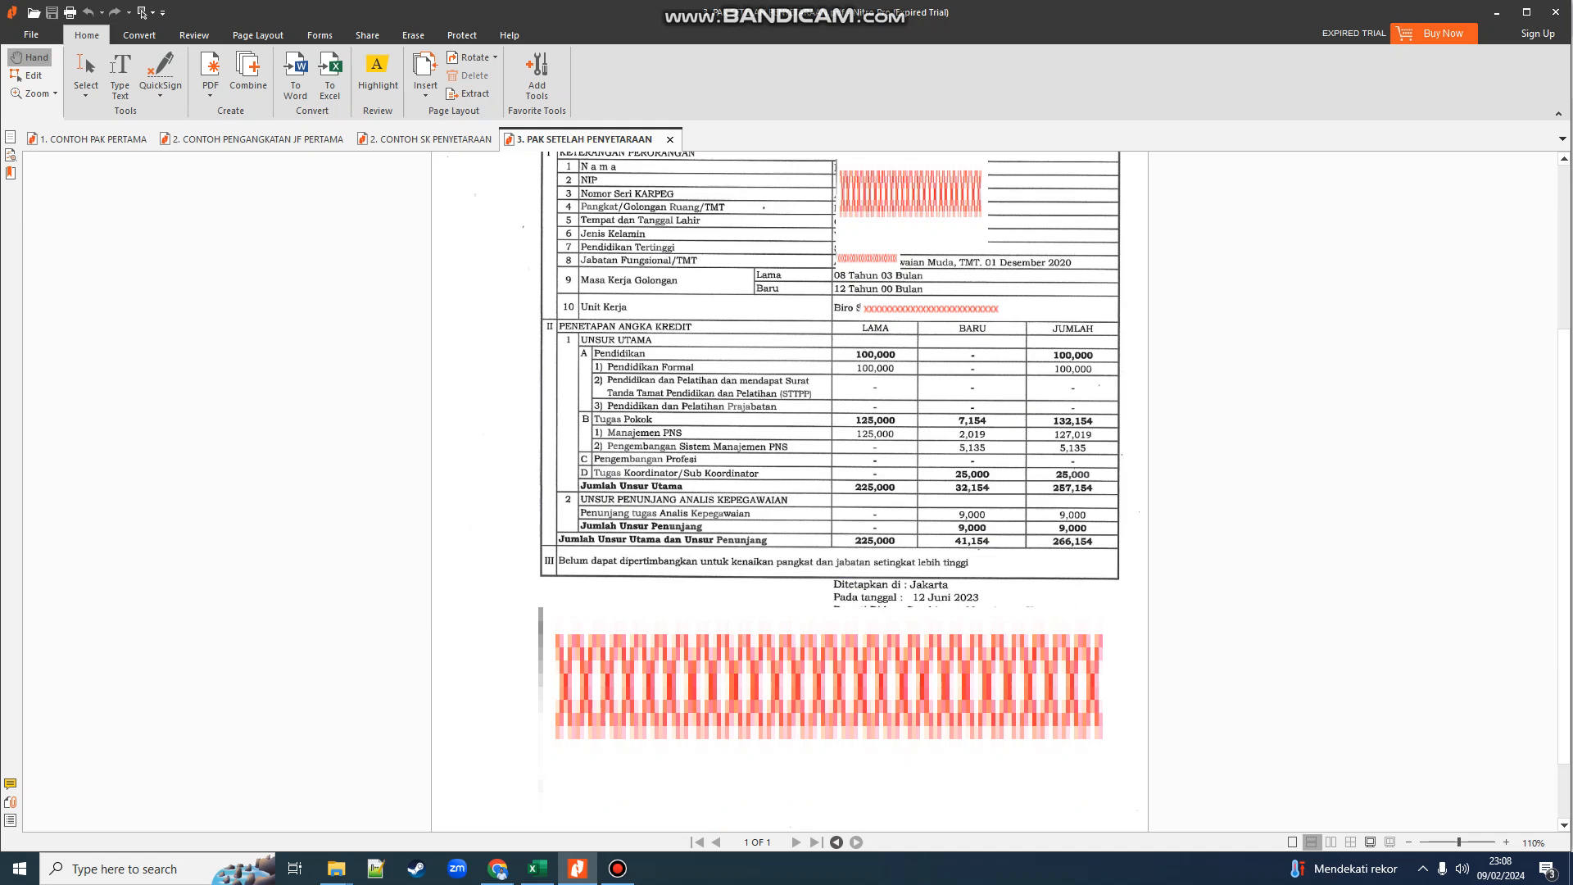
{"action": "scroll", "coordinate": [831, 491], "scroll_direction": "up", "scroll_amount": 3}
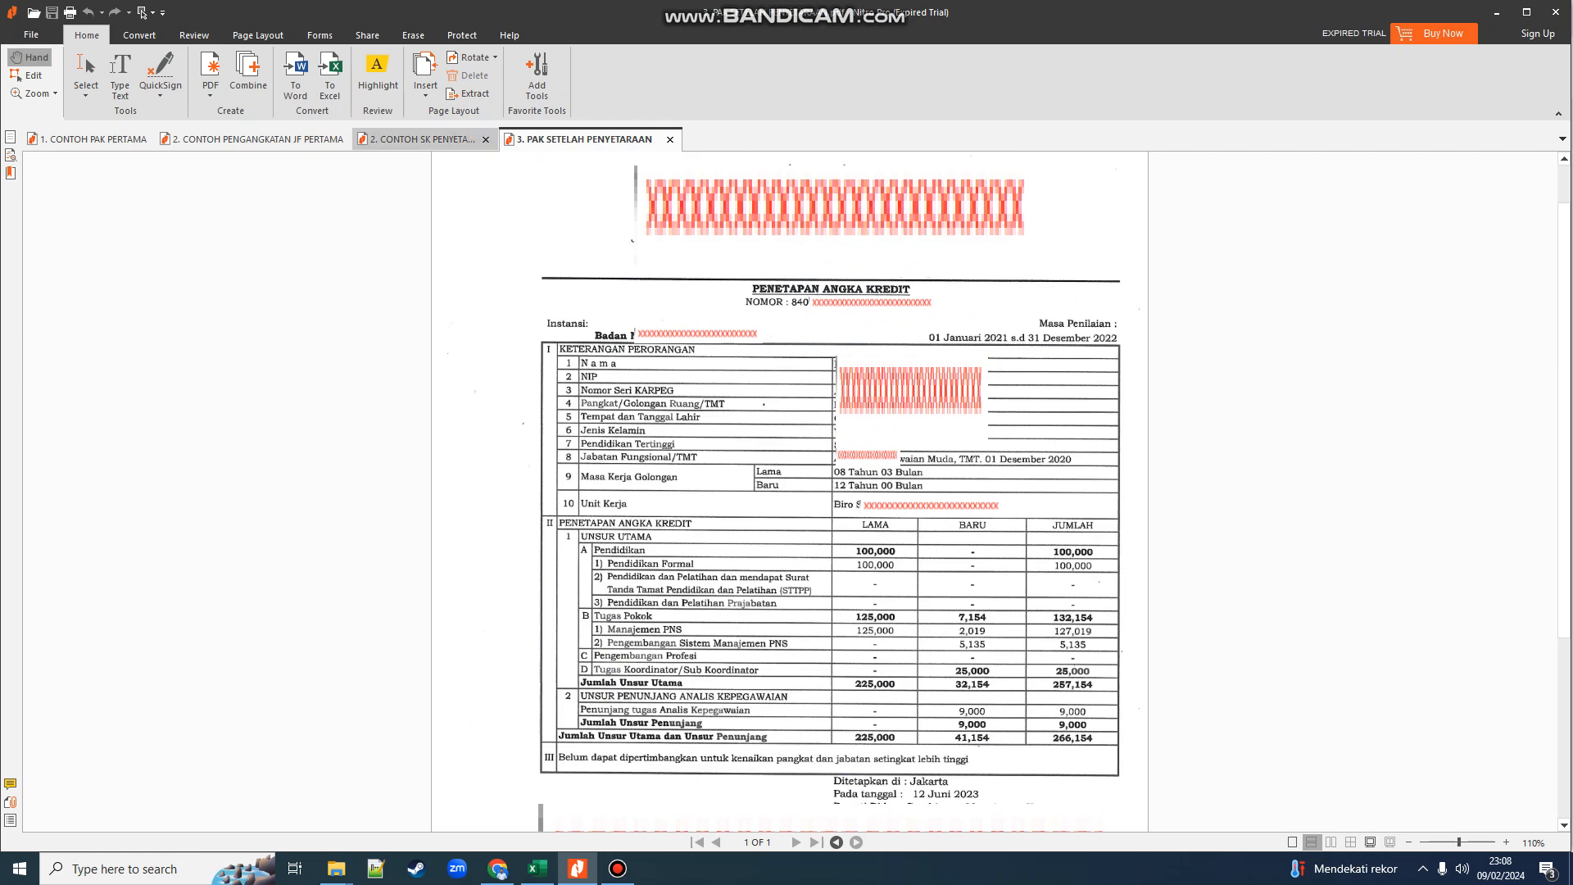
{"action": "left_click", "coordinate": [422, 139]}
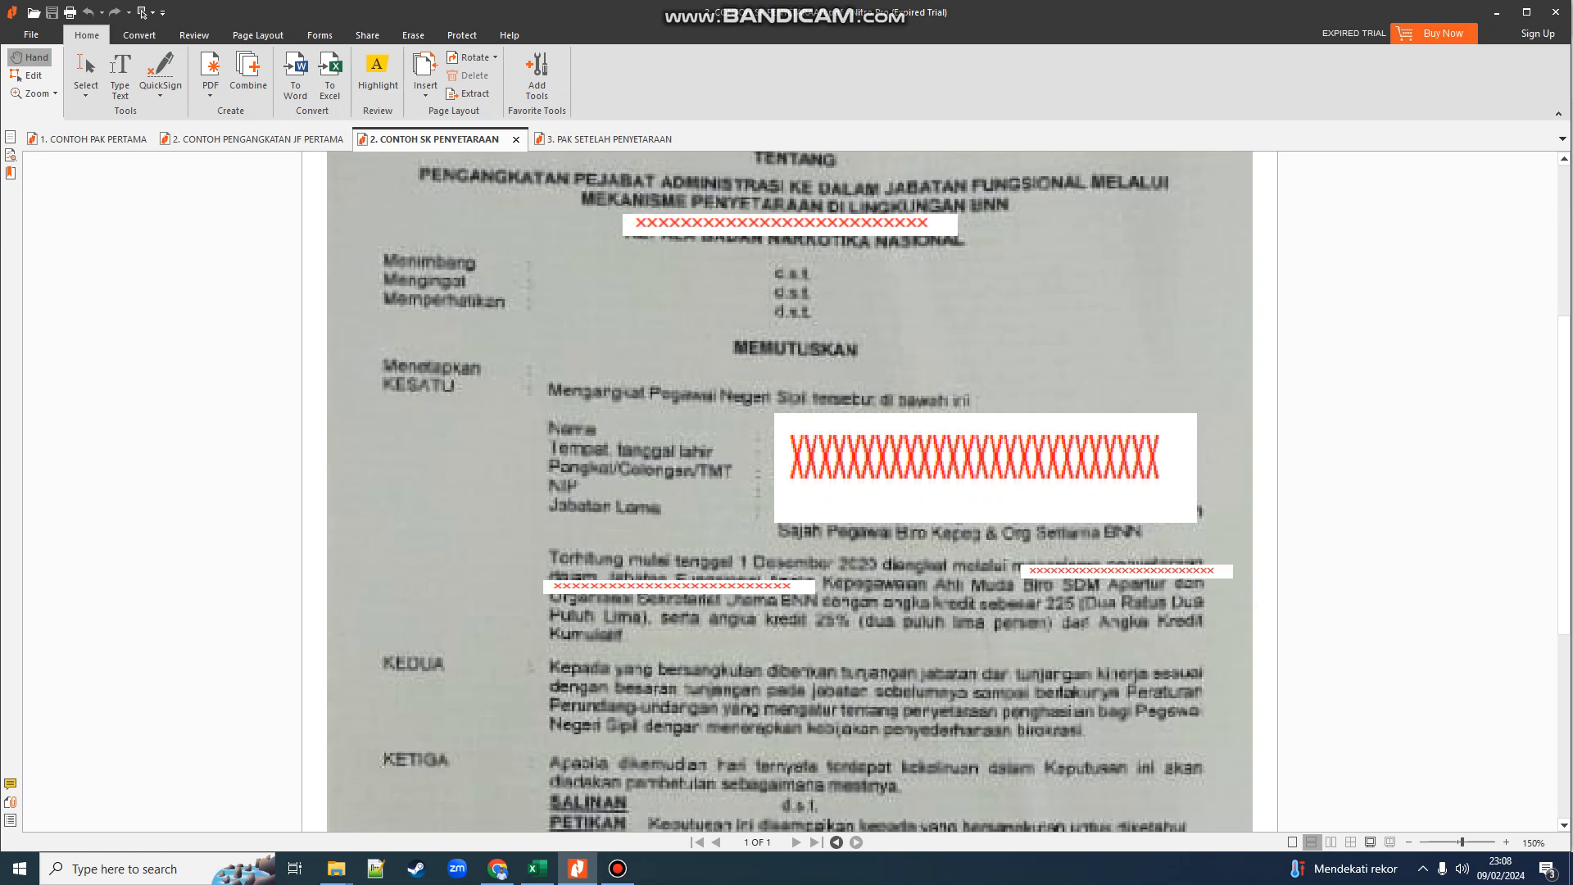
{"action": "left_click", "coordinate": [606, 138]}
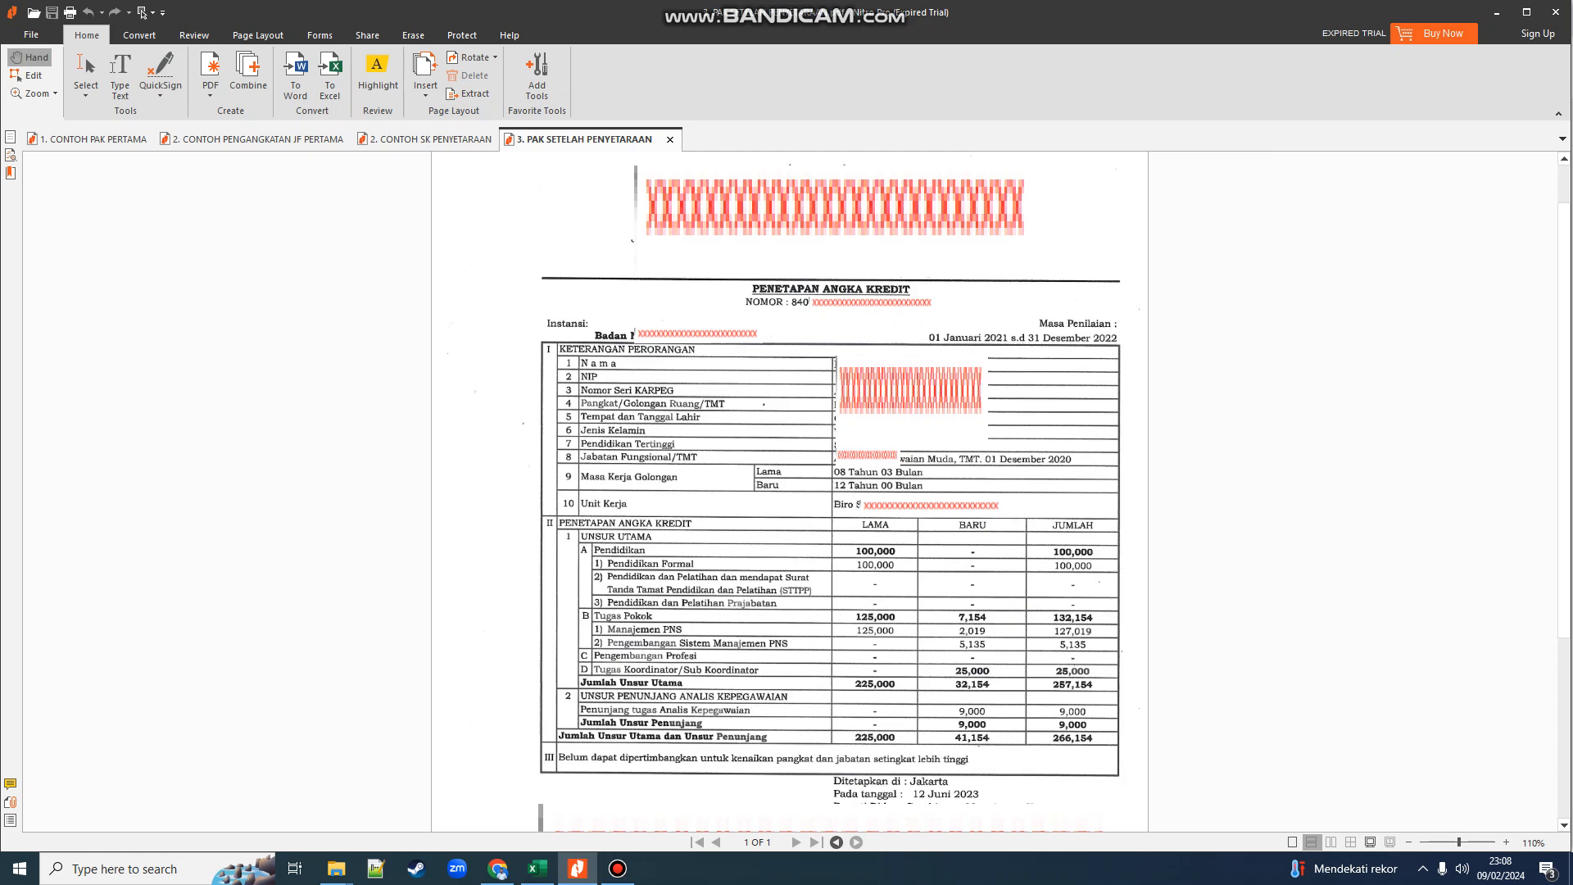
{"action": "scroll", "coordinate": [830, 498], "scroll_direction": "down", "scroll_amount": 3}
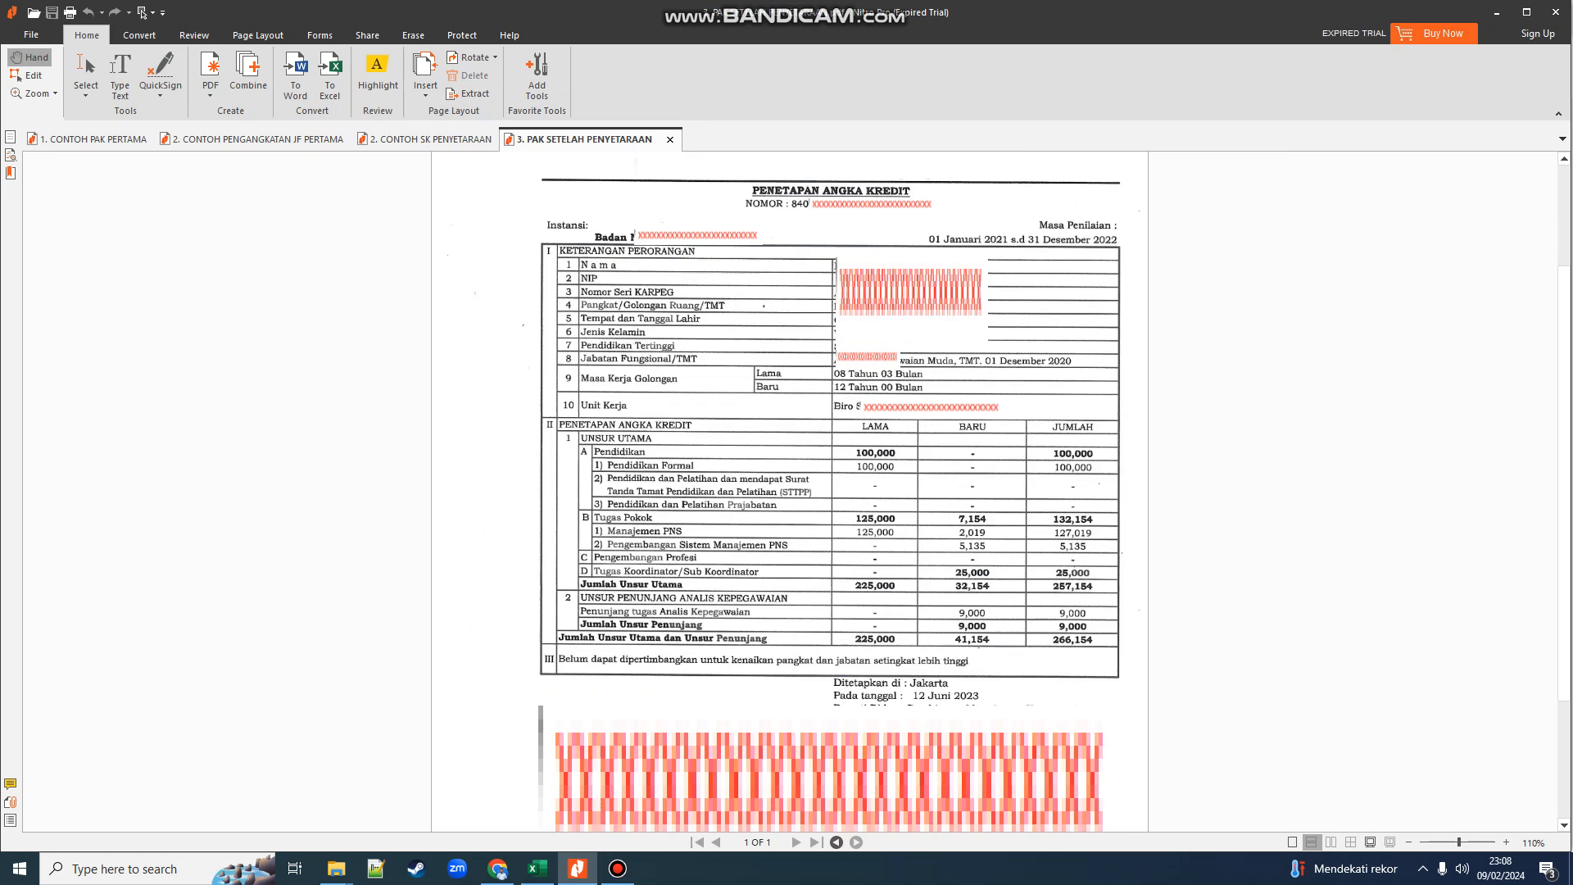
{"action": "left_click", "coordinate": [430, 140]}
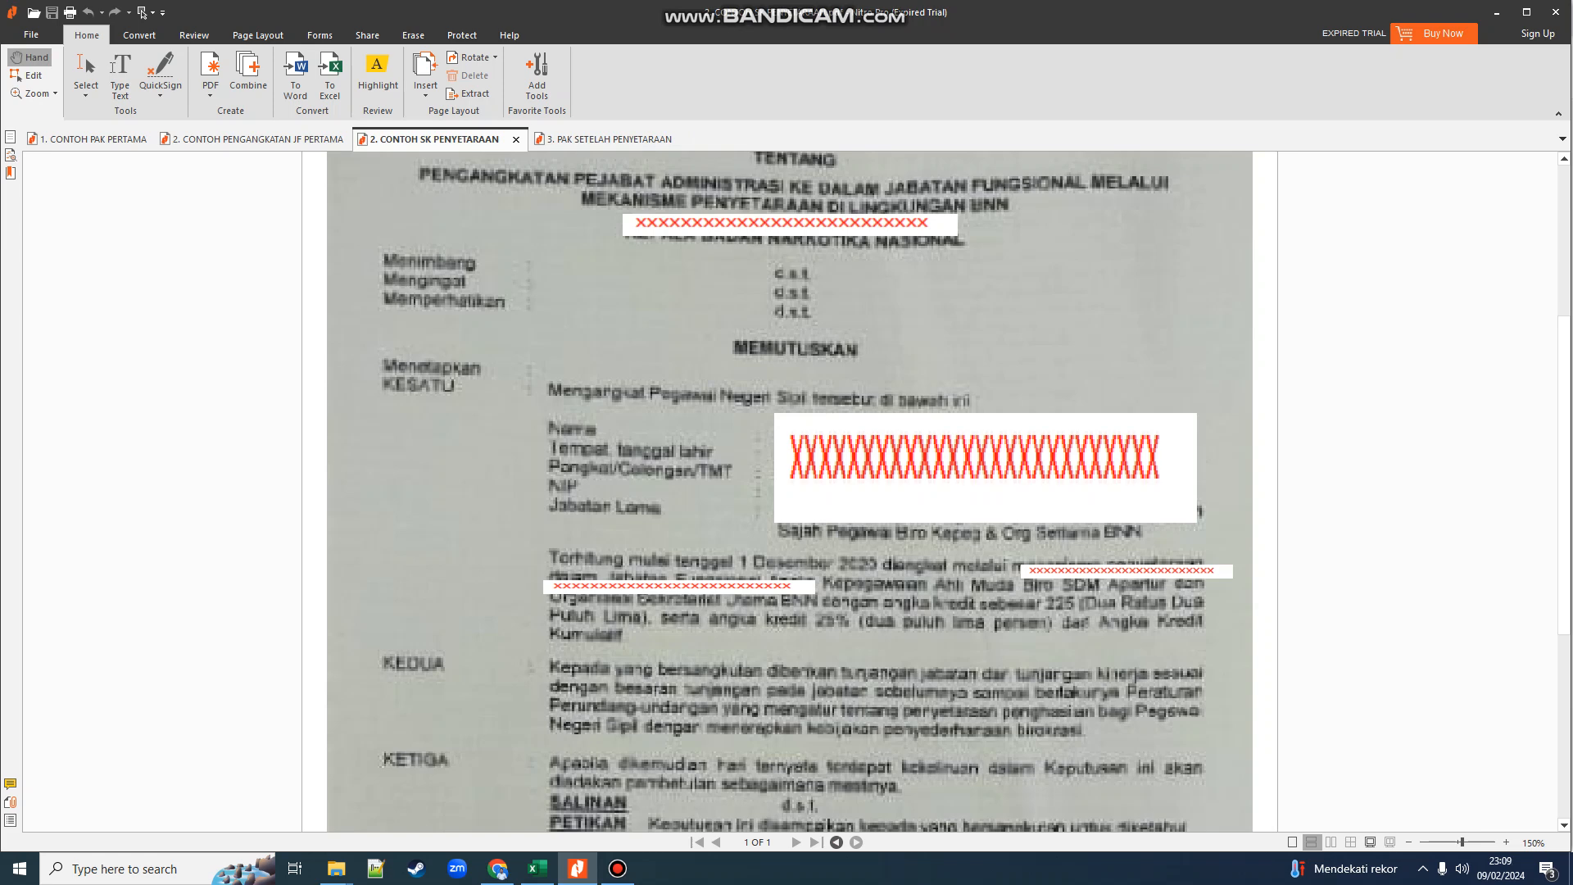
{"action": "left_click", "coordinate": [608, 139]}
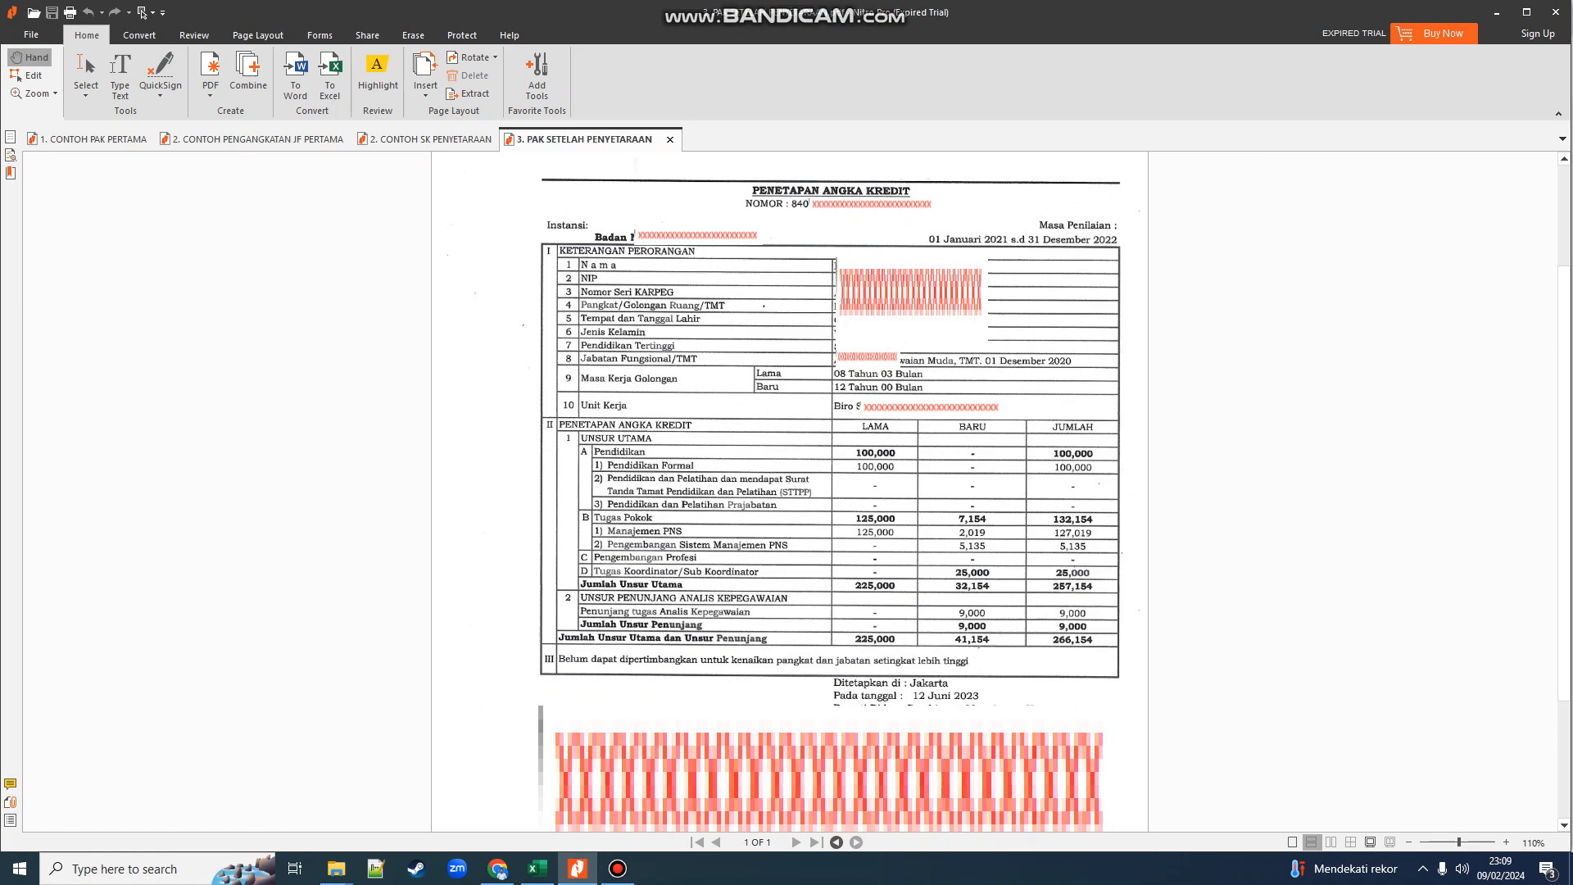
{"action": "mouse_move", "coordinate": [335, 868]}
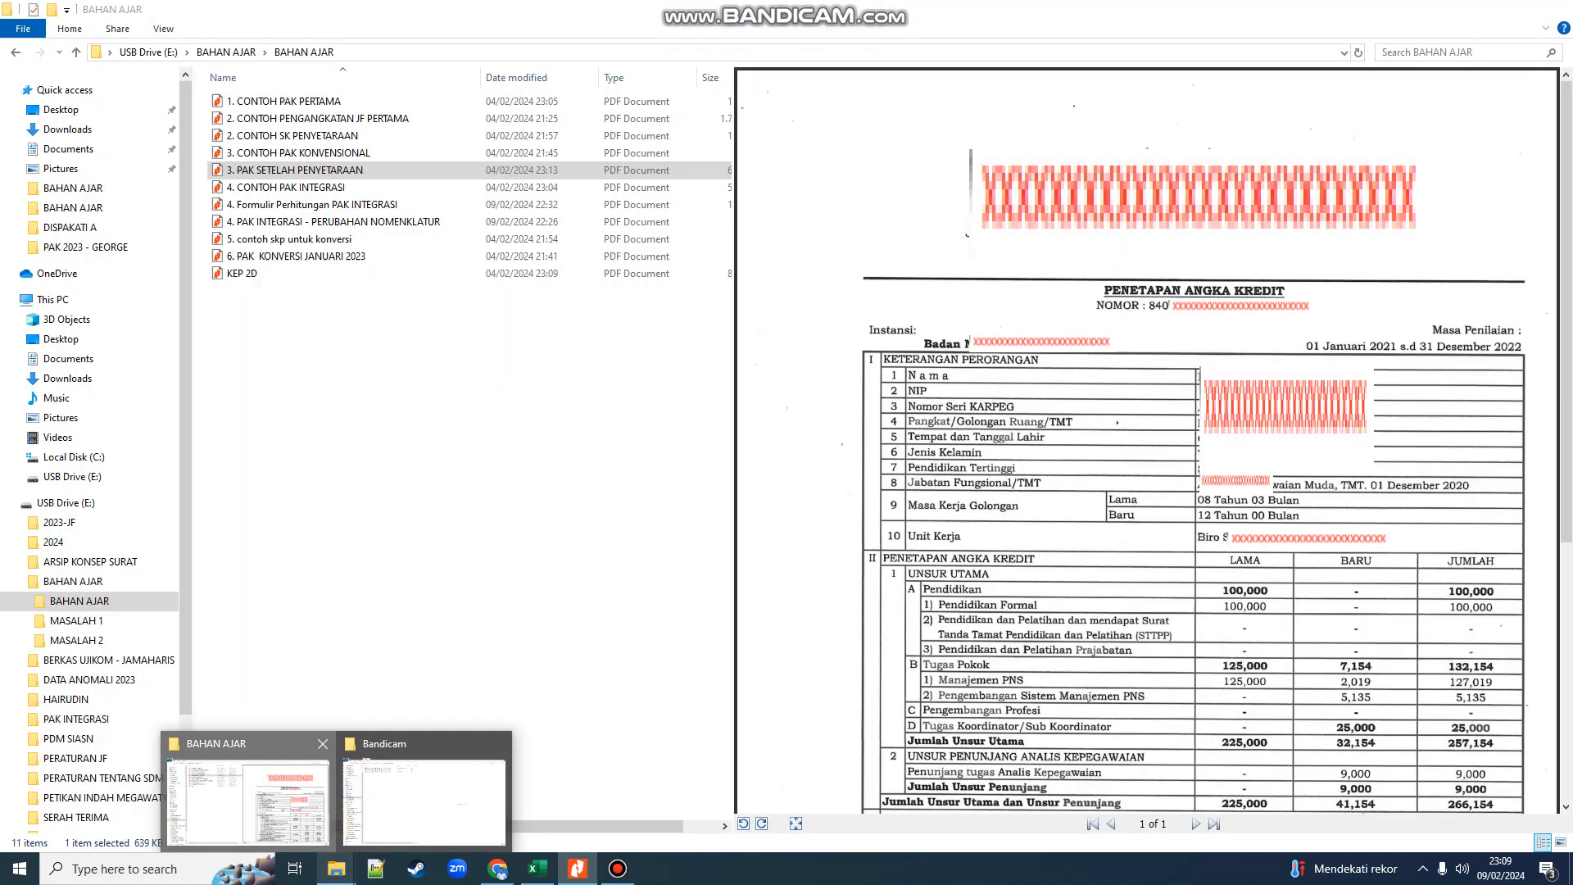
- Preview 1. CONTOH PAK PERTAMA in the BAHAN AJAR folder, then go back to the SI-ASN Ubah form
{"action": "left_click", "coordinate": [248, 799]}
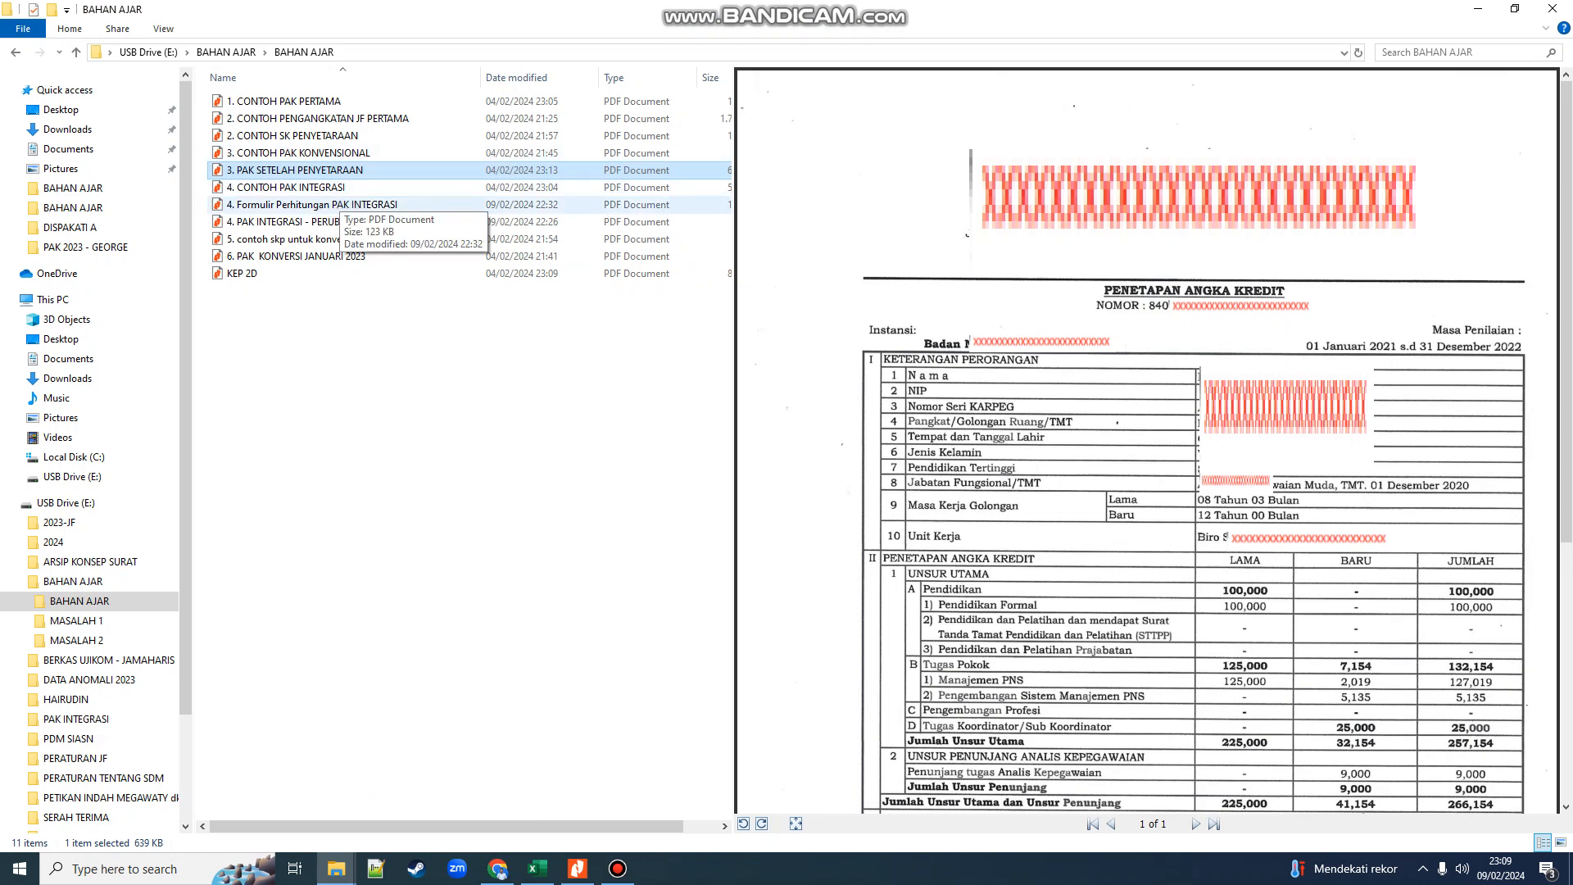
{"action": "left_click", "coordinate": [317, 102]}
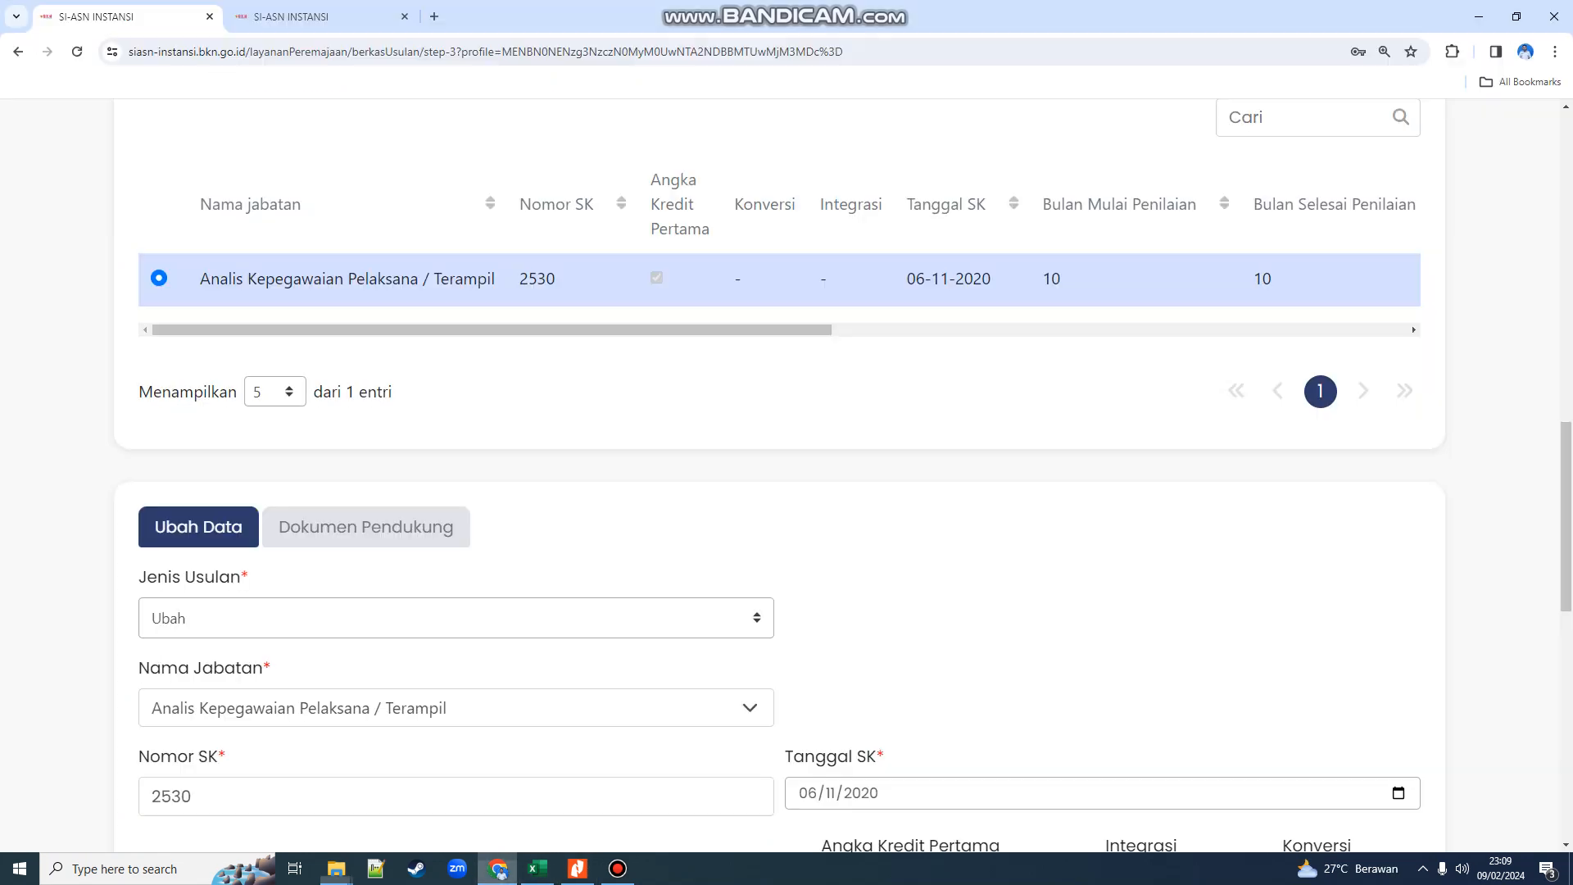
{"action": "left_click", "coordinate": [498, 868]}
- Compare the 85,000 total in CONTOH PAK PERTAMA with the CONTOH PENGANGKATAN JF PERTAMA decree
{"action": "scroll", "coordinate": [820, 475], "scroll_direction": "down", "scroll_amount": 3}
{"action": "left_click", "coordinate": [577, 868]}
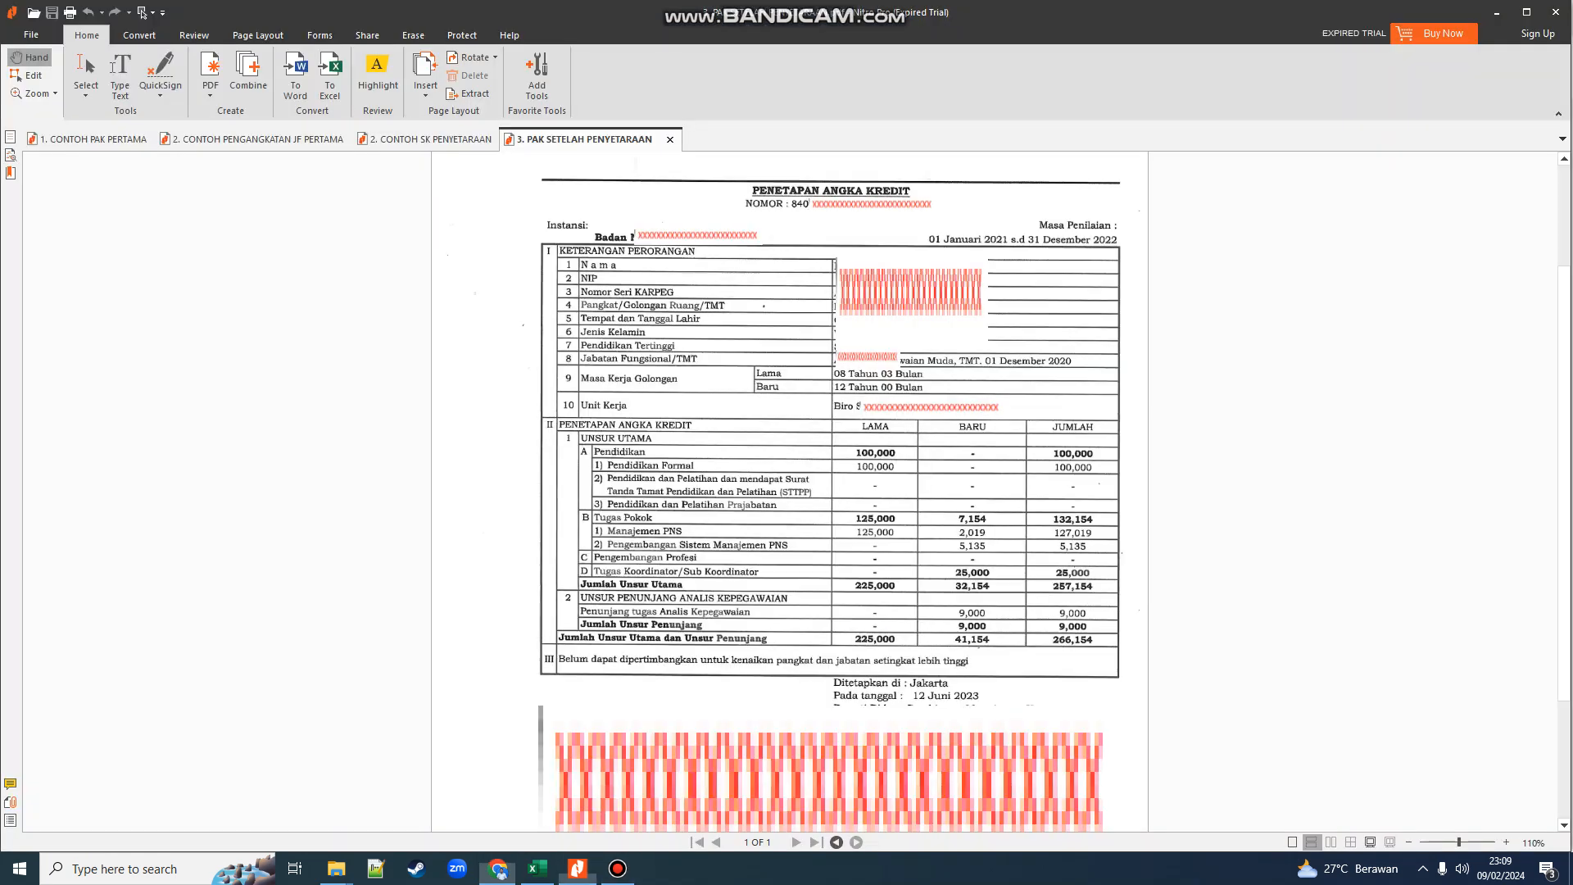
{"action": "left_click", "coordinate": [93, 139]}
{"action": "scroll", "coordinate": [790, 491], "scroll_direction": "down", "scroll_amount": 4}
{"action": "scroll", "coordinate": [789, 491], "scroll_direction": "down", "scroll_amount": 5}
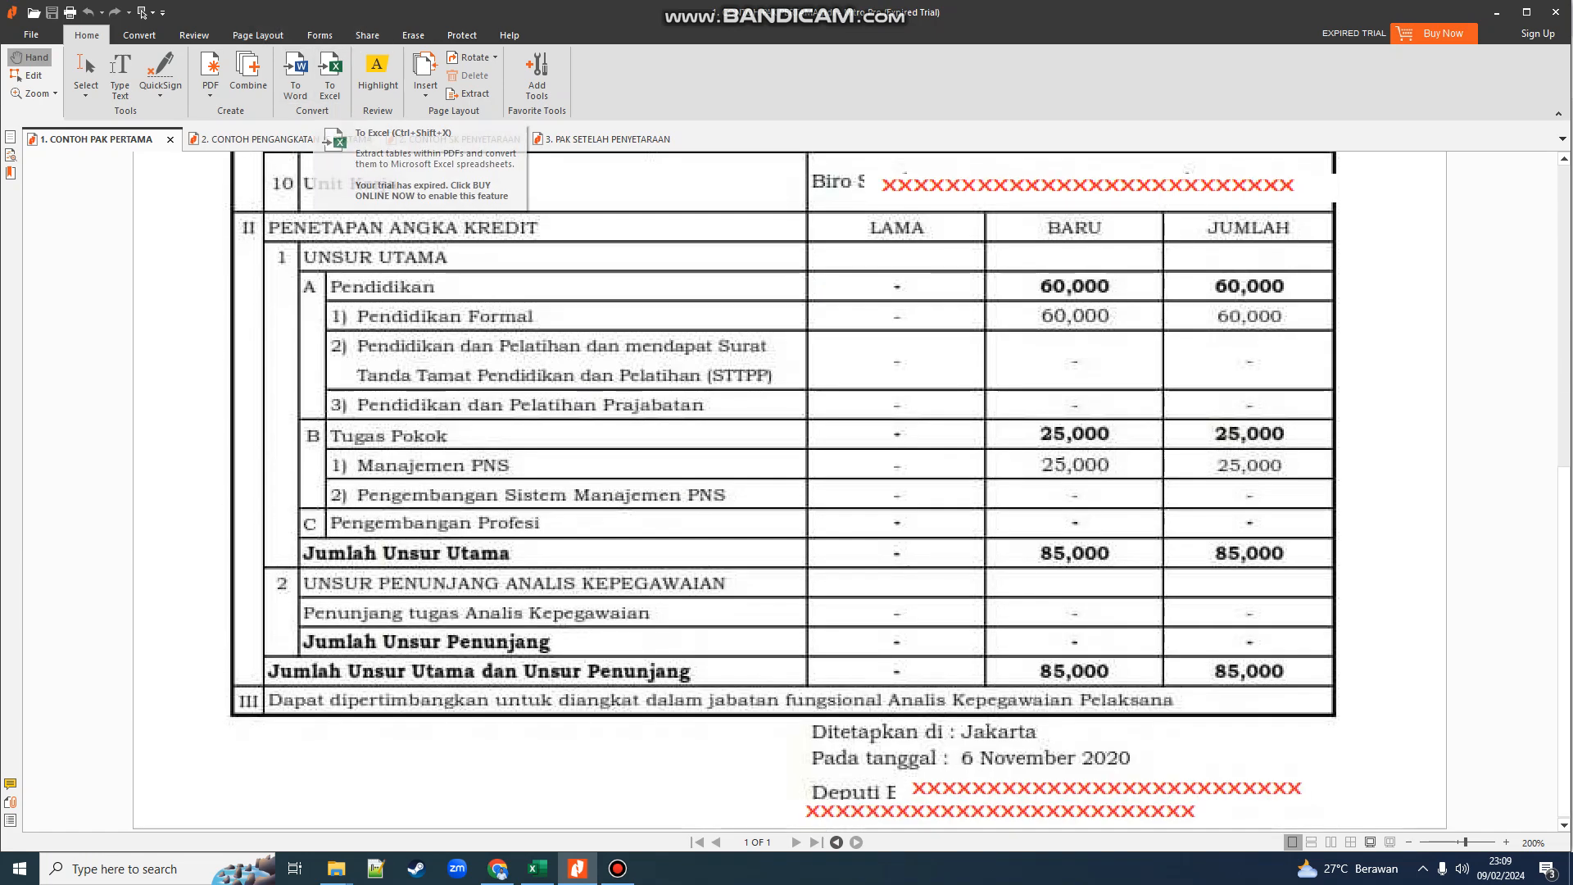
{"action": "left_click", "coordinate": [279, 139]}
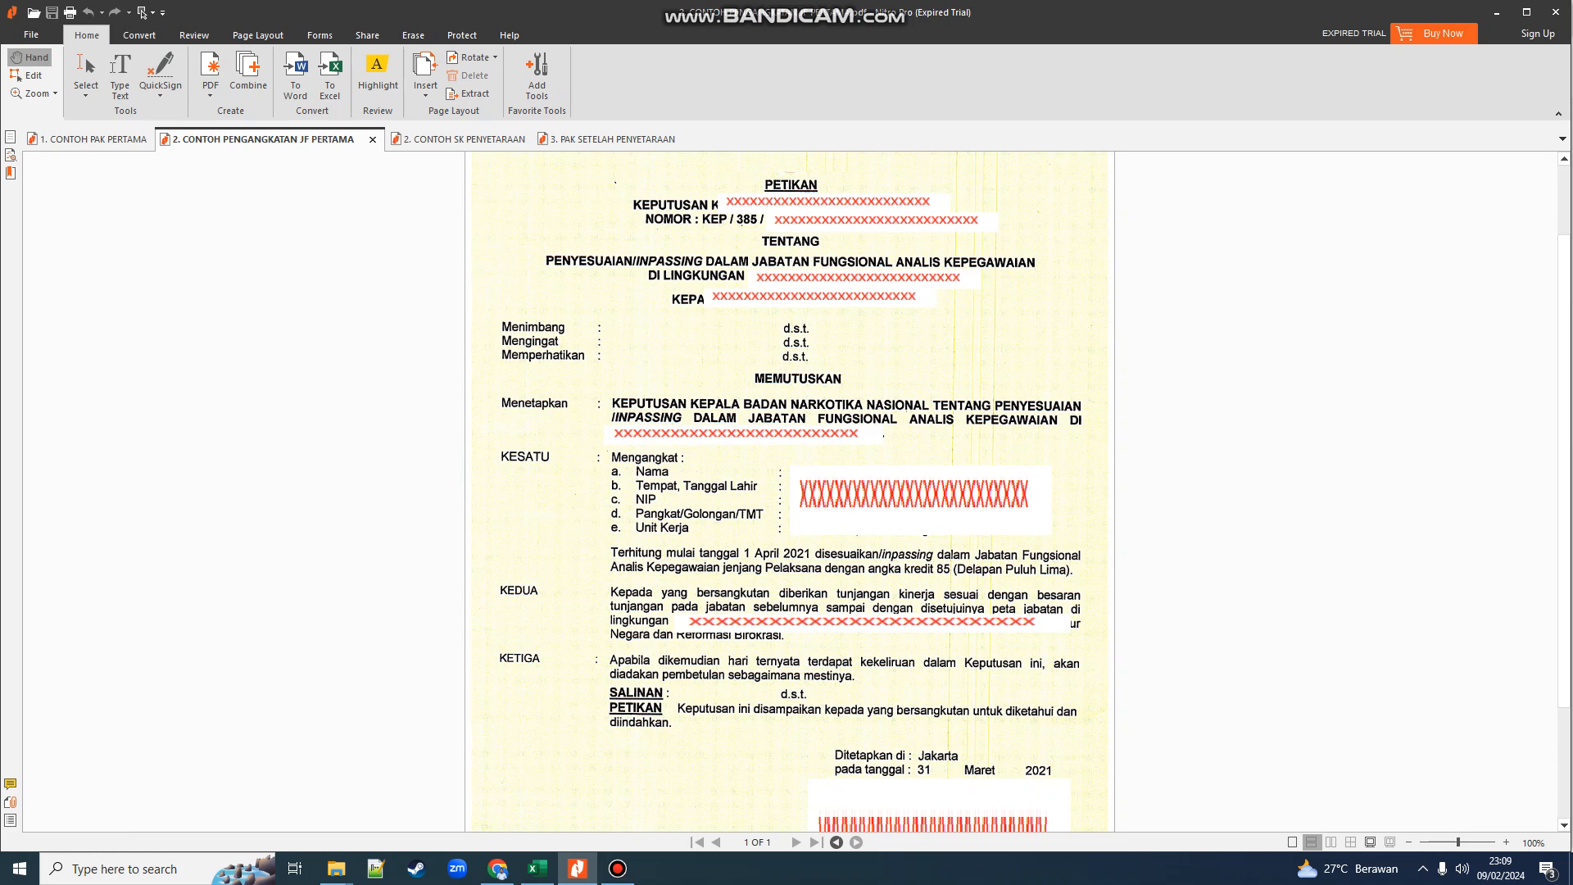
{"action": "left_click", "coordinate": [93, 139]}
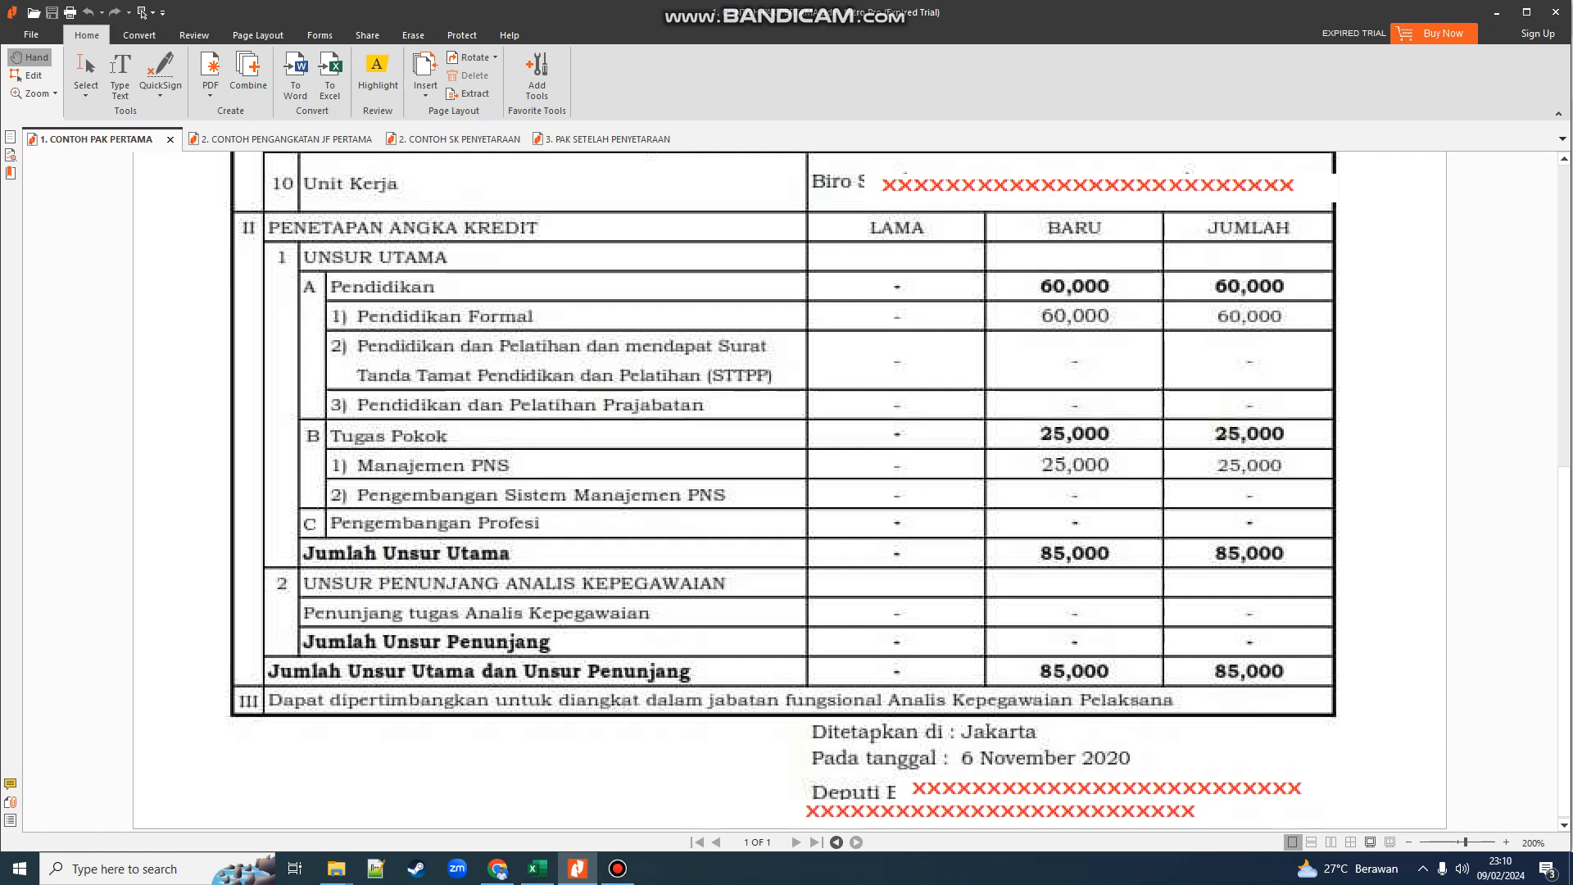
{"action": "scroll", "coordinate": [788, 492], "scroll_direction": "up", "scroll_amount": 10}
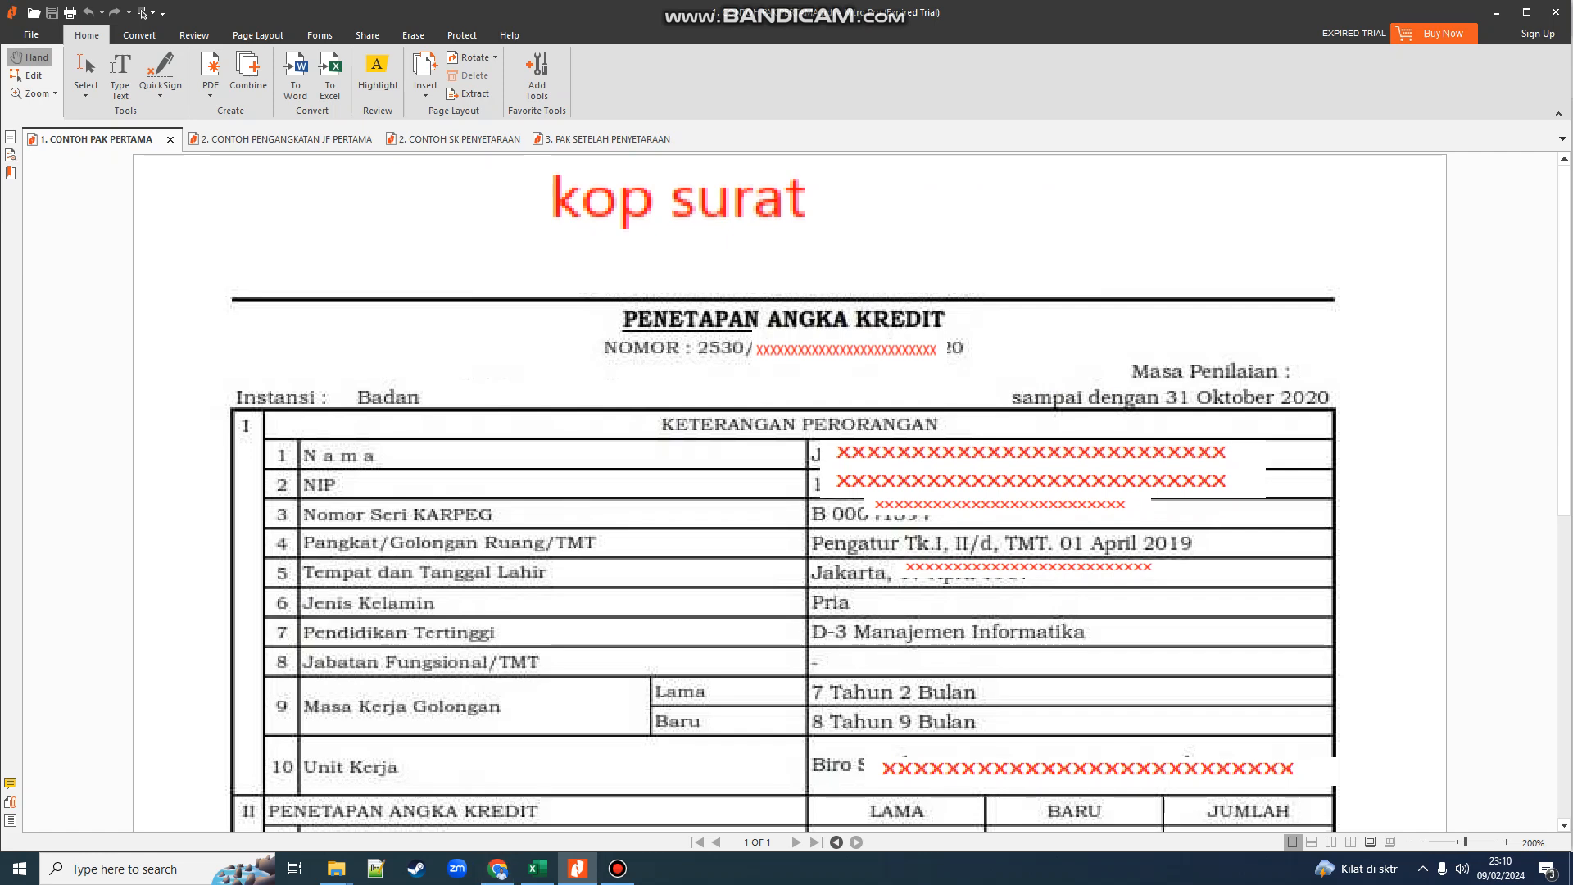
{"action": "left_click", "coordinate": [497, 869]}
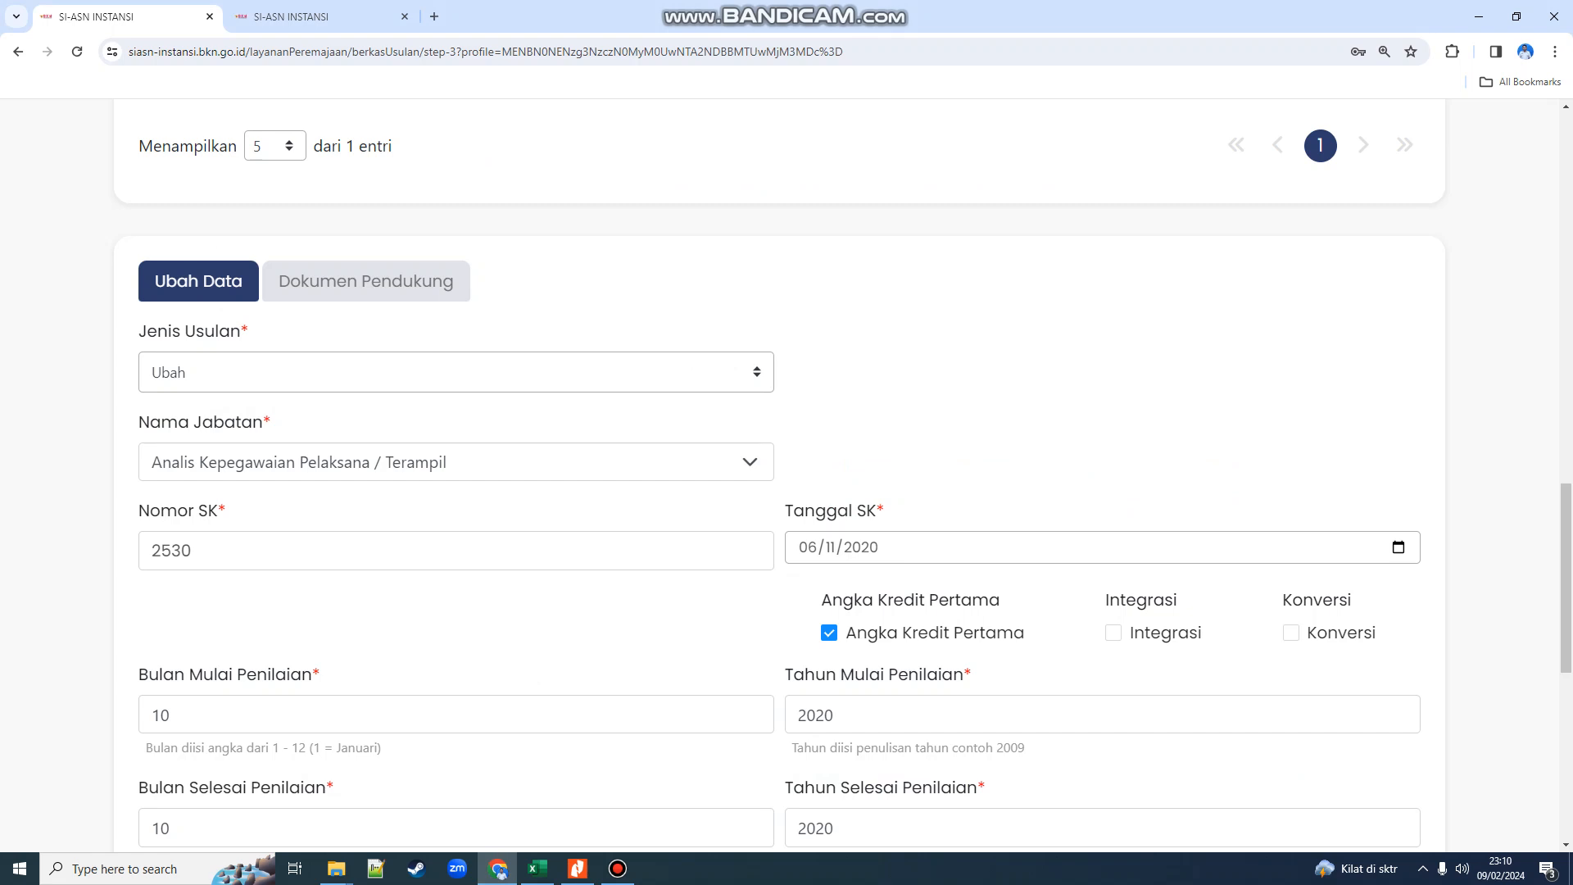
{"action": "scroll", "coordinate": [779, 480], "scroll_direction": "down", "scroll_amount": 3}
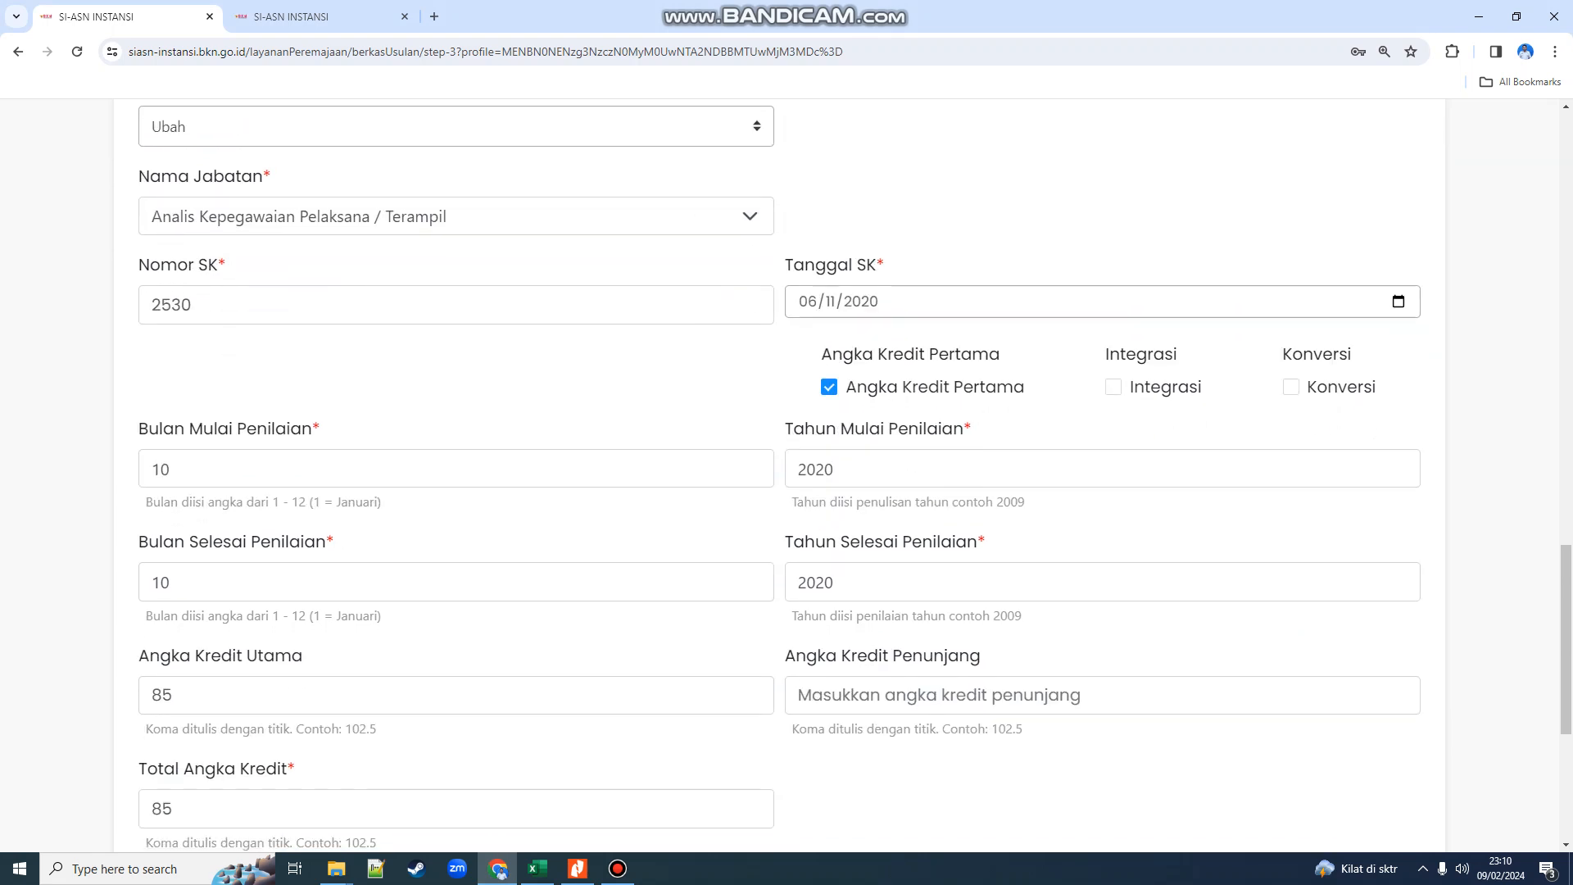